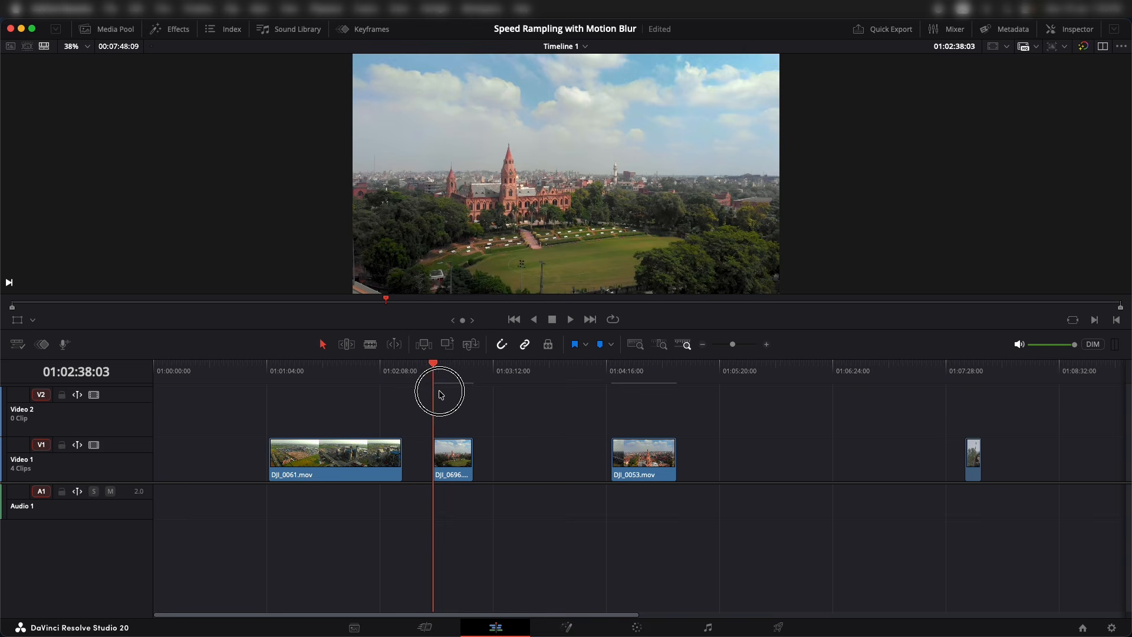
# - Play and scrub through the DJI_0696.mov clip to review its camera movement
pyautogui.press('space')
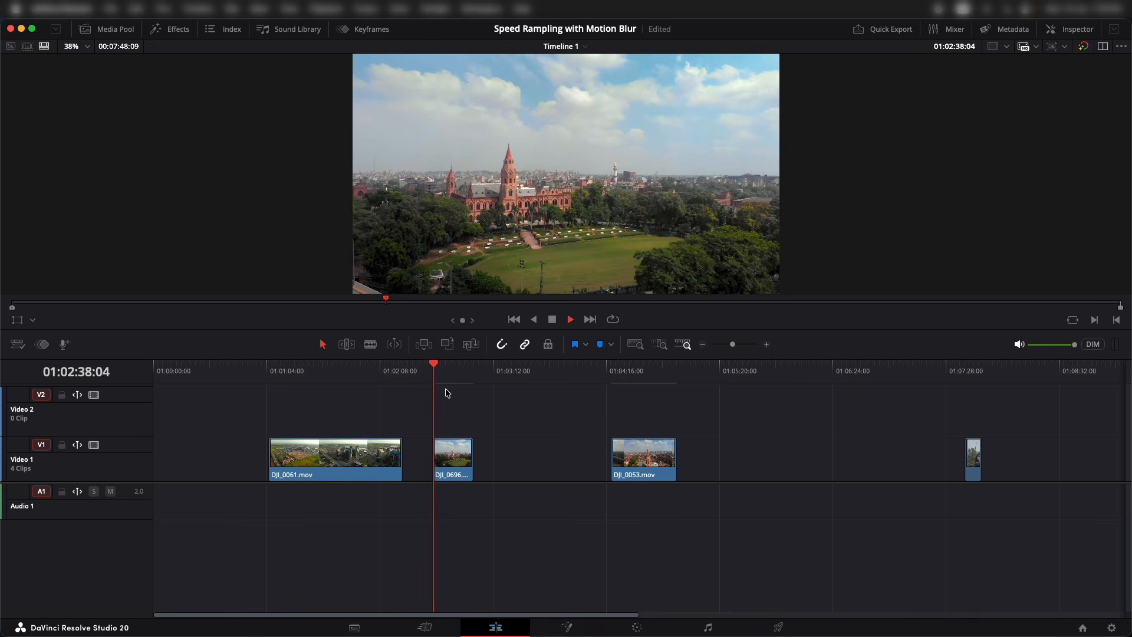
pyautogui.moveTo(438, 380); pyautogui.dragTo(459, 384)
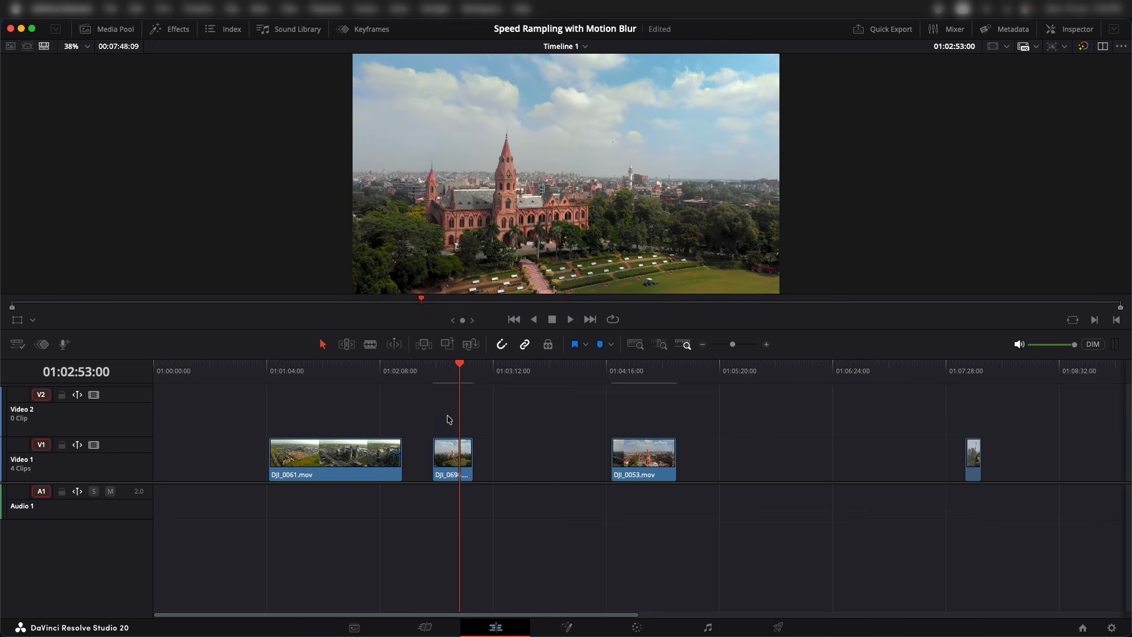
# - Trim the start of the DJI_0061.mov clip to 01:01:12:00
pyautogui.moveTo(285, 379); pyautogui.dragTo(286, 379)
pyautogui.press('super+equal')
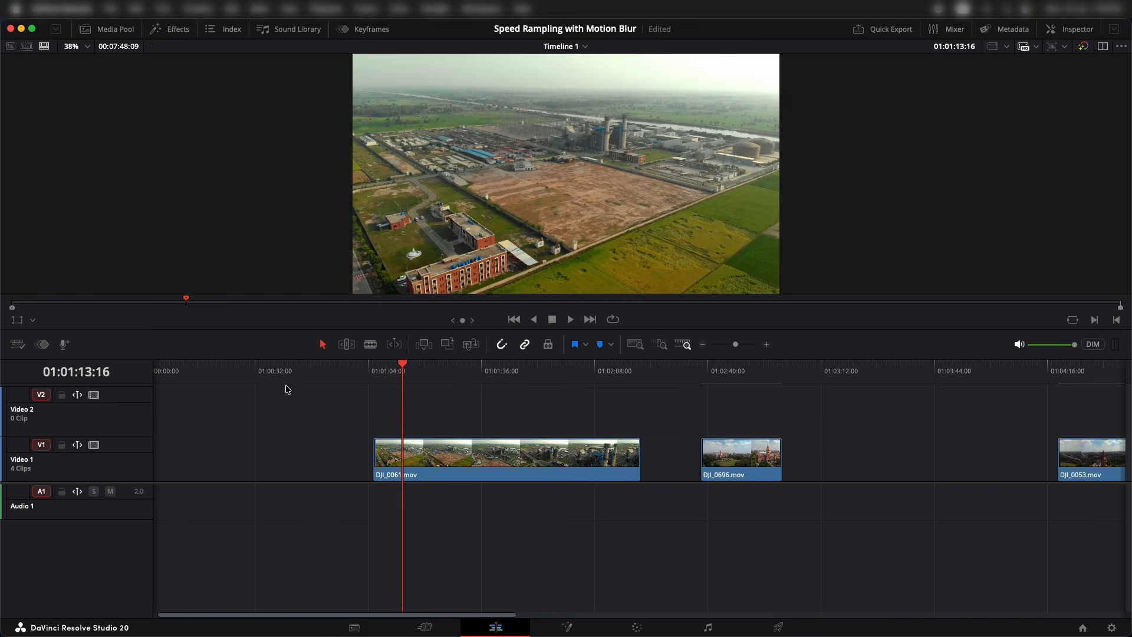
pyautogui.moveTo(379, 377); pyautogui.dragTo(397, 386)
pyautogui.moveTo(375, 459); pyautogui.dragTo(399, 461)
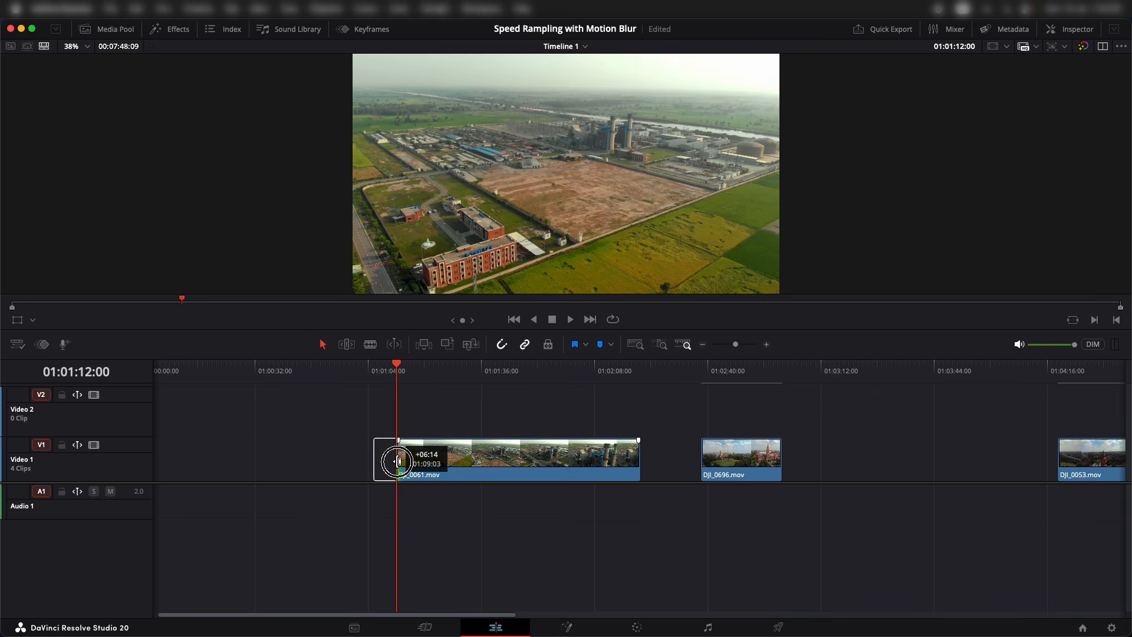
# - Show the retime controls on DJI_0061.mov and add a speed point at 01:01:44:20
pyautogui.press('space')
pyautogui.moveTo(400, 383); pyautogui.dragTo(512, 385)
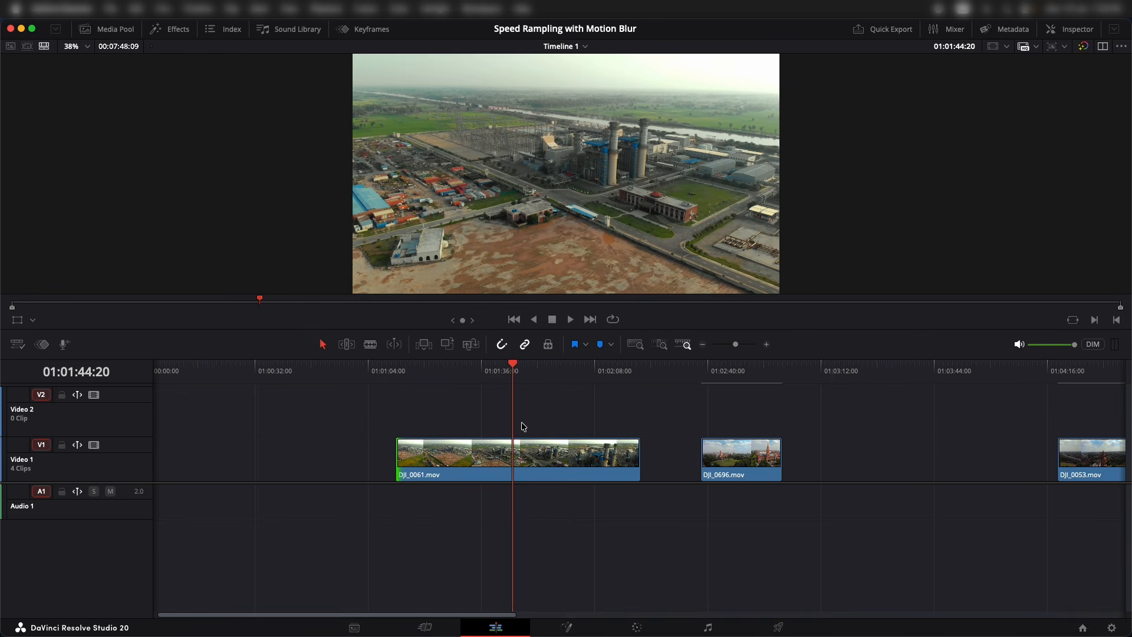
pyautogui.rightClick(518, 461)
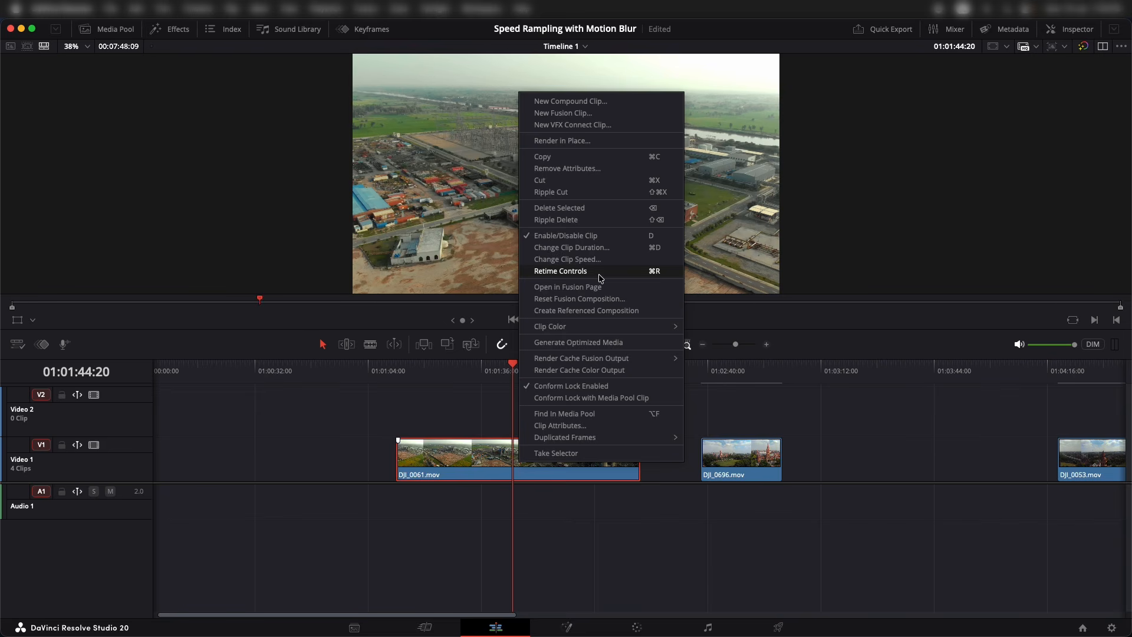
pyautogui.click(656, 275)
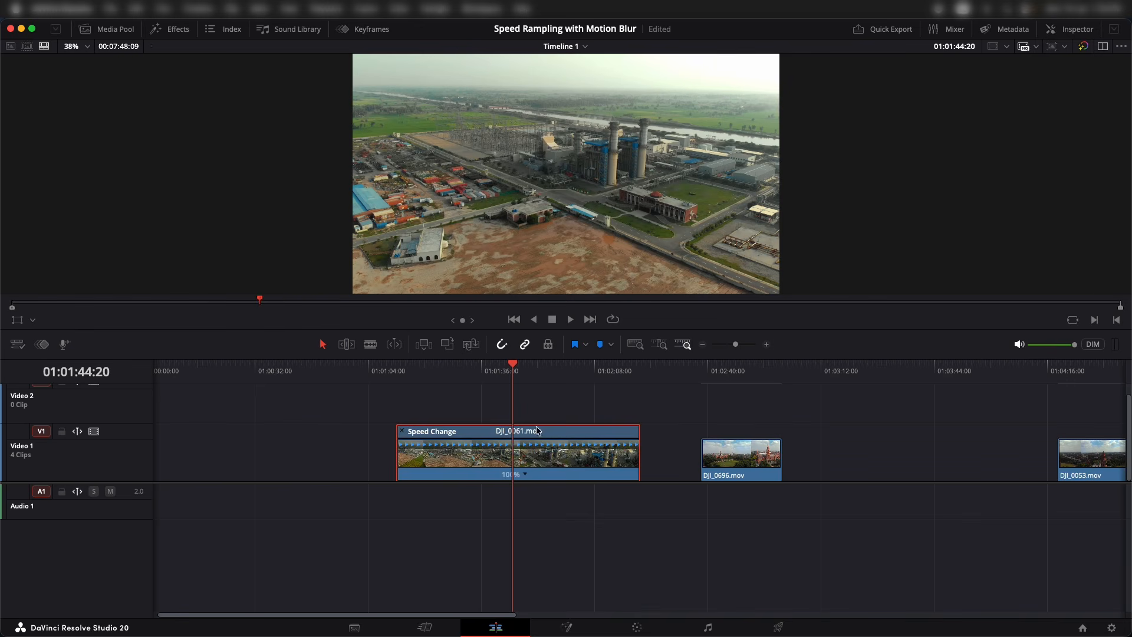
pyautogui.click(524, 475)
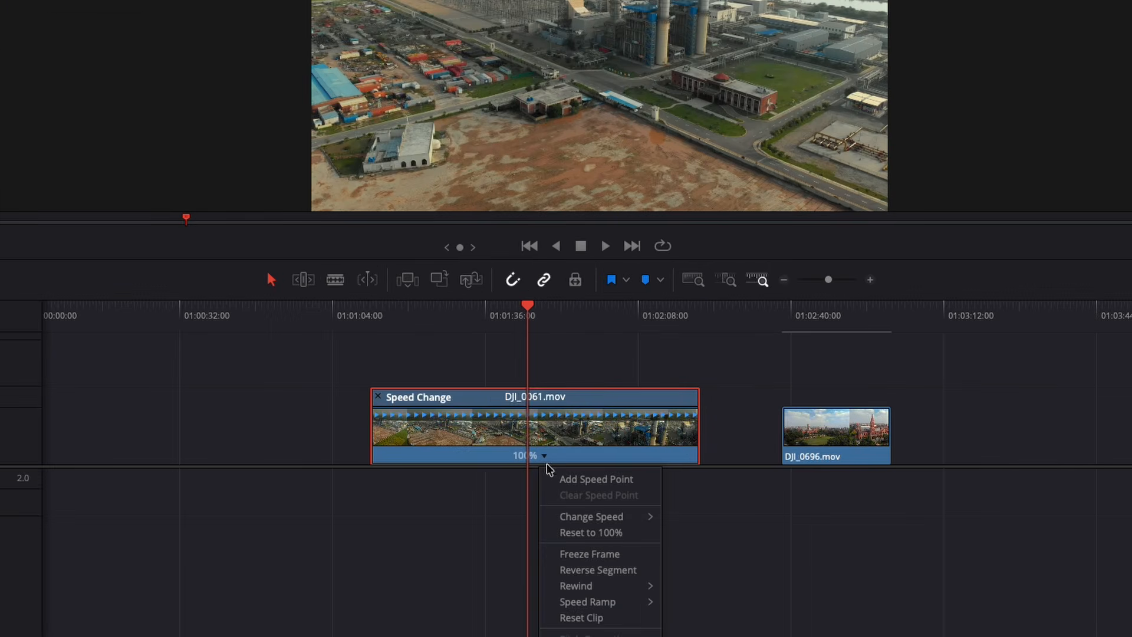
pyautogui.click(597, 482)
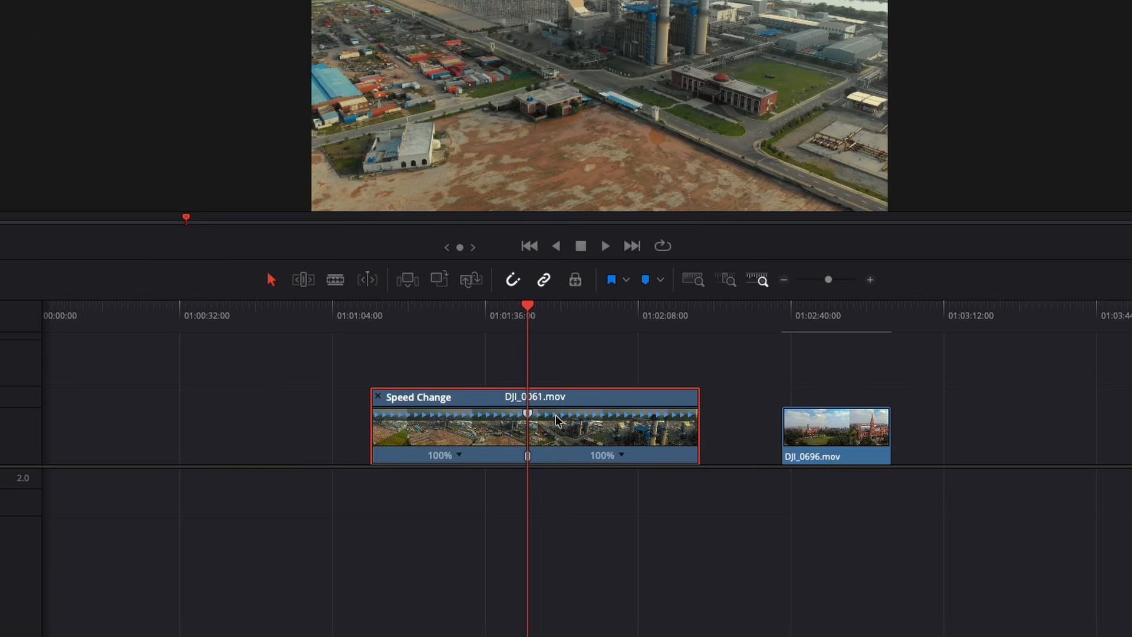
# - Speed up the segment before DJI_0061.mov's speed point to 1819% by retiming the clip's start edge
pyautogui.hotkey('ctrl', '=')
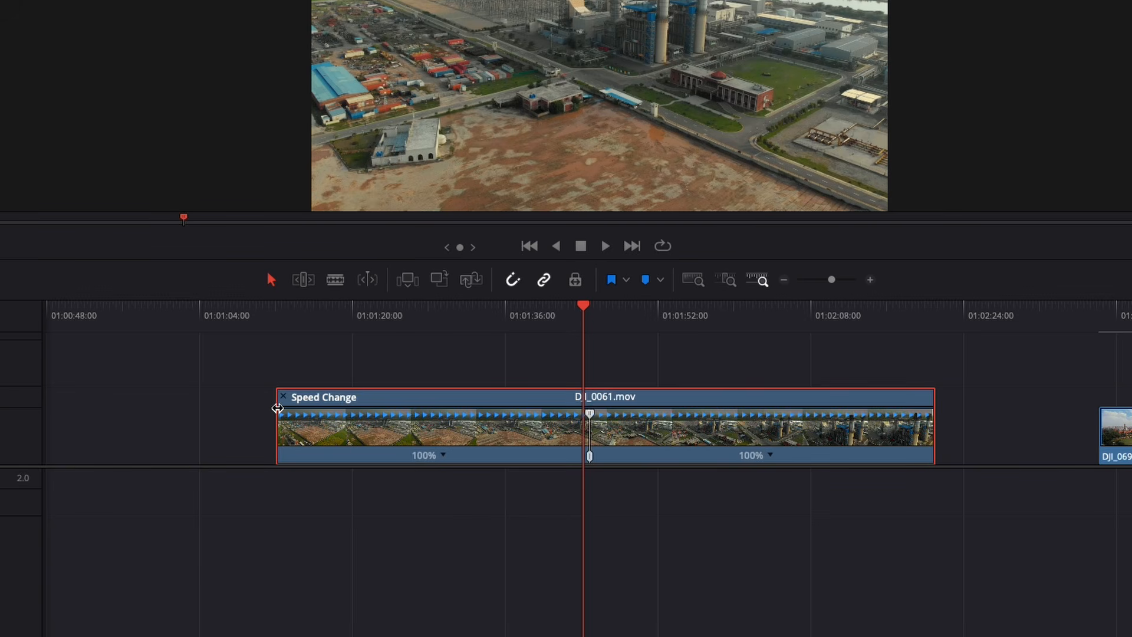
pyautogui.moveTo(413, 322)
pyautogui.mouseDown()
pyautogui.moveTo(348, 326)
pyautogui.moveTo(425, 320)
pyautogui.mouseUp()
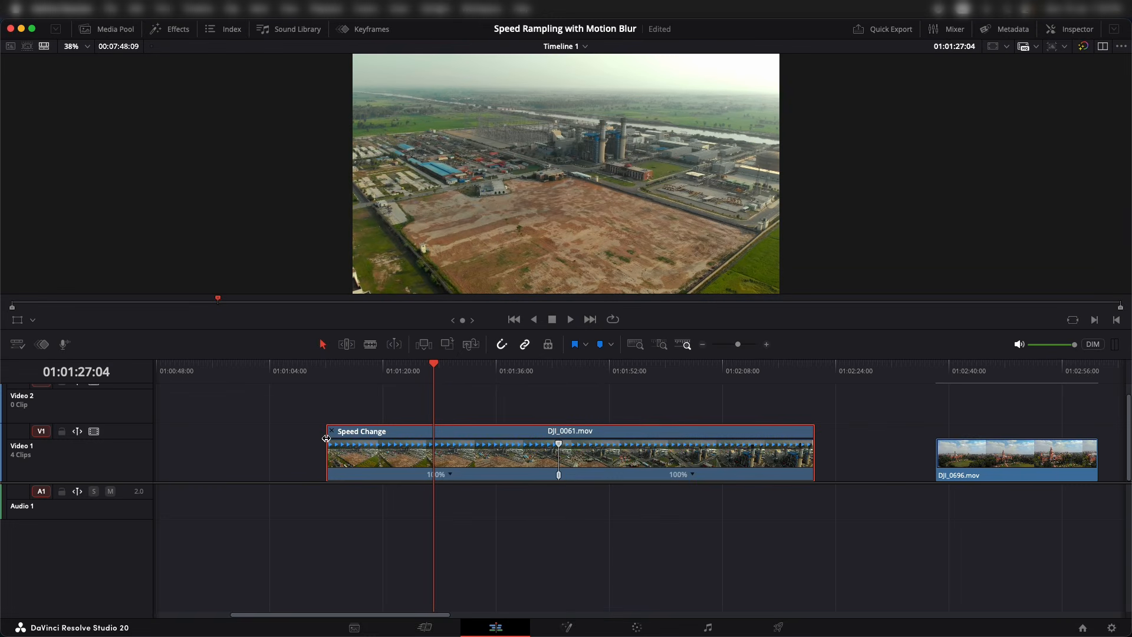
pyautogui.moveTo(327, 438); pyautogui.dragTo(546, 439)
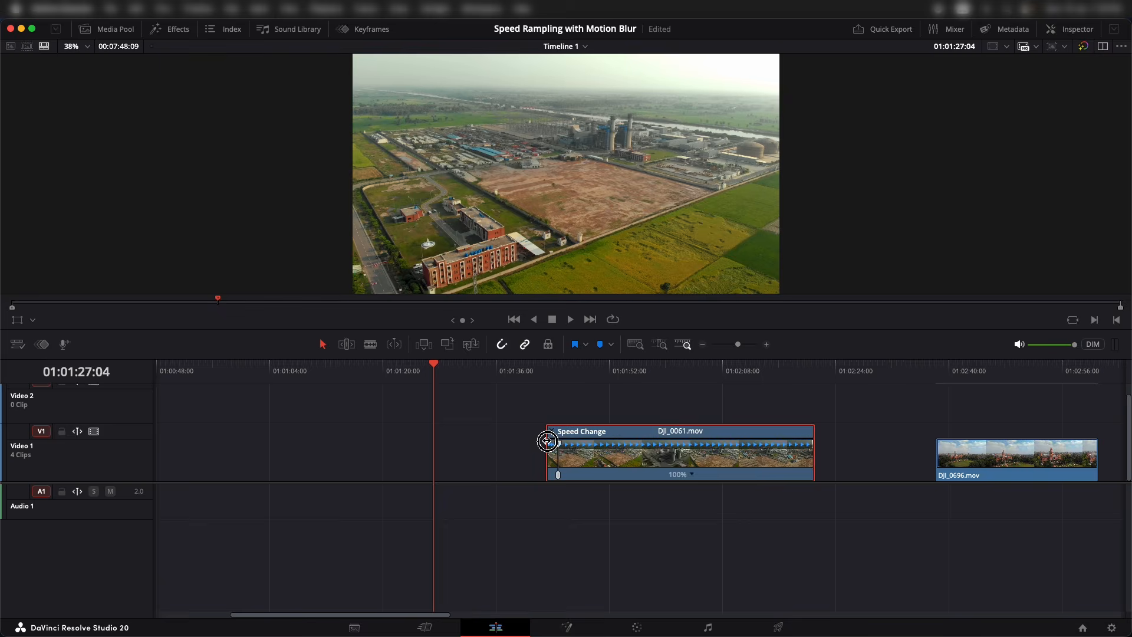
# - Shorten the segment before DJI_0061.mov's speed point further, raising its speed to 3153%
pyautogui.click(549, 377)
pyautogui.click(565, 394)
pyautogui.press('super+=')
pyautogui.press('super+=')
pyautogui.press('super+=')
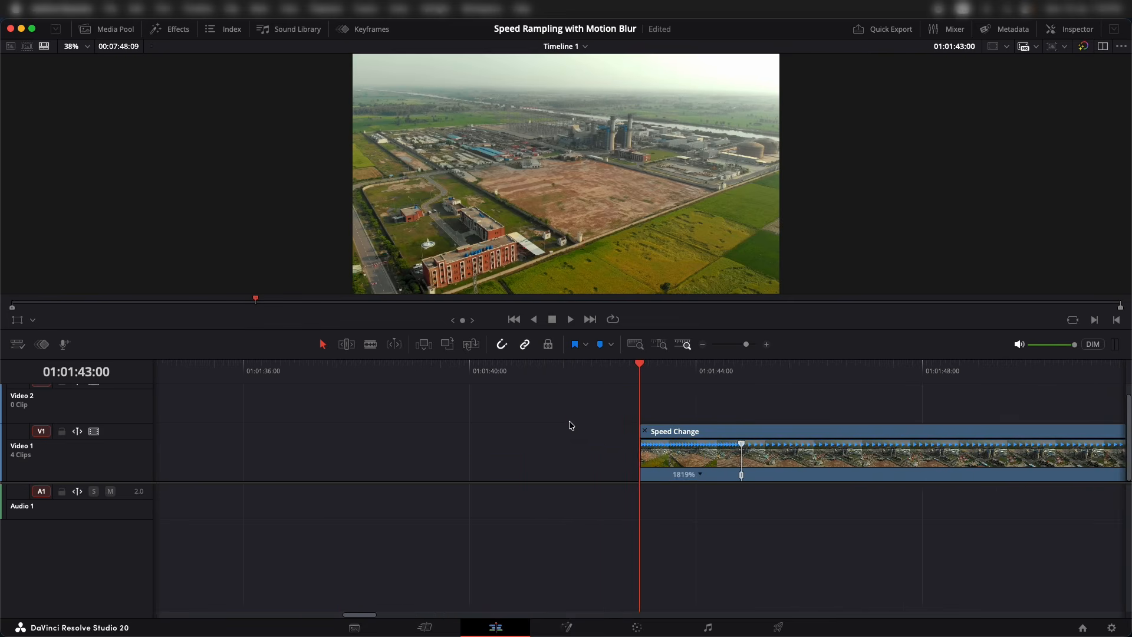
pyautogui.hscroll(6, 519, 438)
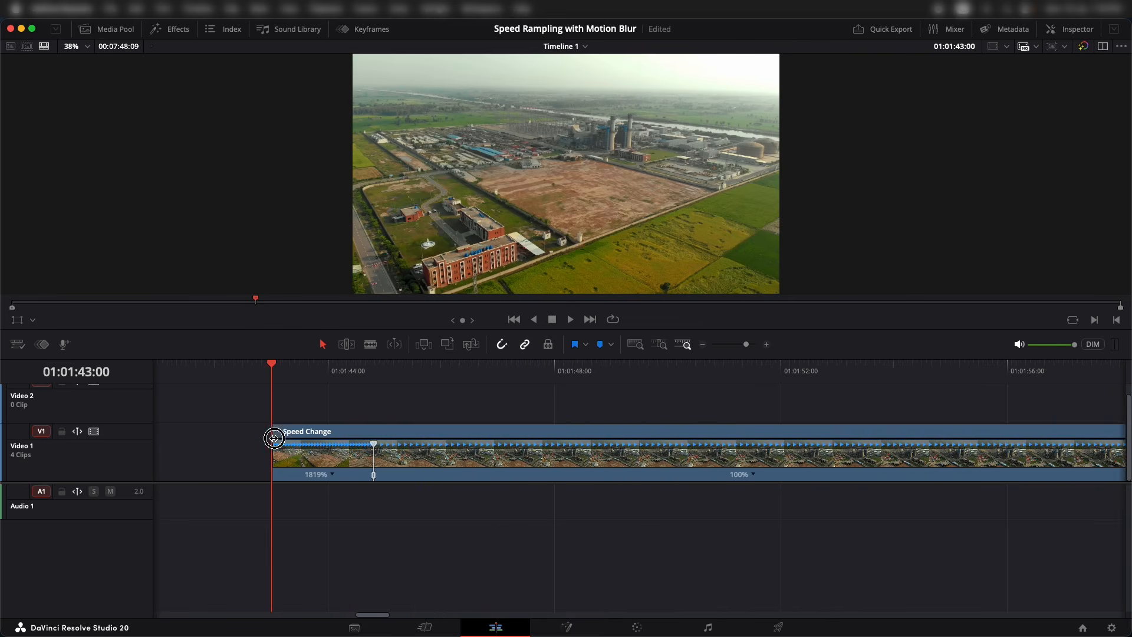
pyautogui.moveTo(274, 438); pyautogui.dragTo(311, 439)
# - Play the sped-up opening of DJI_0061.mov repeatedly to check how the speed ramp looks
pyautogui.click(317, 371)
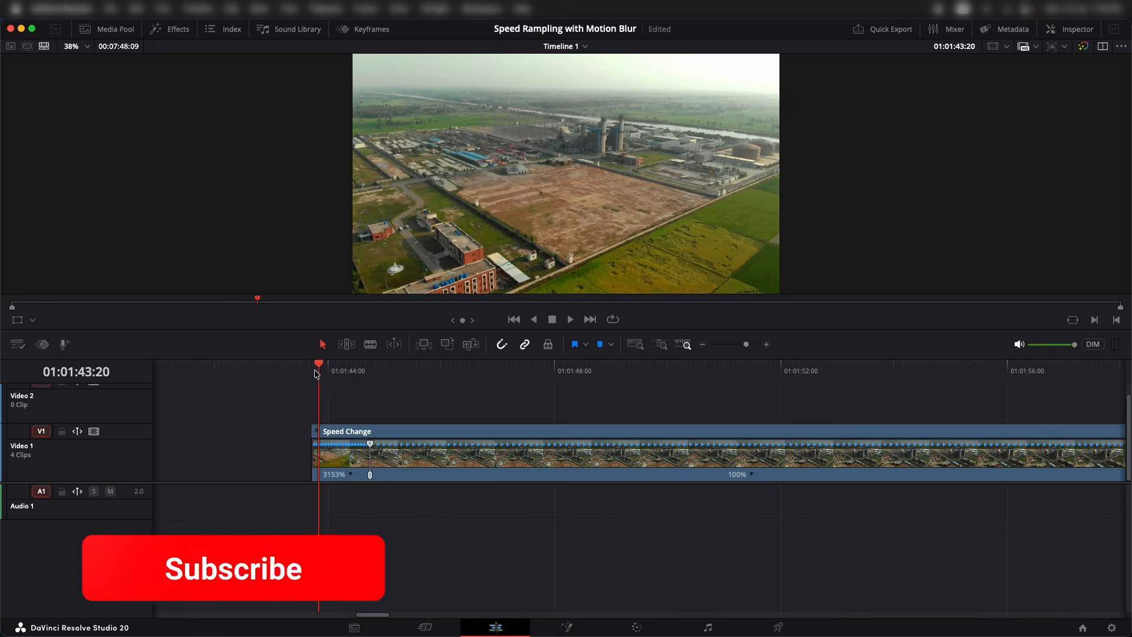
pyautogui.press('space')
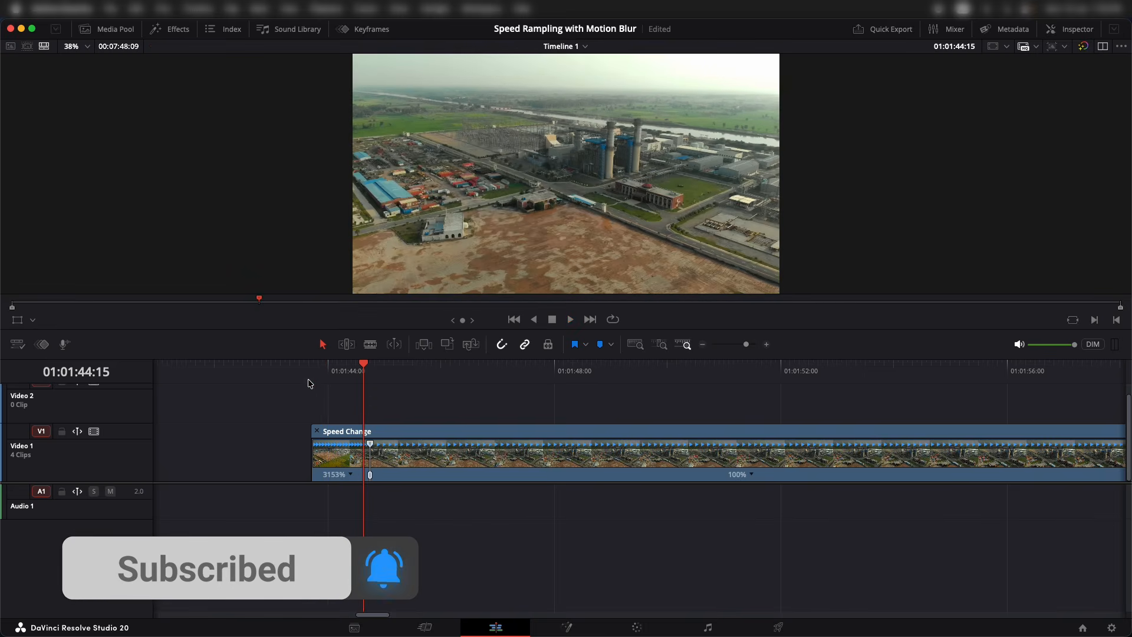
pyautogui.click(311, 377)
pyautogui.press('space')
pyautogui.press('space')
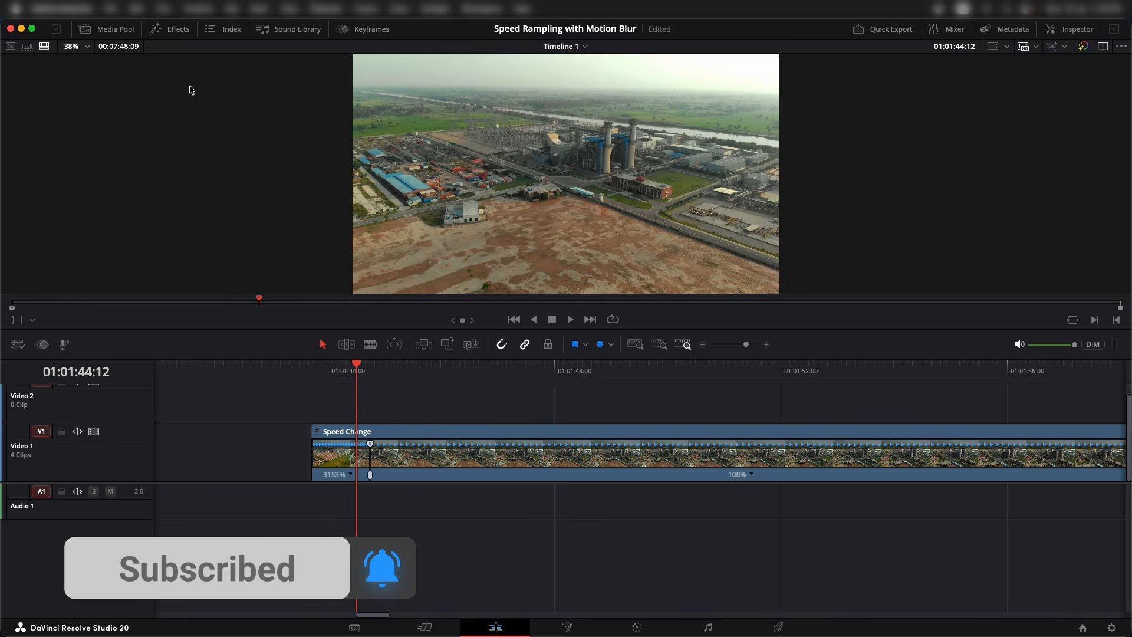
pyautogui.click(316, 375)
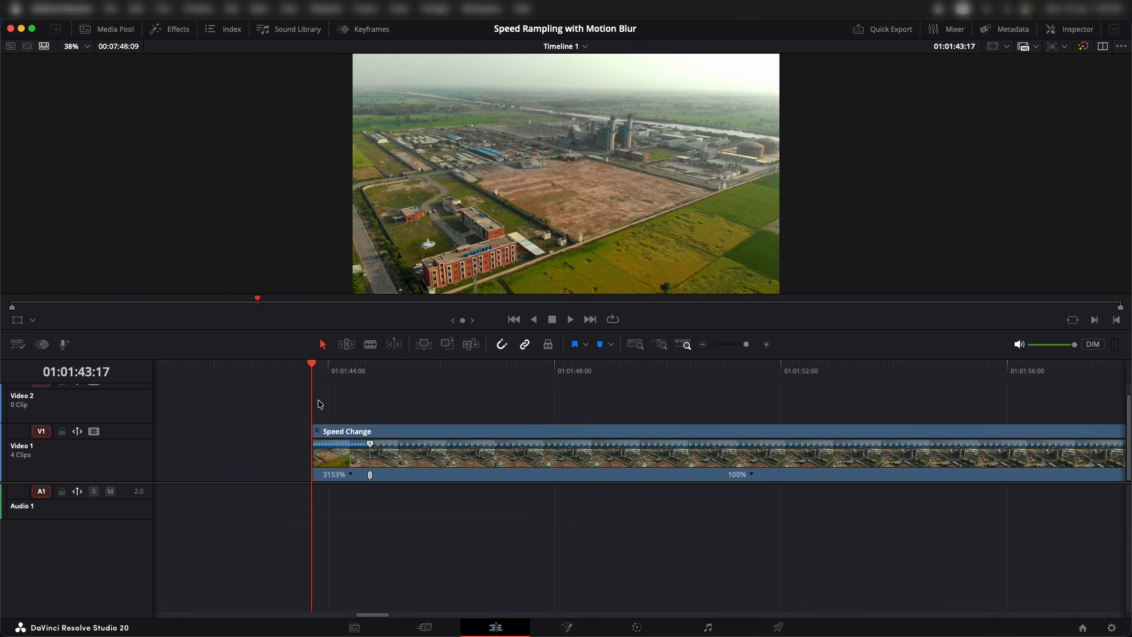
pyautogui.press('space')
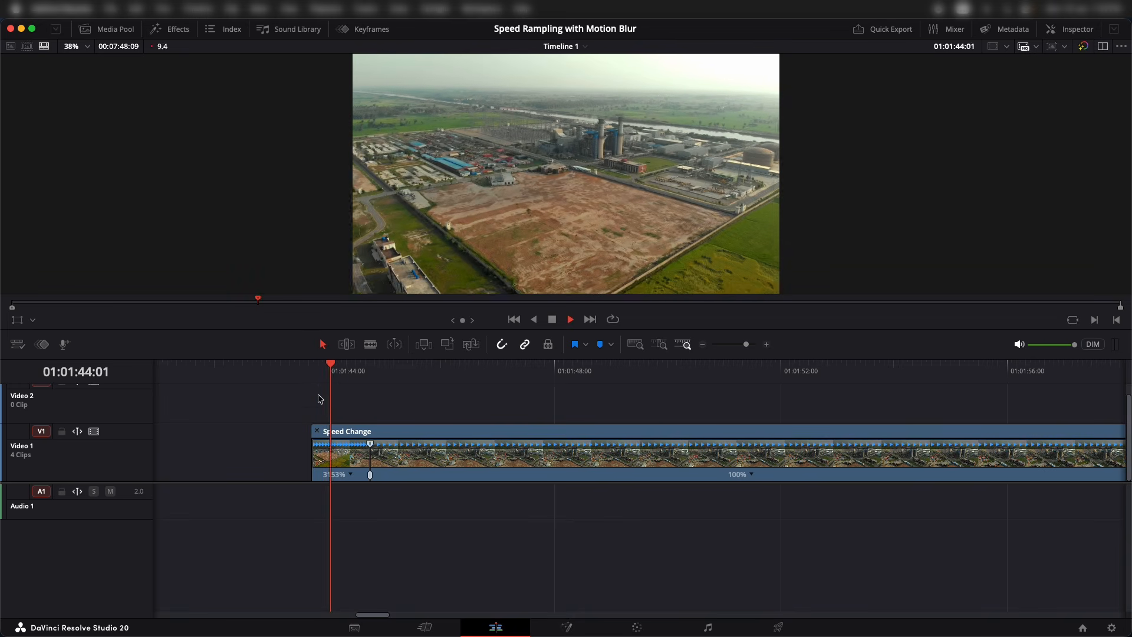
pyautogui.click(308, 373)
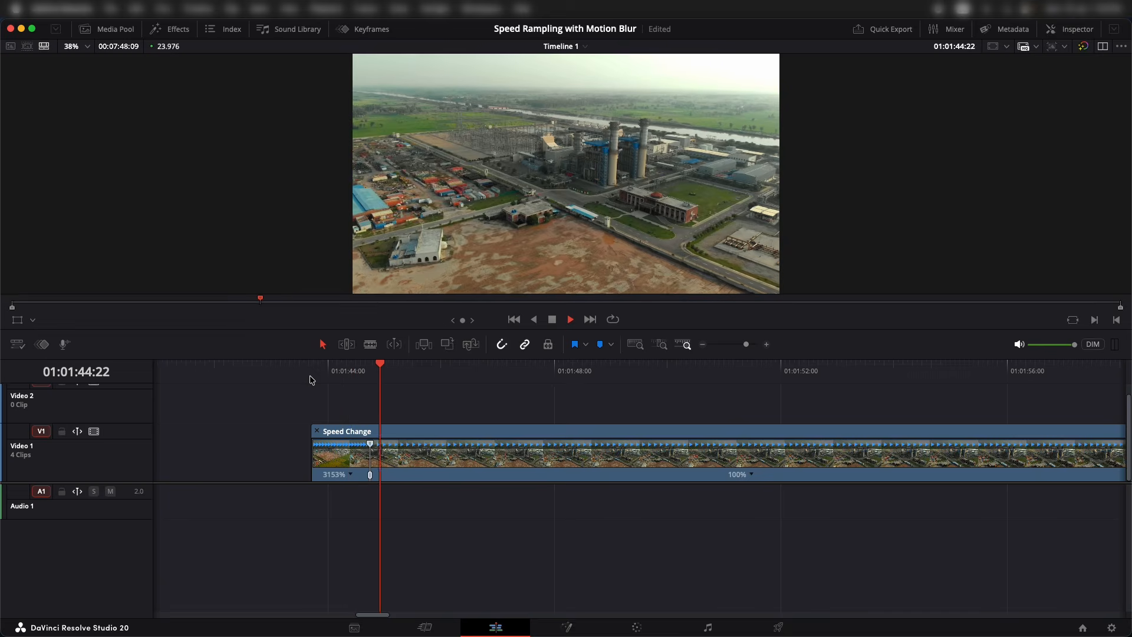
pyautogui.click(311, 375)
pyautogui.press('space')
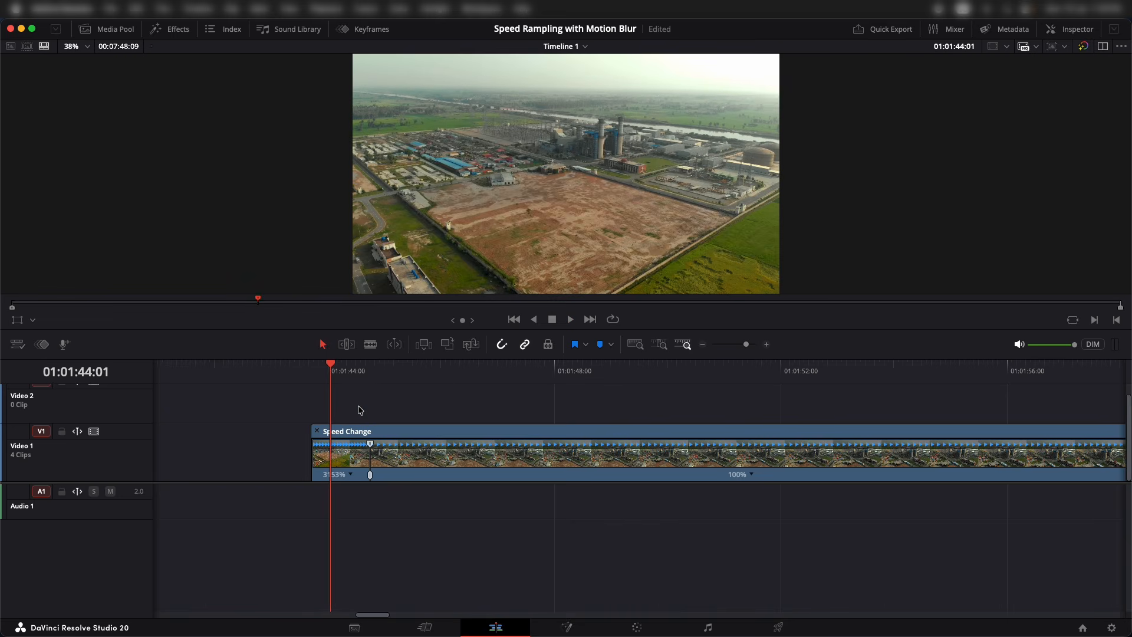
# - Check that the render cache mode is Smart and enable Render Cache Color Output for DJI_0061.mov
pyautogui.press('super+minus')
pyautogui.hscroll(2, 414, 419)
pyautogui.click(326, 8)
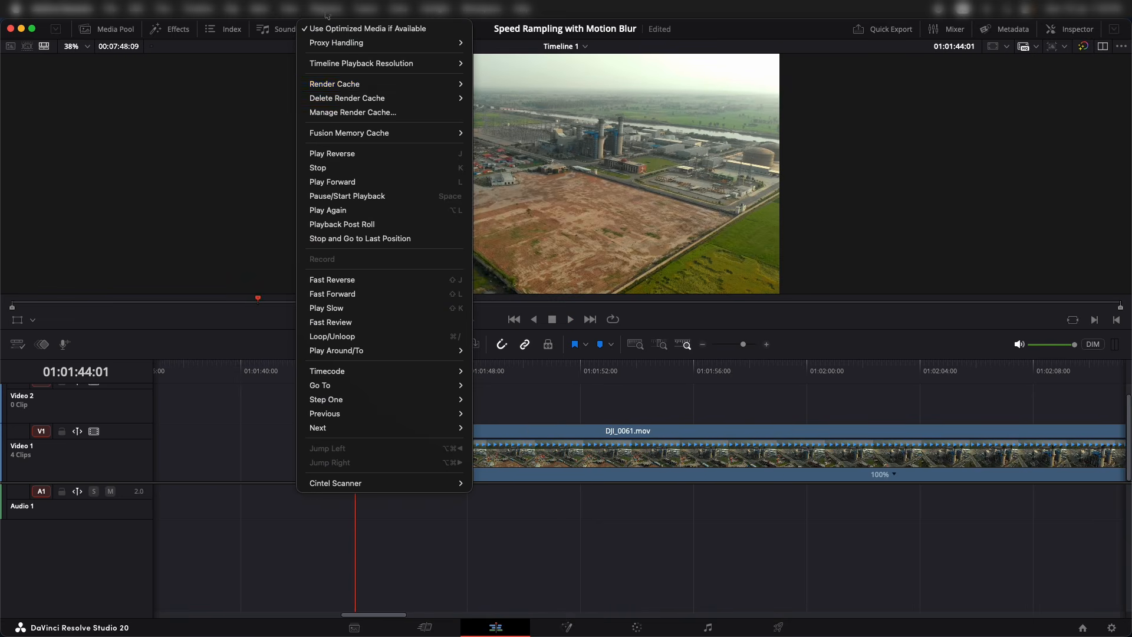
pyautogui.moveTo(412, 85)
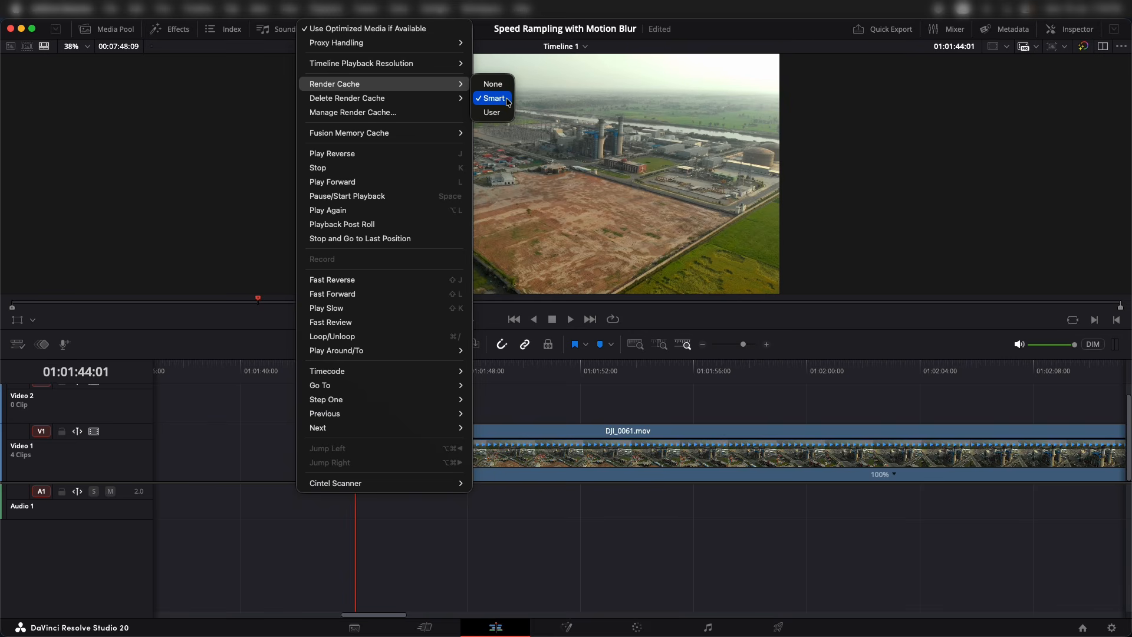
pyautogui.press('super+r')
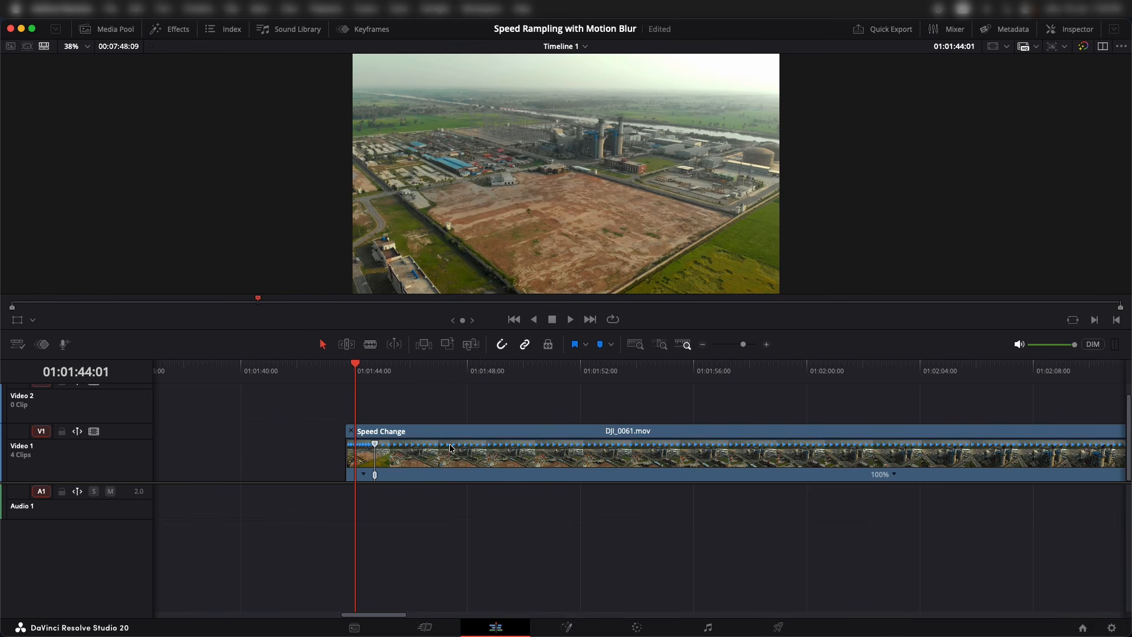
pyautogui.rightClick(444, 462)
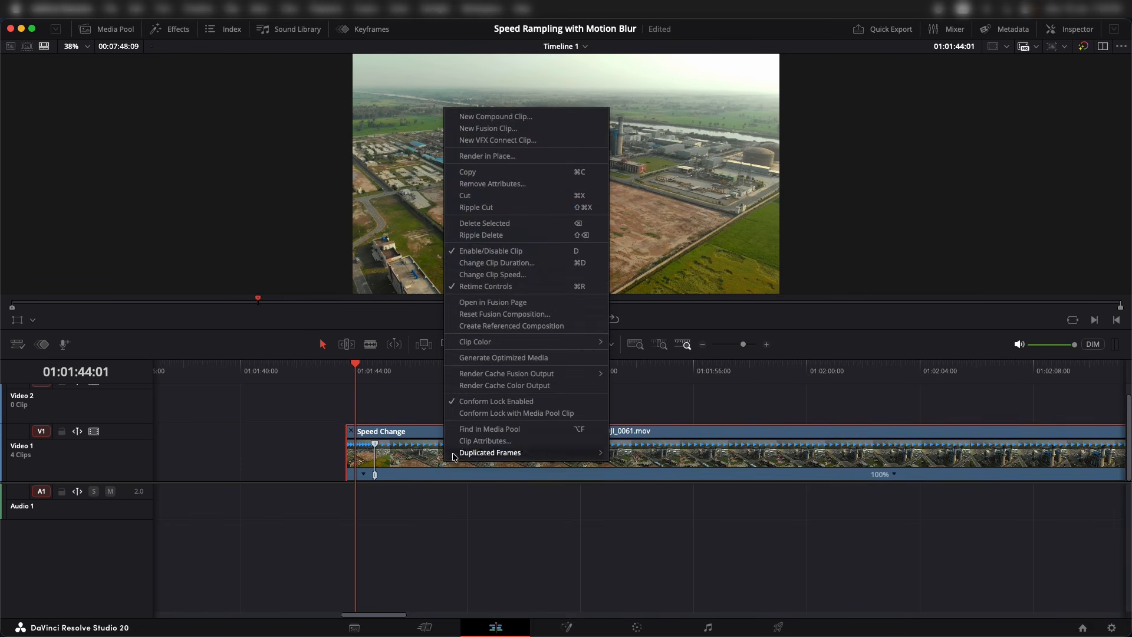
pyautogui.click(545, 386)
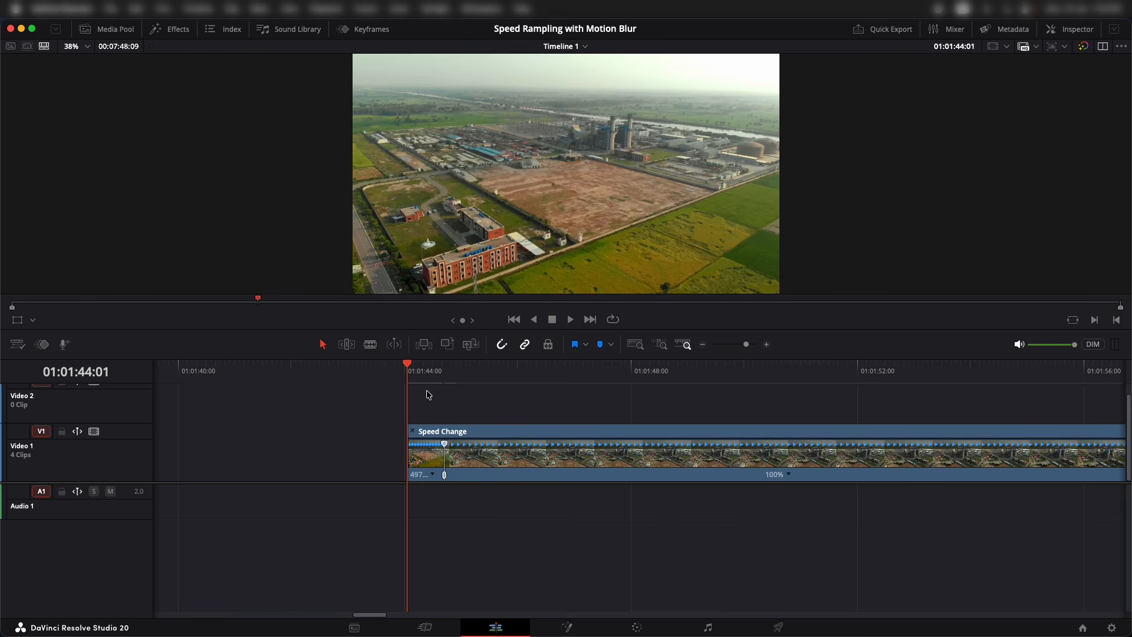
# - Play DJI_0061.mov past its first speed point and add a second speed point at 01:01:48:19
pyautogui.press('space')
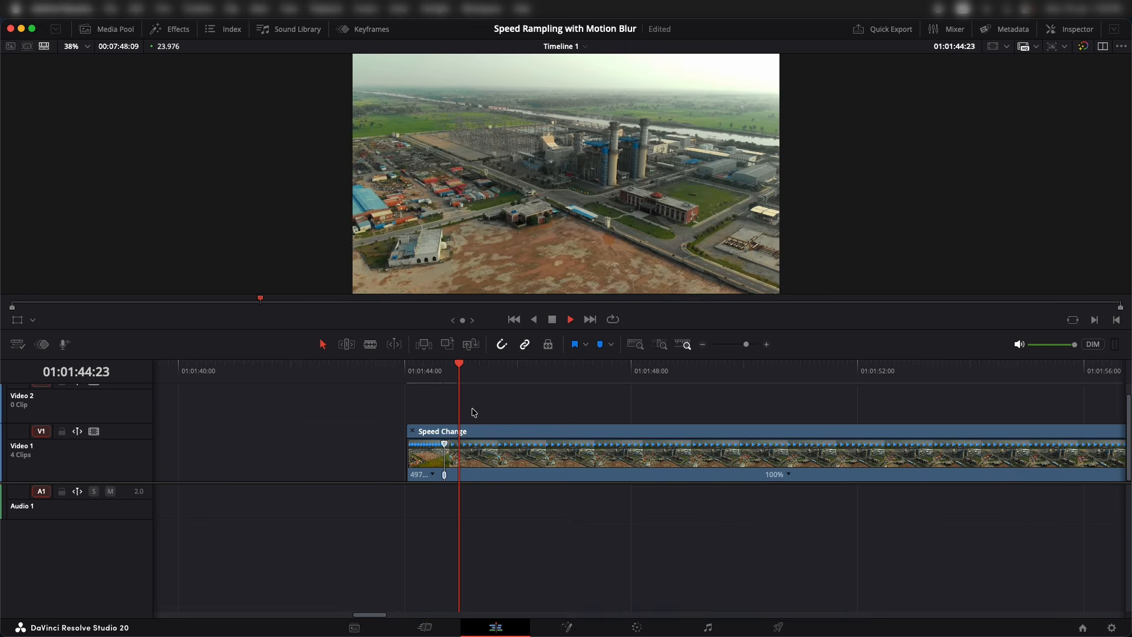
pyautogui.press('super+minus')
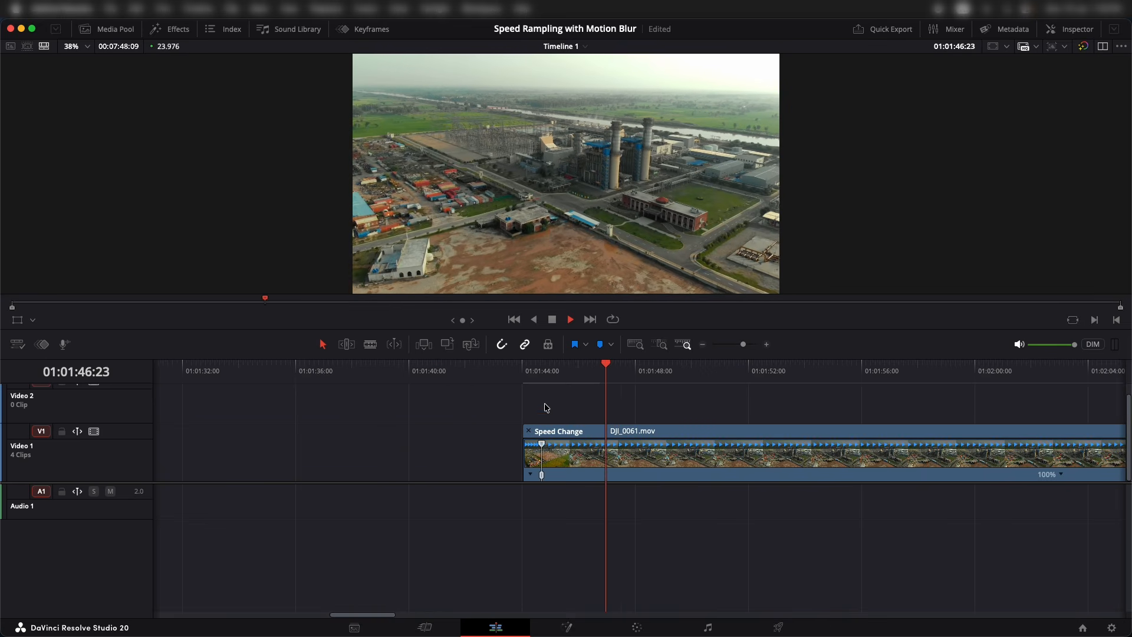
pyautogui.hscroll(1, 594, 419)
pyautogui.press('space')
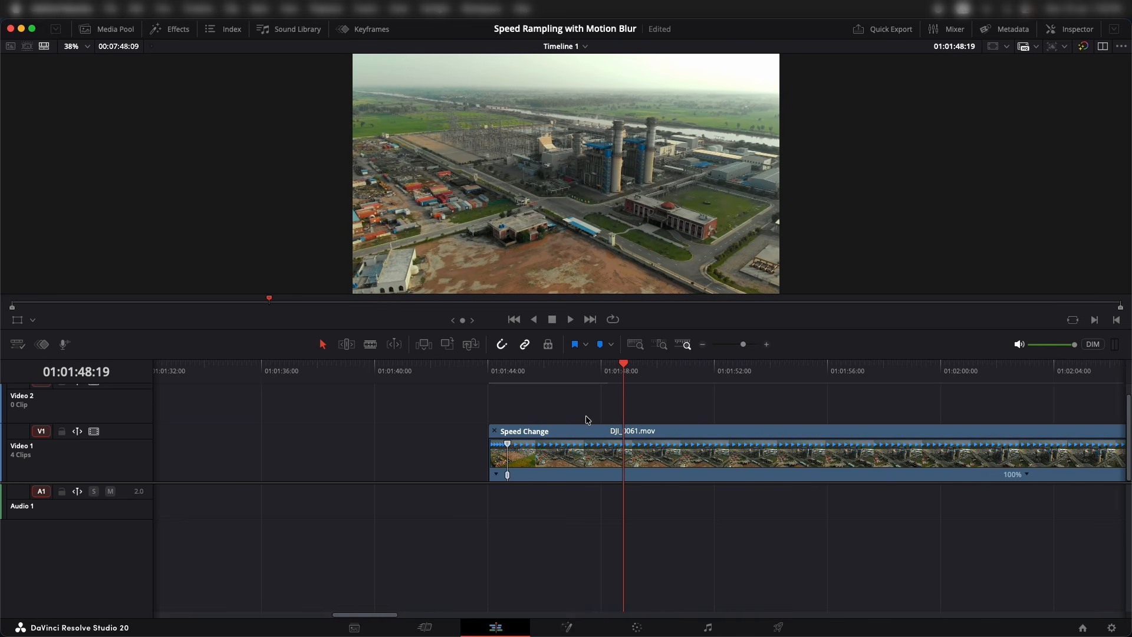
pyautogui.press('super+minus')
pyautogui.hscroll(3, 590, 423)
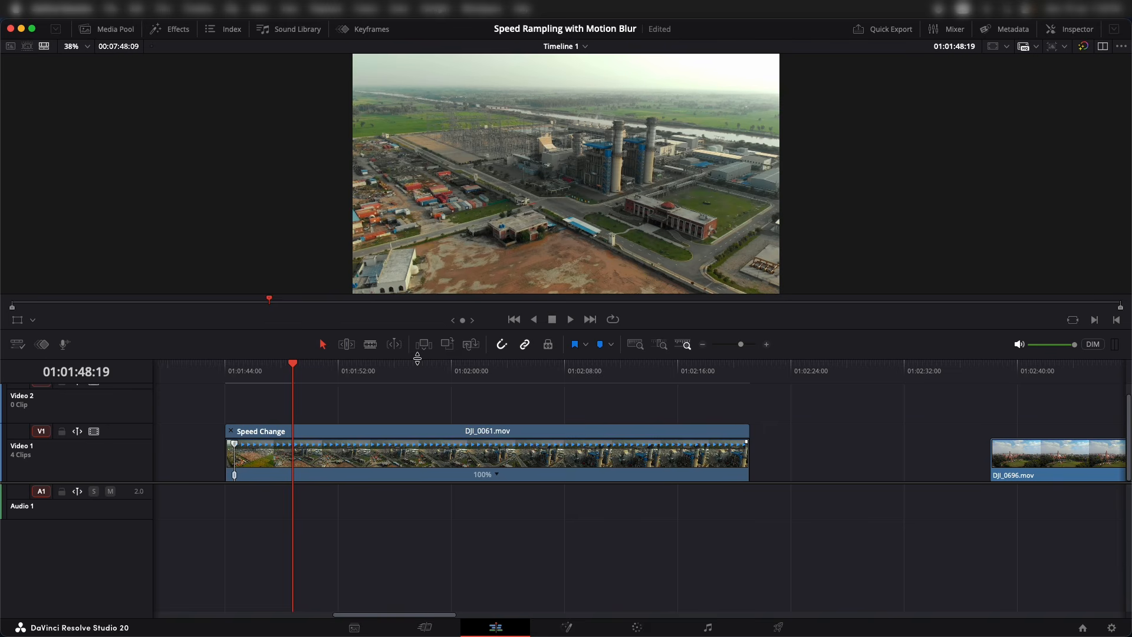
pyautogui.click(496, 475)
pyautogui.click(512, 492)
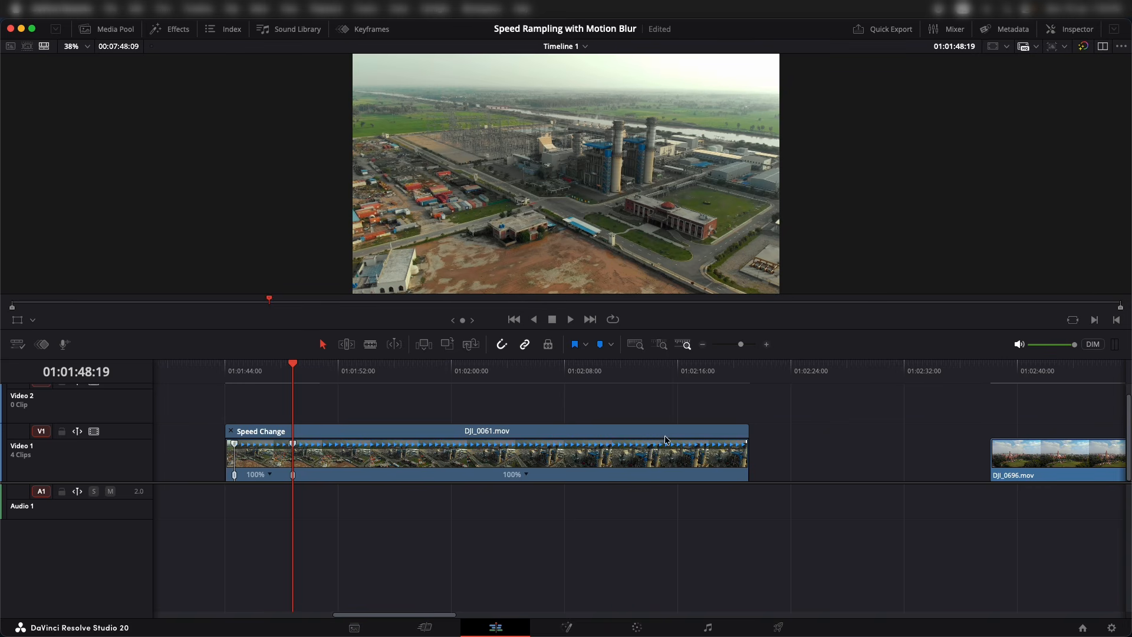
# - Trim DJI_0061.mov's end to 01:02:10:11 and speed up its last segment so the clip ends shortly after the second speed point
pyautogui.moveTo(477, 372); pyautogui.dragTo(598, 383)
pyautogui.moveTo(742, 464); pyautogui.dragTo(599, 439)
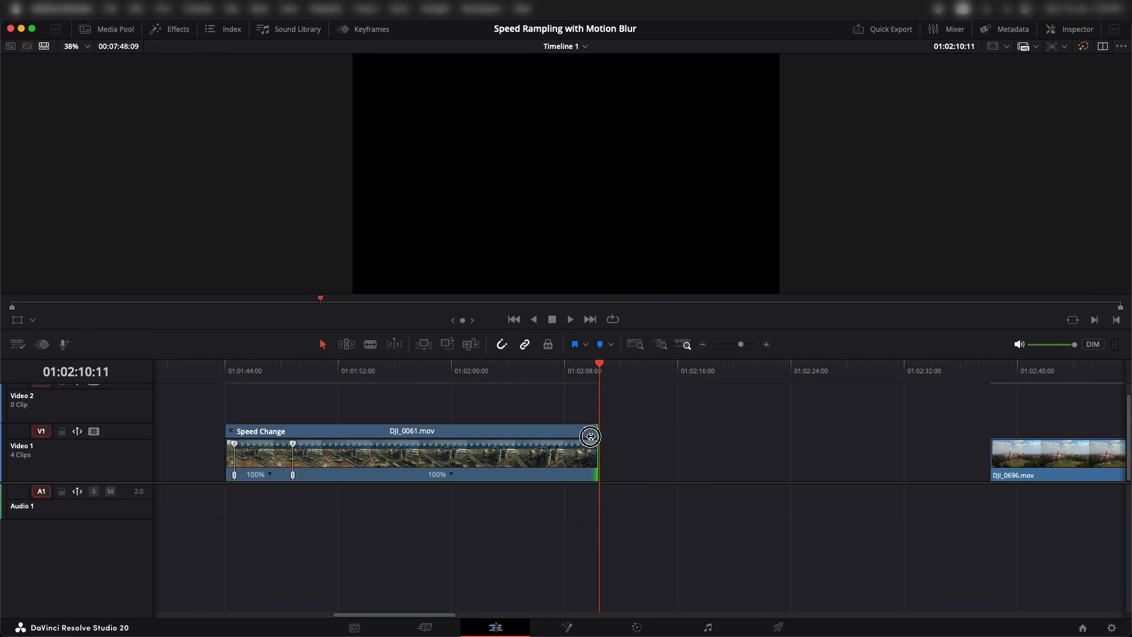
pyautogui.moveTo(590, 436); pyautogui.dragTo(304, 438)
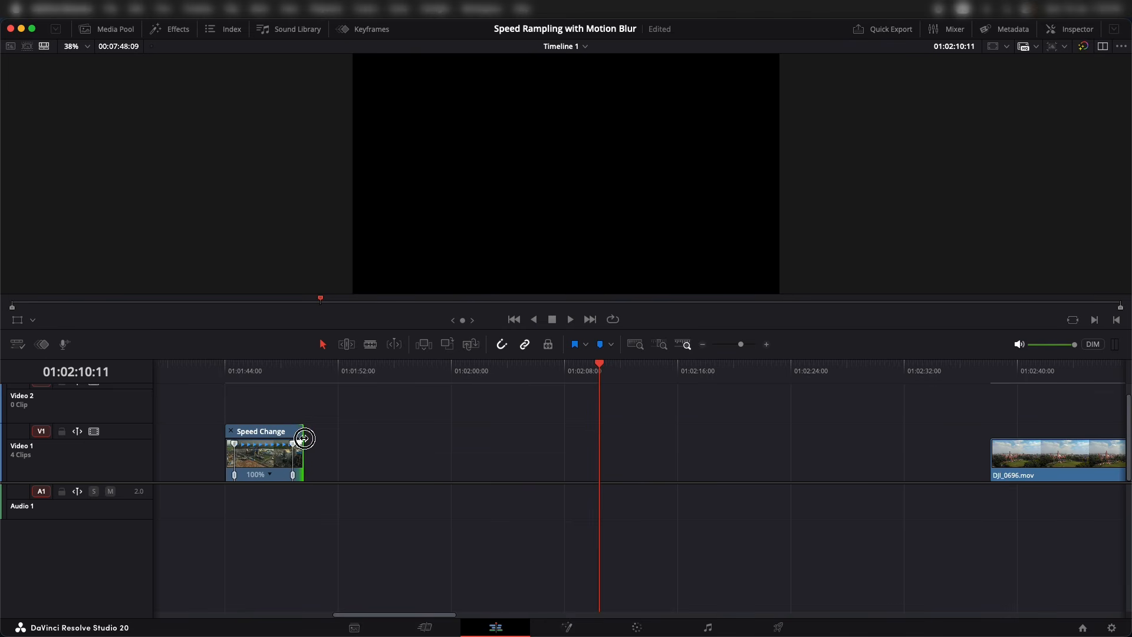
pyautogui.click(296, 384)
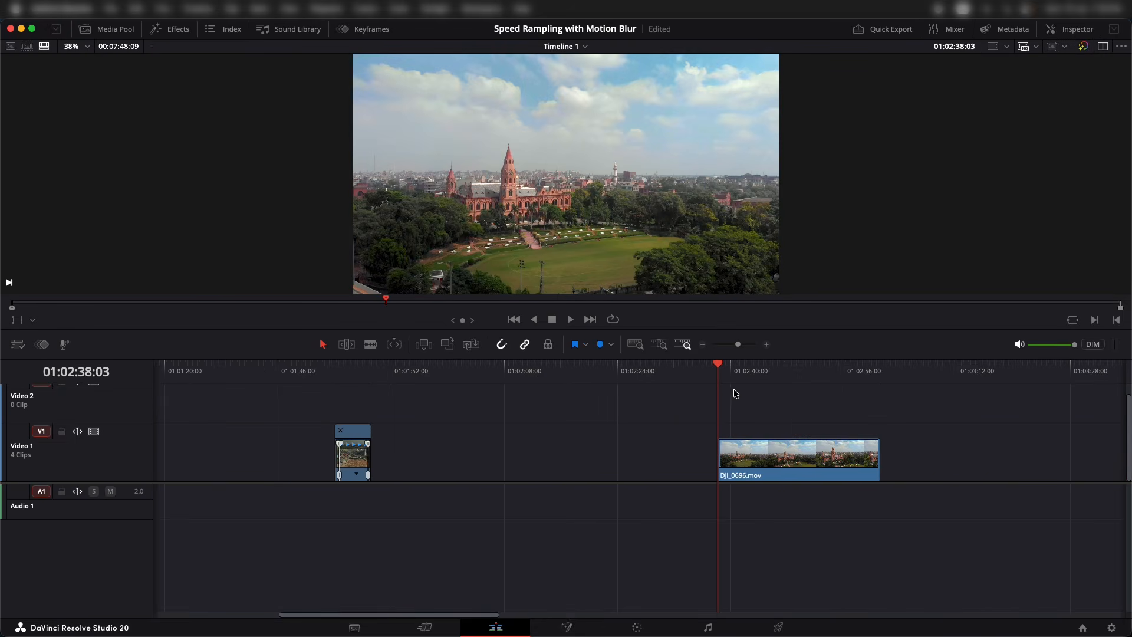
# - Play the opening of DJI_0696.mov and trim the clip's start to about 01:02:43
pyautogui.moveTo(725, 379)
pyautogui.mouseDown()
pyautogui.moveTo(831, 384)
pyautogui.moveTo(727, 395)
pyautogui.mouseUp()
pyautogui.press('space')
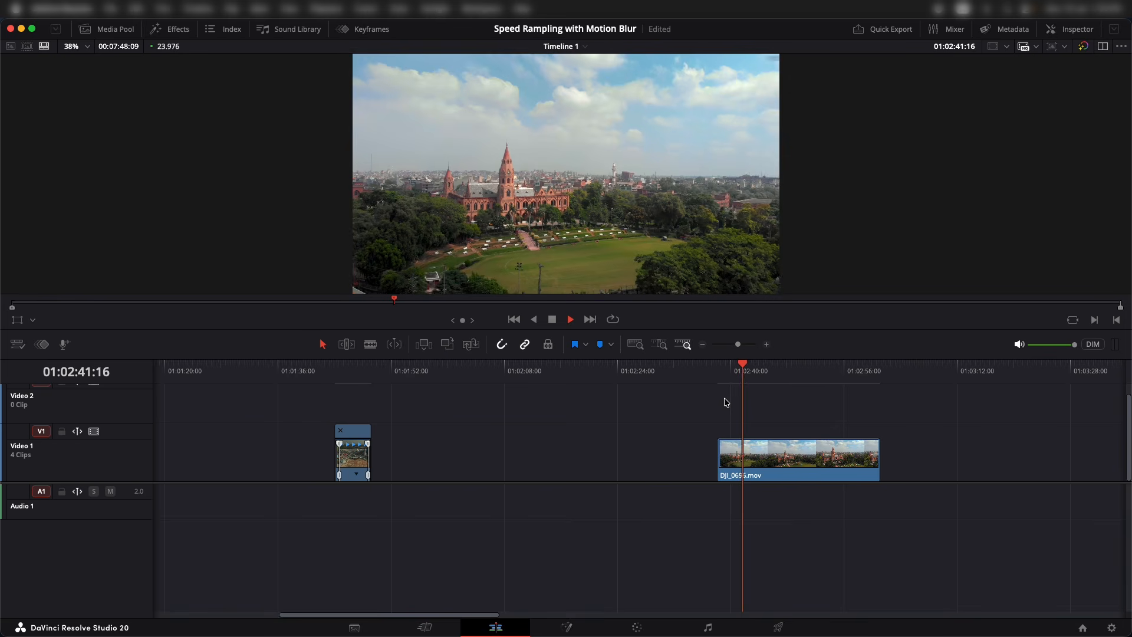
pyautogui.press('space')
pyautogui.moveTo(720, 455); pyautogui.dragTo(753, 457)
# - Show the retime controls on DJI_0696.mov and add a speed point at 01:02:57:02
pyautogui.moveTo(761, 369); pyautogui.dragTo(853, 390)
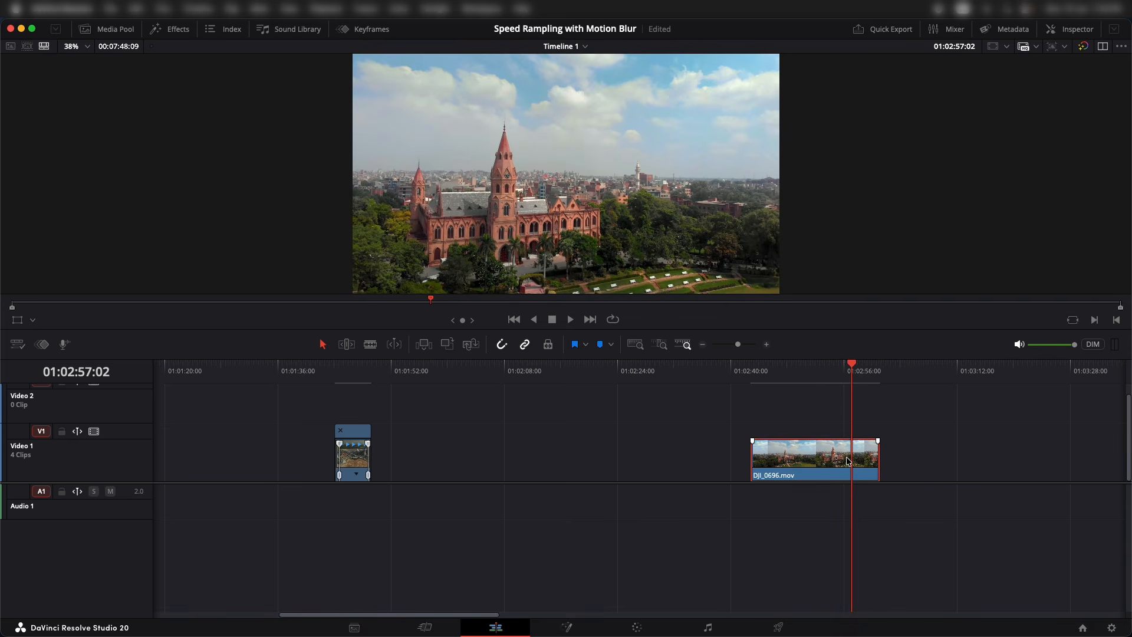
pyautogui.press('super+r')
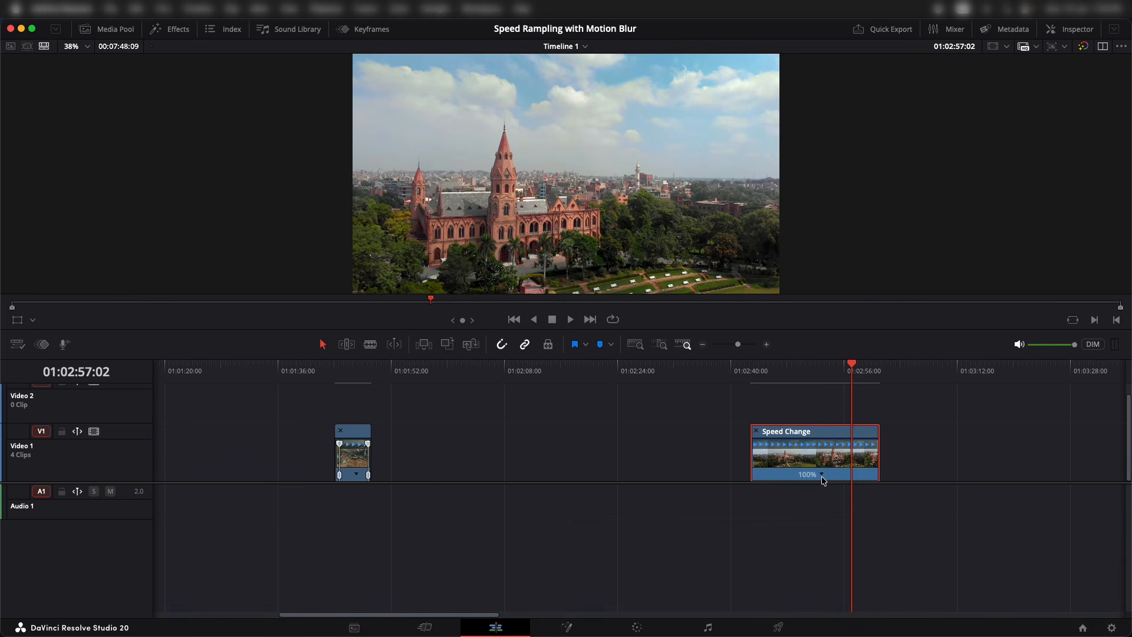
pyautogui.click(823, 476)
pyautogui.click(836, 491)
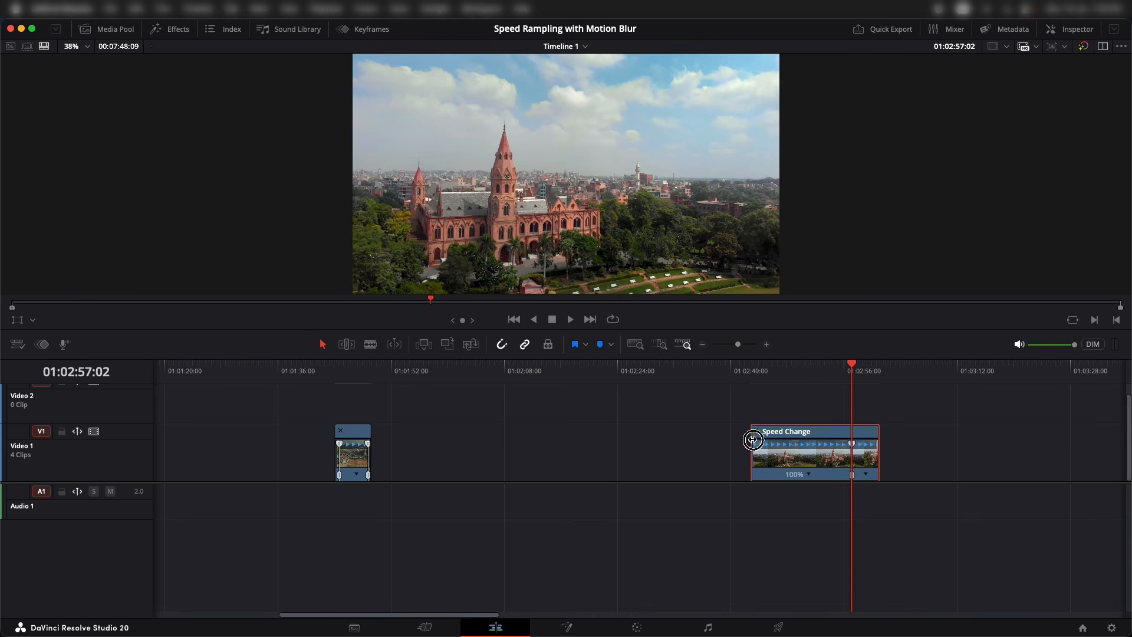
# - Speed up the first segment of DJI_0696.mov to 843% and place the clip shortly after DJI_0061.mov
pyautogui.moveTo(753, 440); pyautogui.dragTo(413, 447)
pyautogui.click(373, 365)
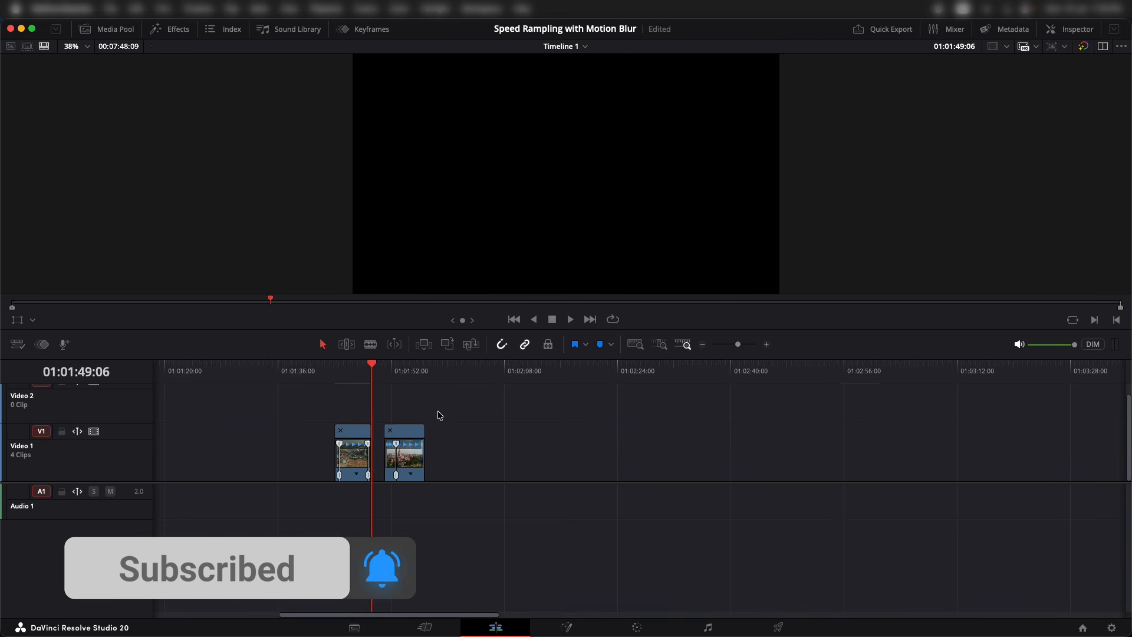
pyautogui.press('super+equal')
pyautogui.press('super+equal')
pyautogui.press('super+equal')
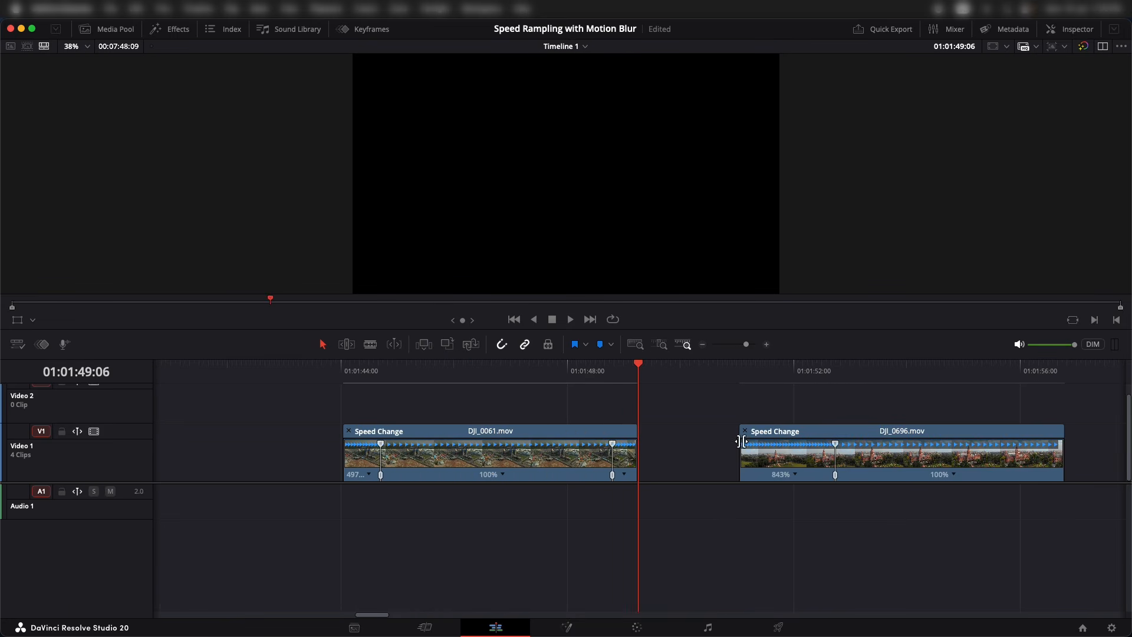
# - Speed up DJI_0696.mov's first segment further so the clip starts at 01:01:52:04, and play the fast opening
pyautogui.moveTo(742, 441); pyautogui.dragTo(803, 442)
pyautogui.click(802, 372)
pyautogui.press('space')
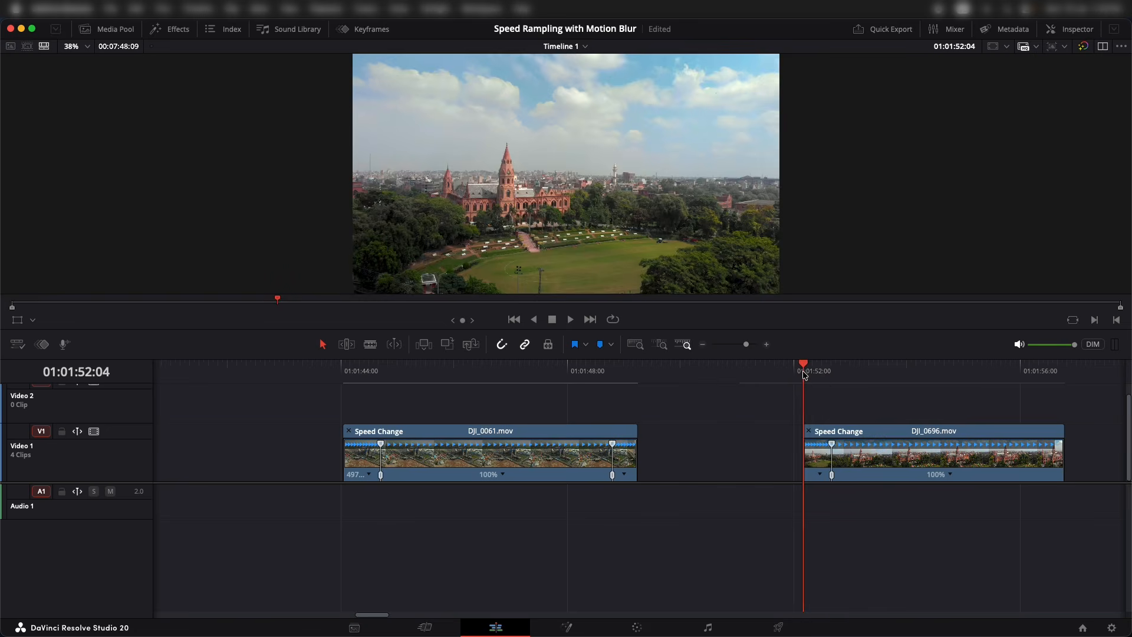
pyautogui.click(803, 377)
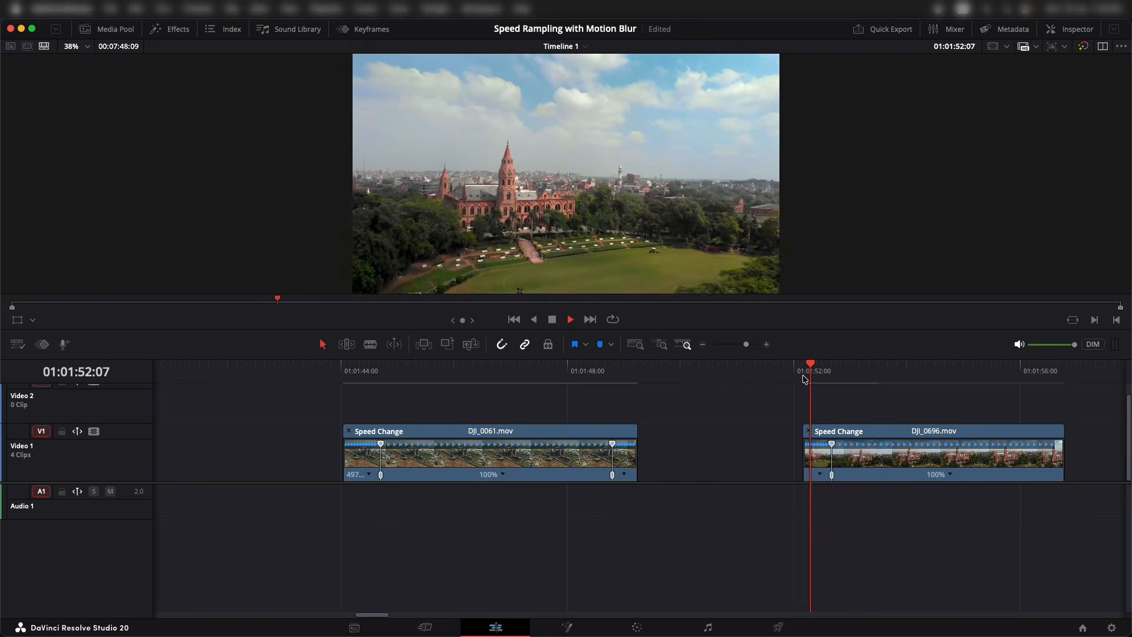
pyautogui.click(803, 373)
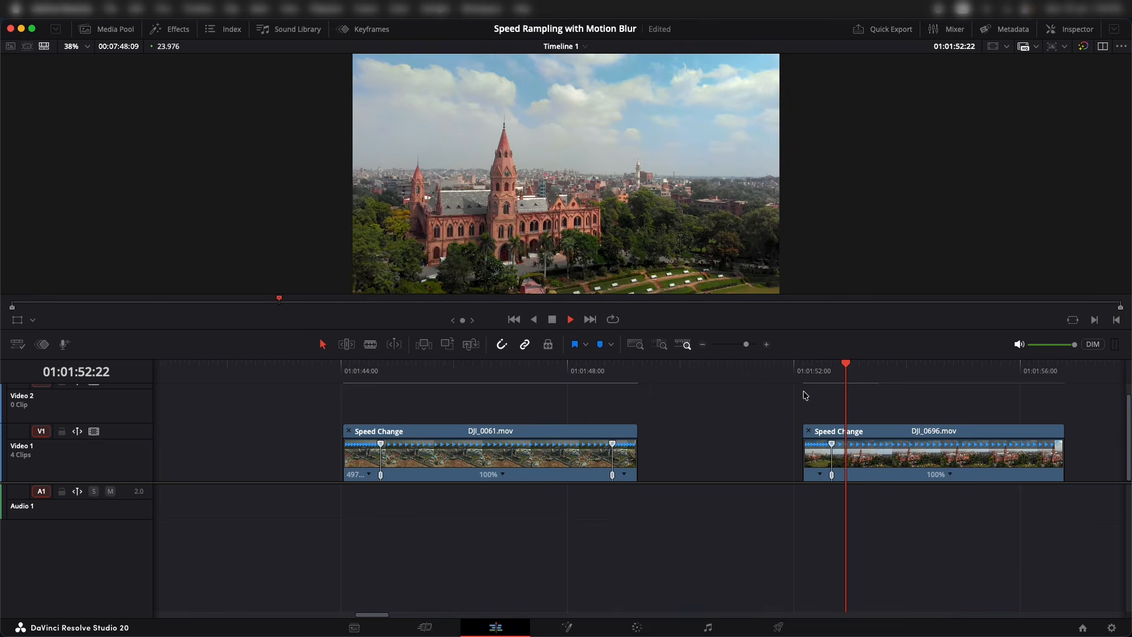
pyautogui.press('space')
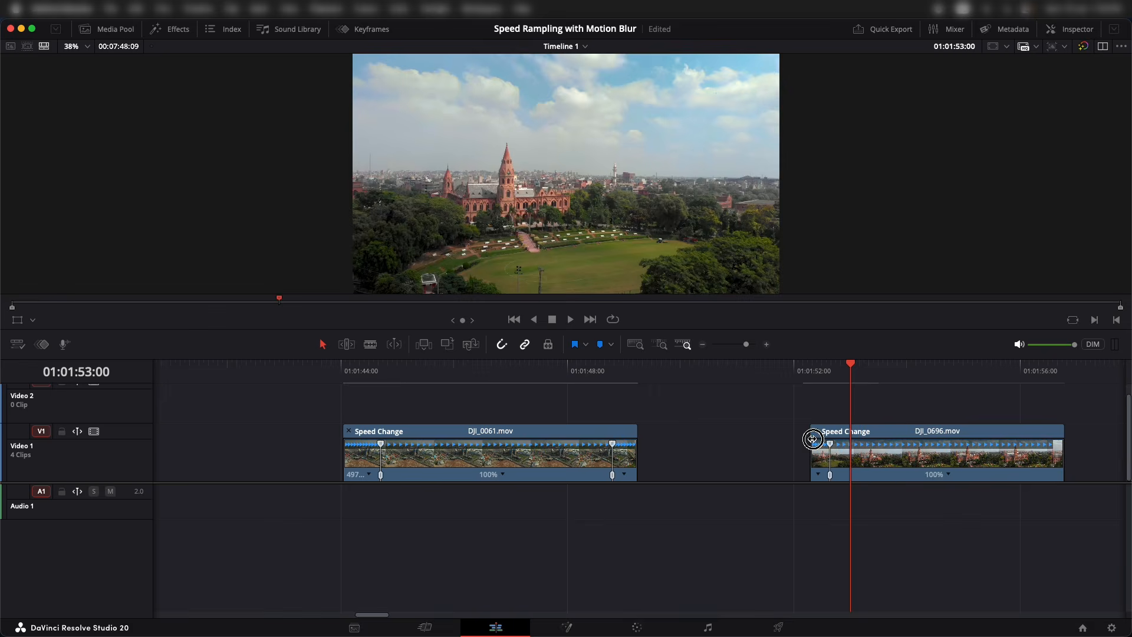
# - Shorten DJI_0696.mov's fast first segment slightly more and place the clip directly against the end of DJI_0061.mov
pyautogui.moveTo(849, 456); pyautogui.dragTo(676, 456)
pyautogui.click(600, 373)
pyautogui.click(644, 399)
pyautogui.press('space')
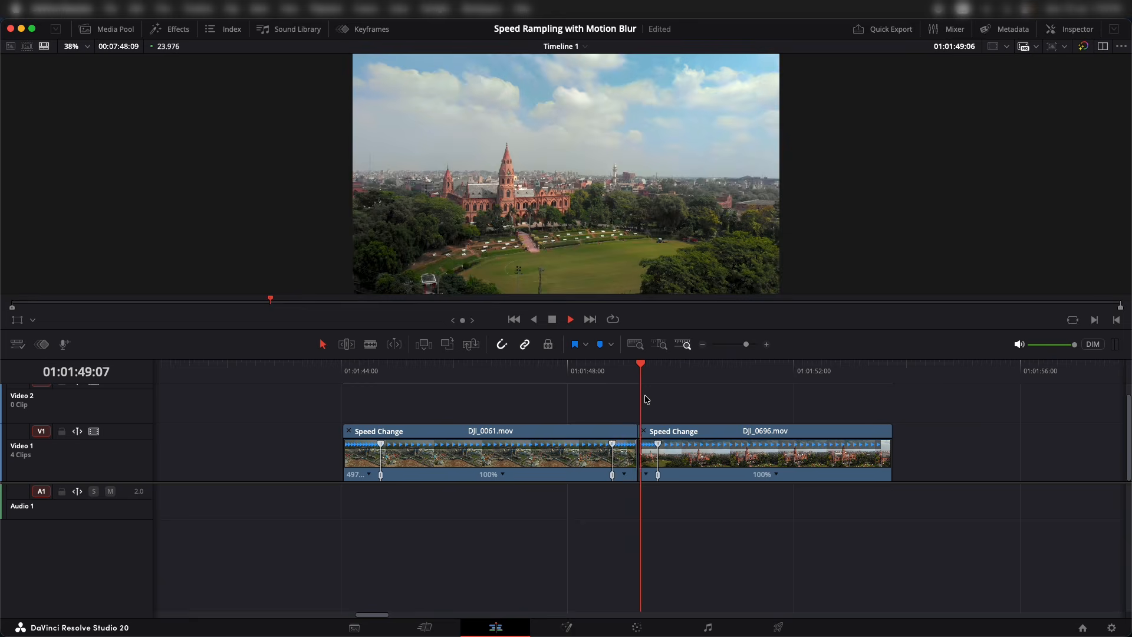
pyautogui.press('space')
# - Play the cut between DJI_0061.mov and DJI_0696.mov, and the start of DJI_0061.mov, to check the speed ramps
pyautogui.click(604, 374)
pyautogui.press('space')
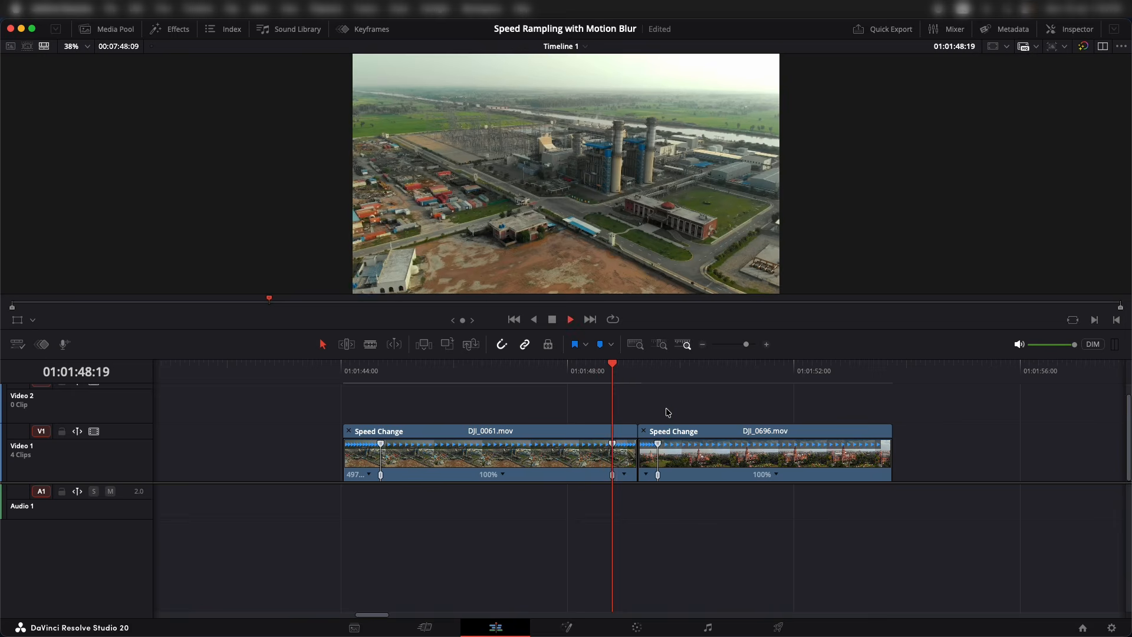
pyautogui.click(610, 374)
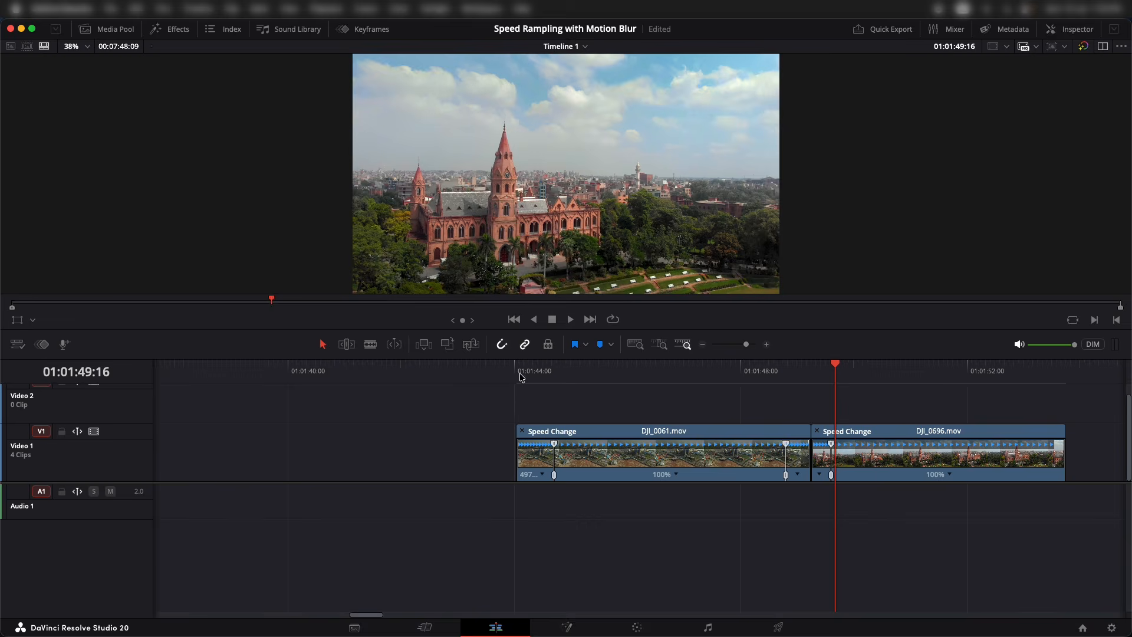
pyautogui.click(521, 377)
pyautogui.press('space')
pyautogui.click(518, 378)
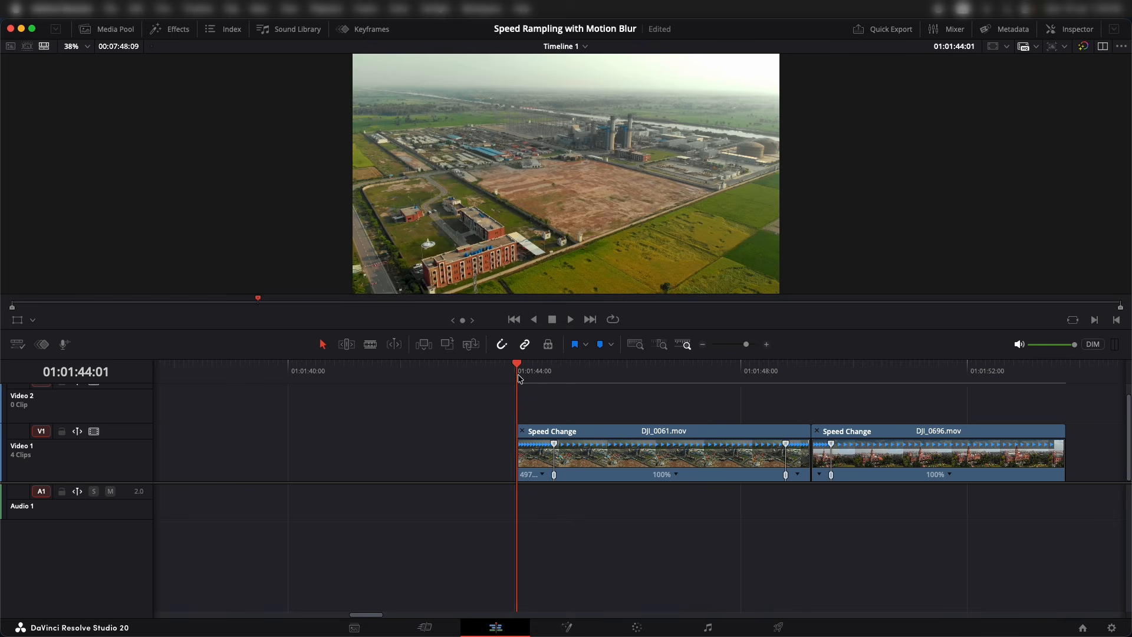
pyautogui.press('space')
pyautogui.hscroll(2, 560, 427)
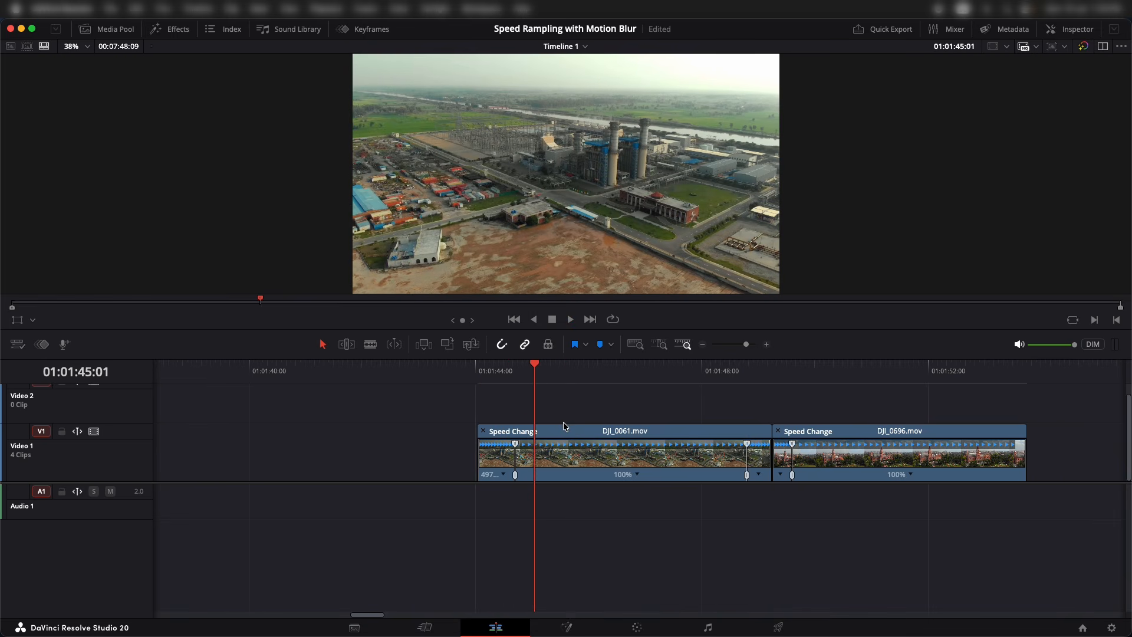
# - Open the keyframe curve editor for DJI_0061.mov
pyautogui.click(542, 469)
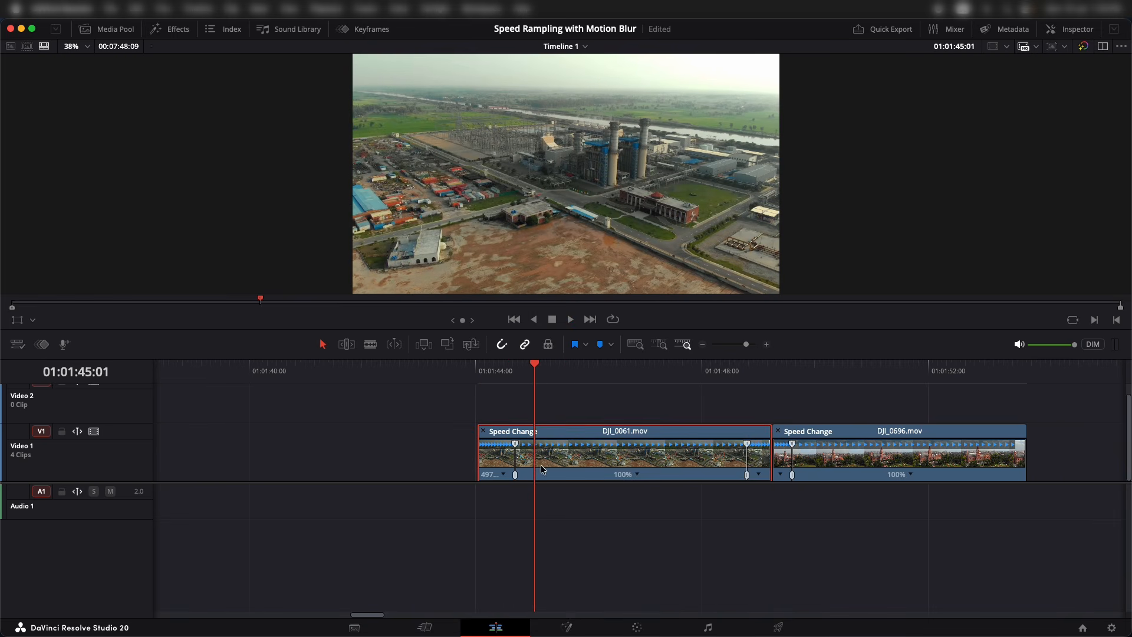
pyautogui.click(362, 29)
pyautogui.scroll(2, 71, 141)
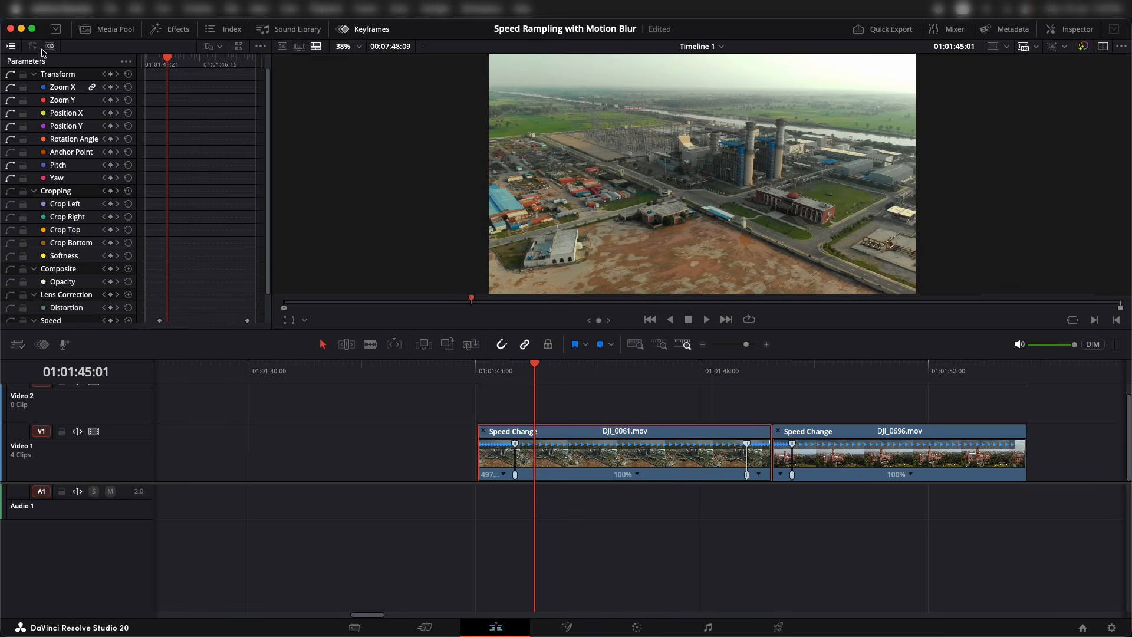
pyautogui.click(35, 49)
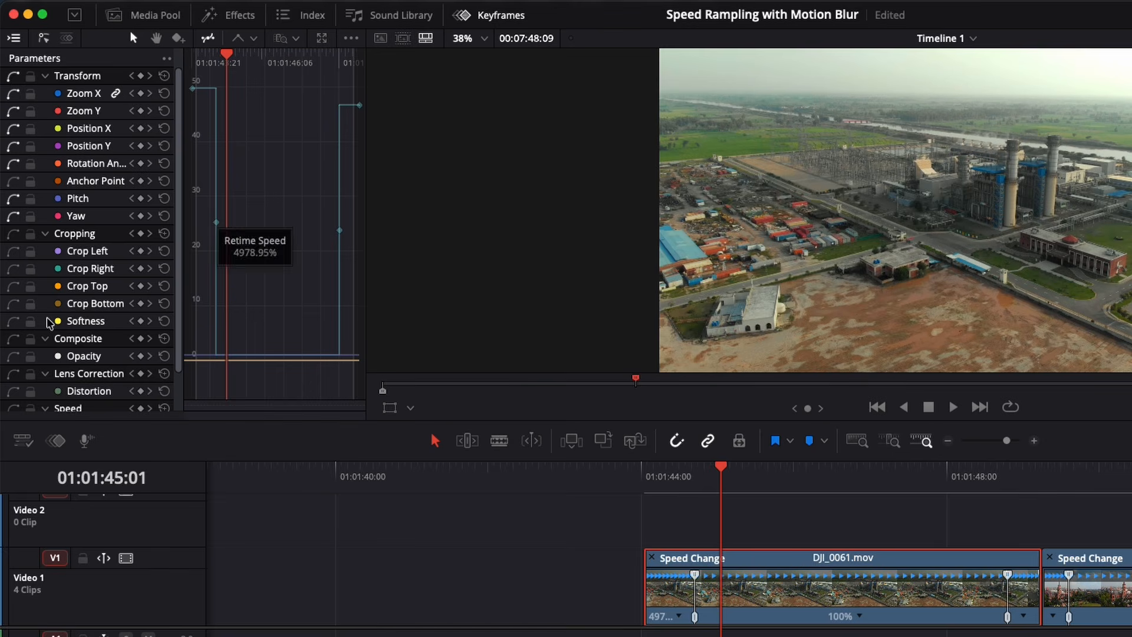
# - Hide the other parameter curves so only Retime Speed is displayed, and widen the curve editor
pyautogui.scroll(-2, 28, 375)
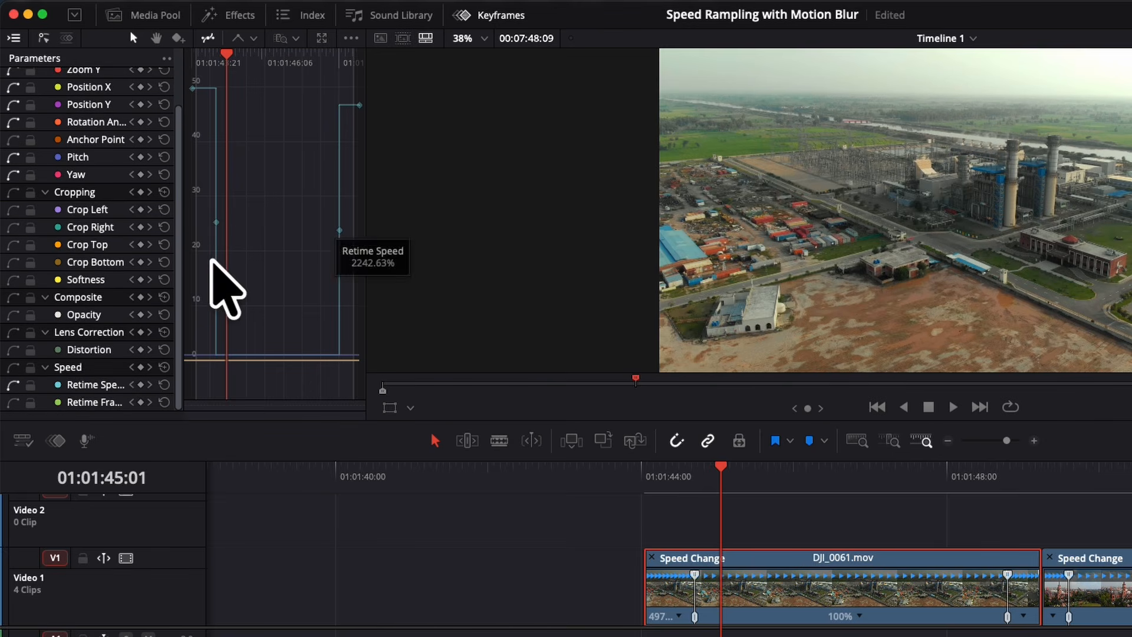
pyautogui.click(11, 387)
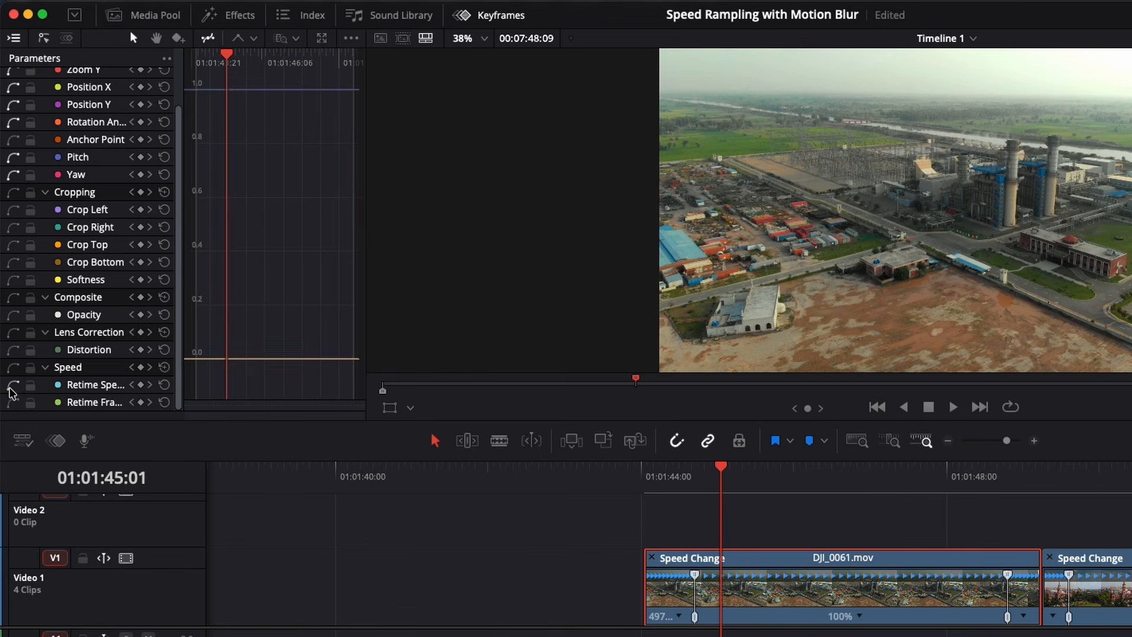
pyautogui.click(10, 387)
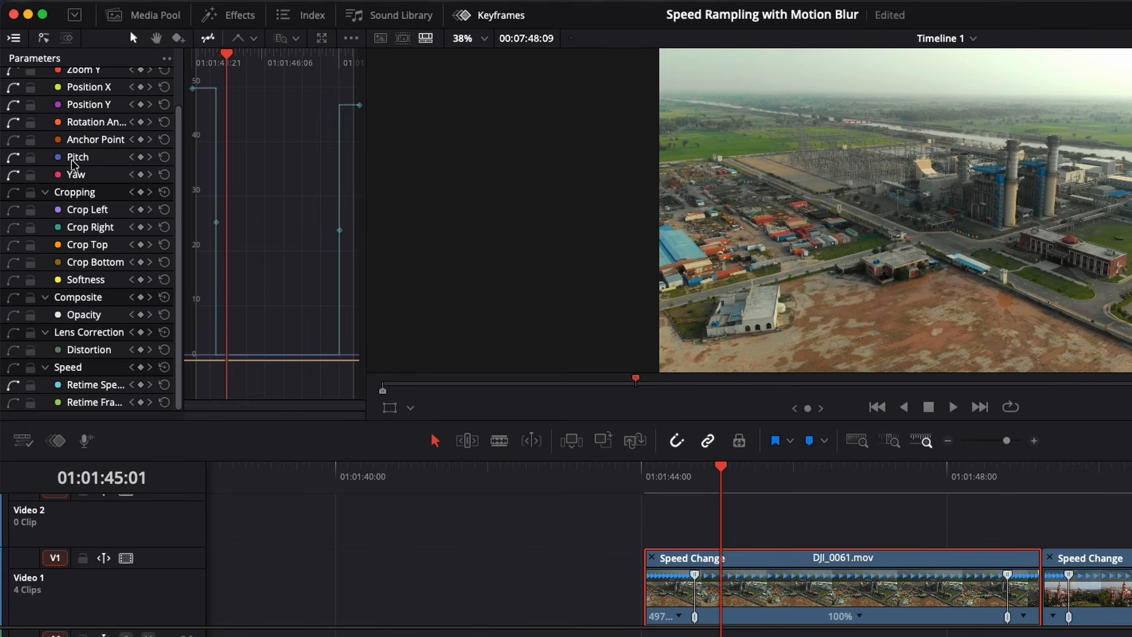
pyautogui.scroll(2, 13, 94)
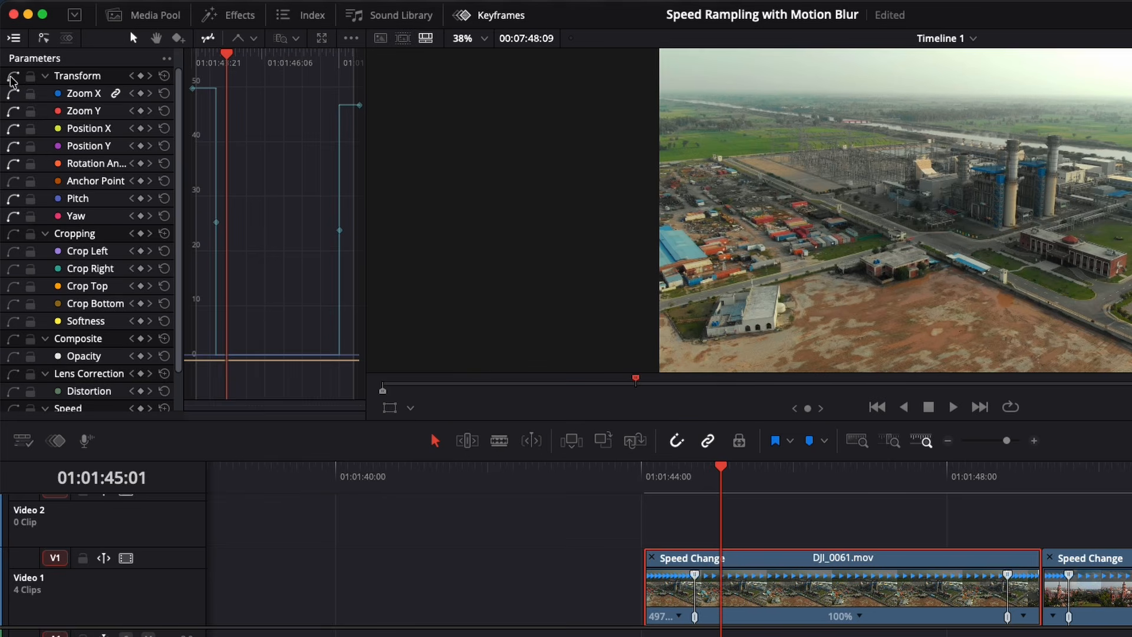
pyautogui.scroll(-2, 89, 384)
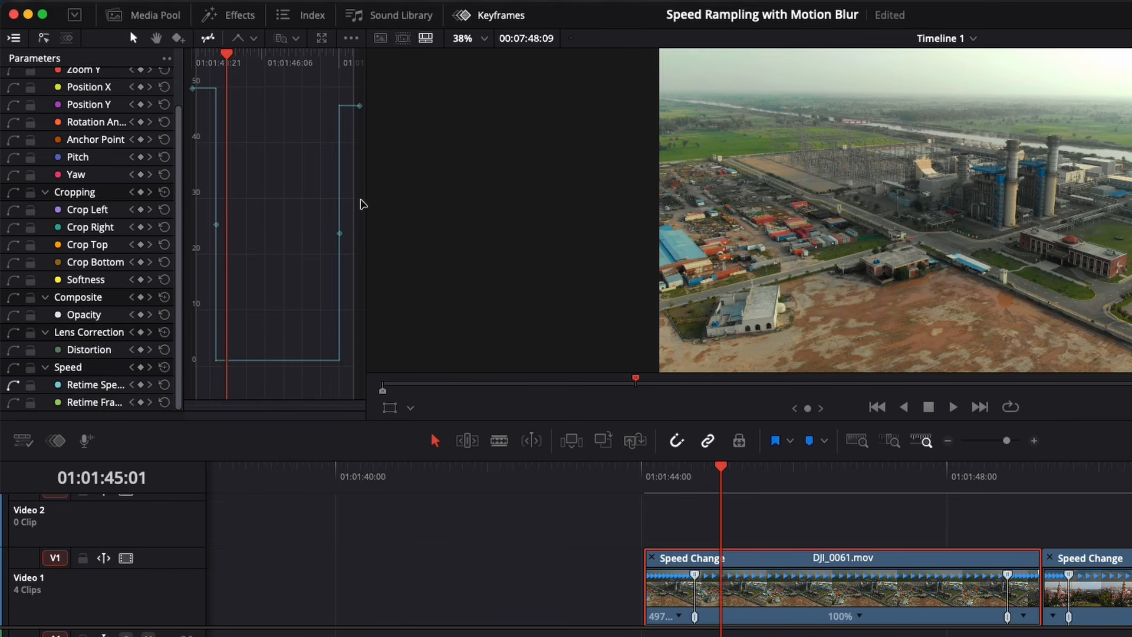
pyautogui.moveTo(363, 204); pyautogui.dragTo(436, 202)
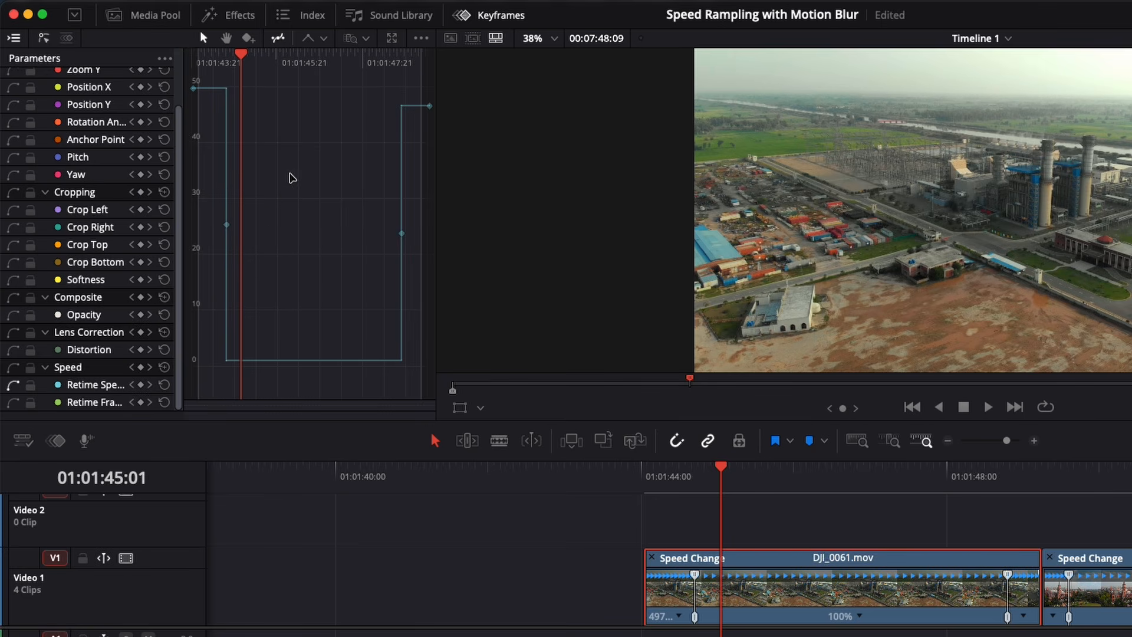
# - Apply Ease In and Out to DJI_0061.mov's first speed transition and lengthen its handles for a smoother Retime Speed curve
pyautogui.moveTo(289, 172); pyautogui.dragTo(159, 277)
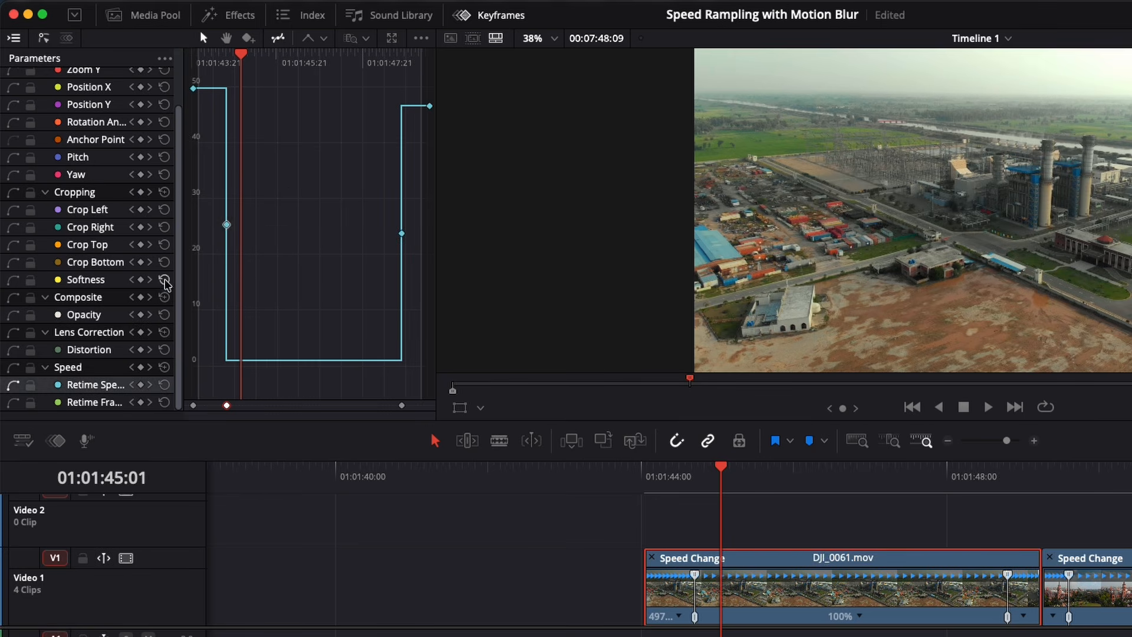
pyautogui.click(324, 39)
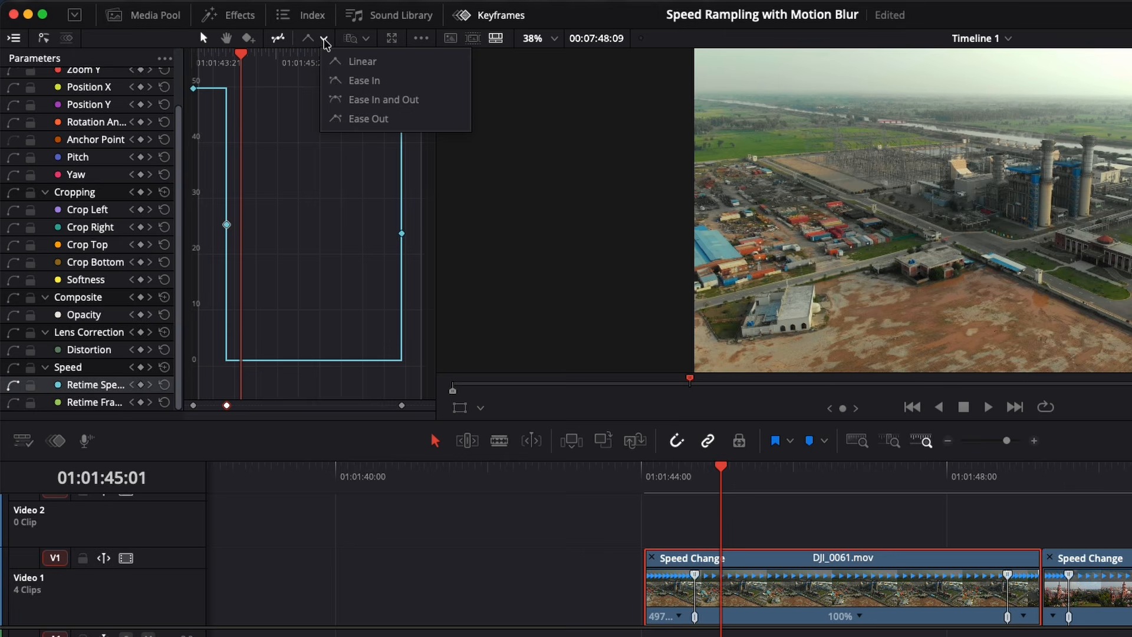
pyautogui.click(374, 100)
pyautogui.click(227, 225)
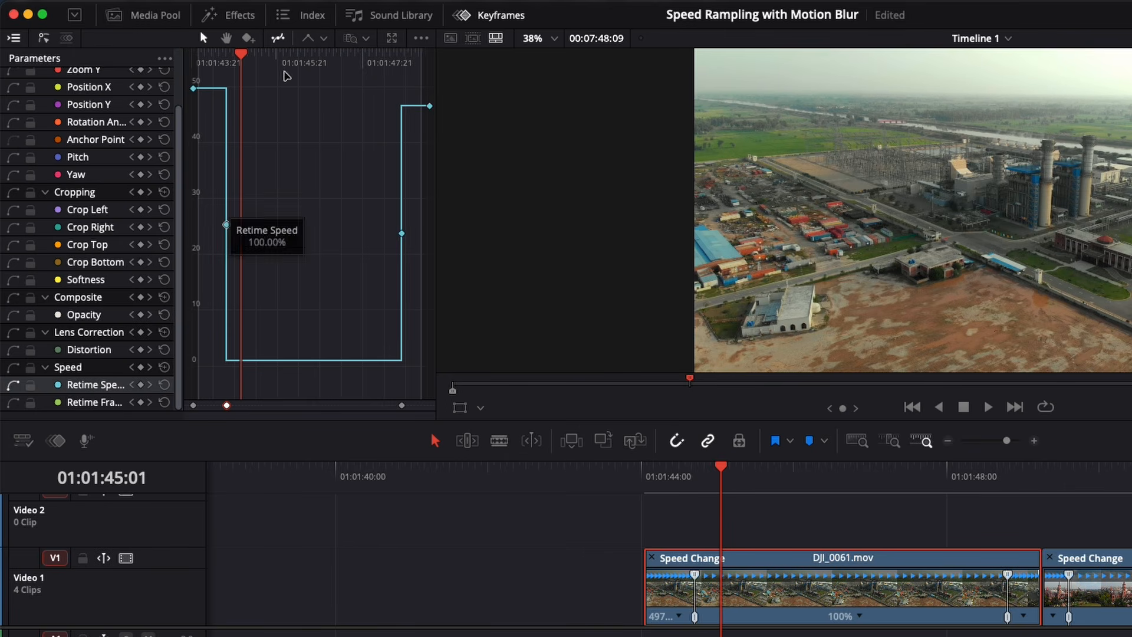
pyautogui.click(323, 38)
pyautogui.click(331, 96)
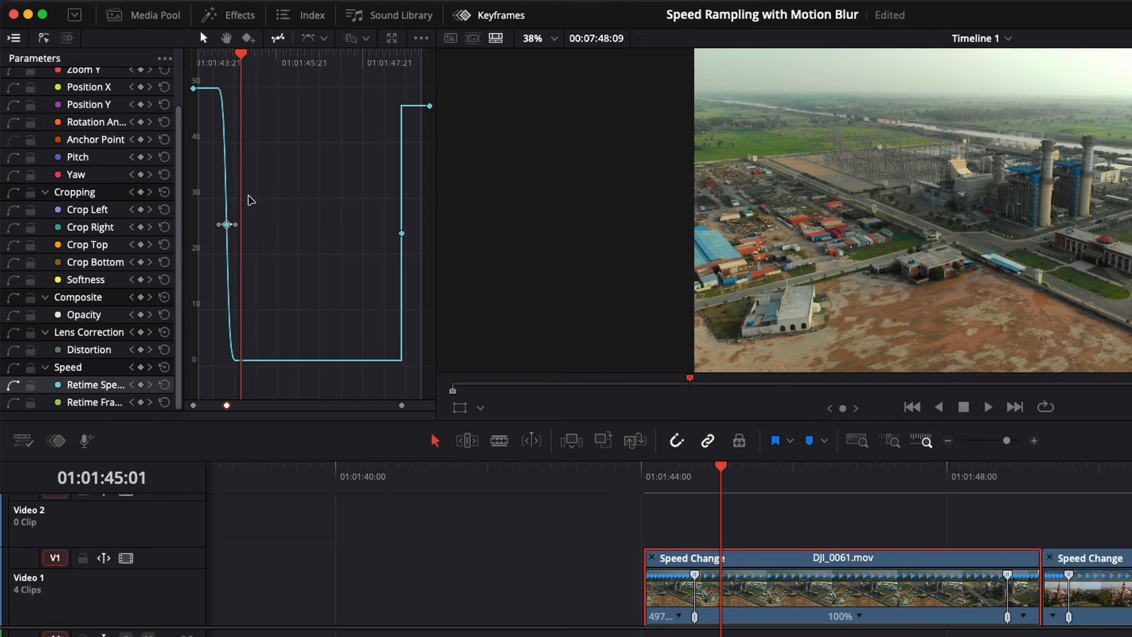
pyautogui.press('super+equal')
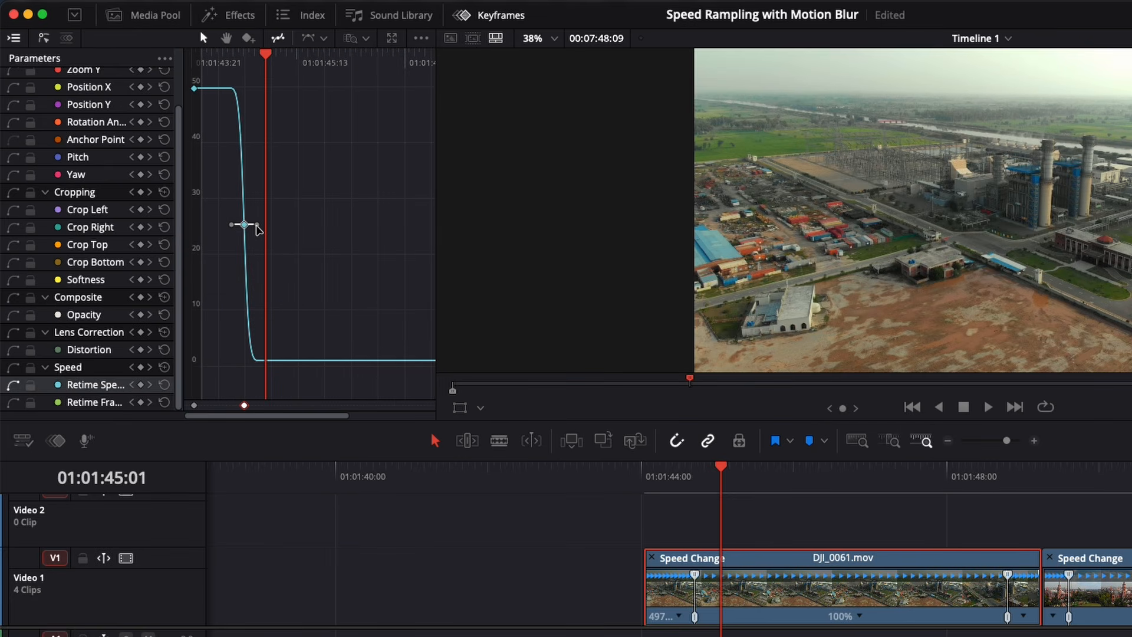
pyautogui.moveTo(258, 229); pyautogui.dragTo(323, 228)
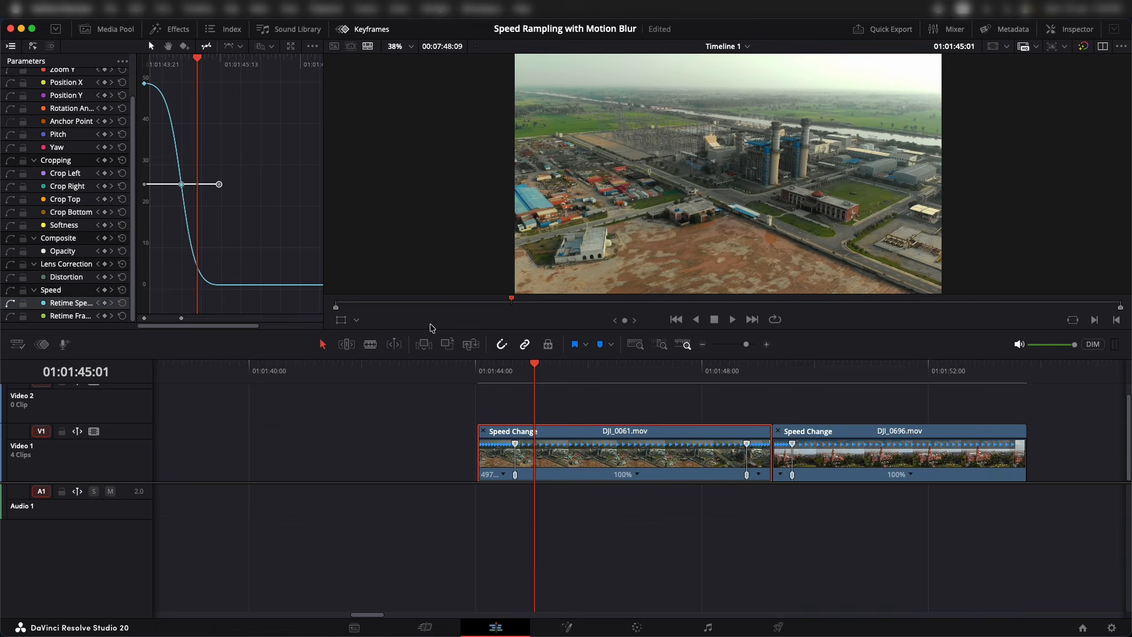
# - Play DJI_0061.mov from its start several times to check the smoothed speed ramp
pyautogui.click(479, 380)
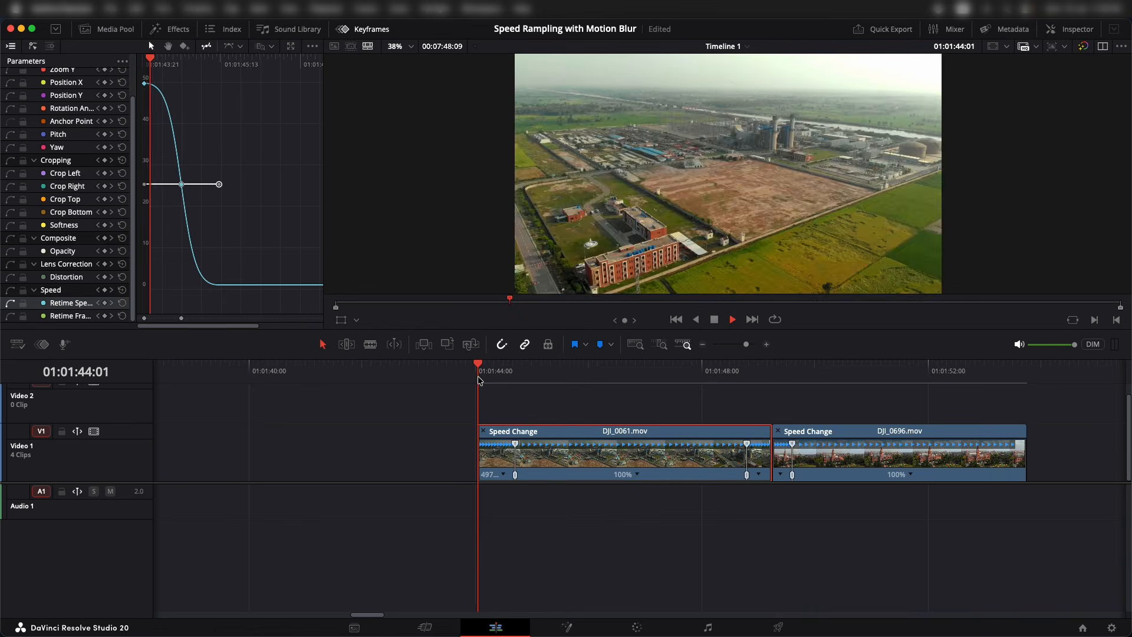
pyautogui.press('space')
pyautogui.click(478, 380)
pyautogui.click(478, 380)
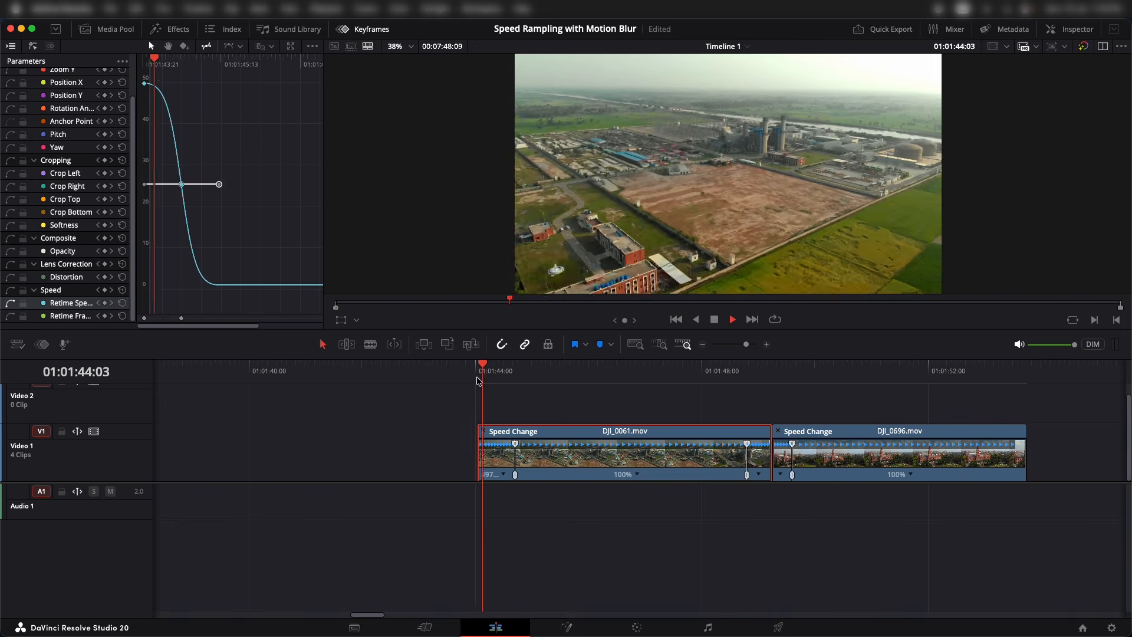
pyautogui.press('space')
pyautogui.click(478, 380)
pyautogui.press('space')
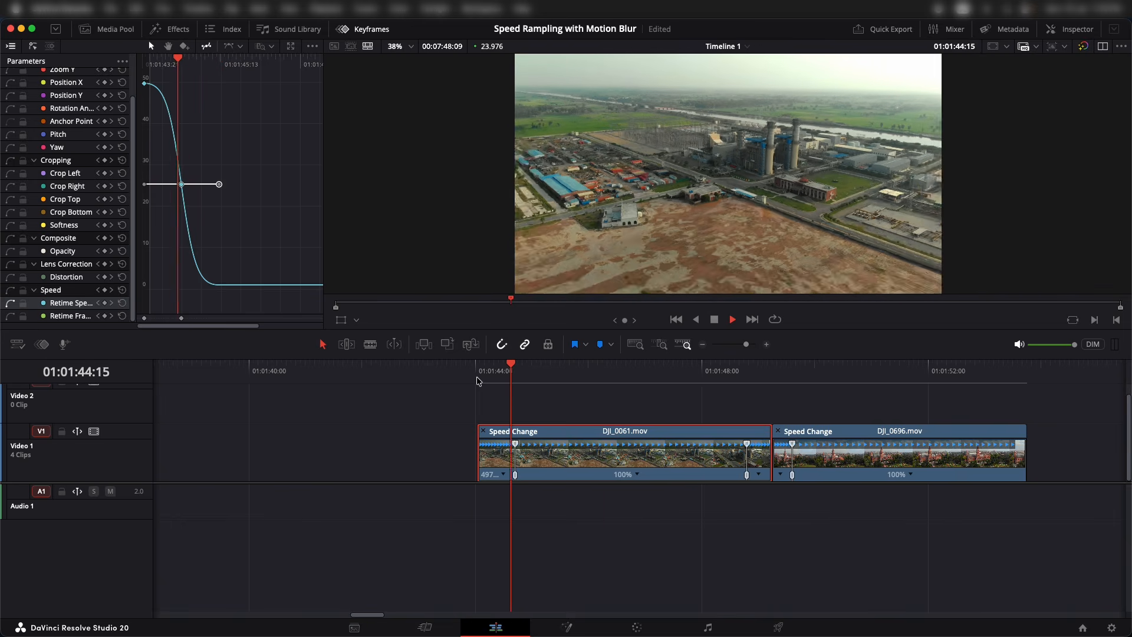
pyautogui.press('space')
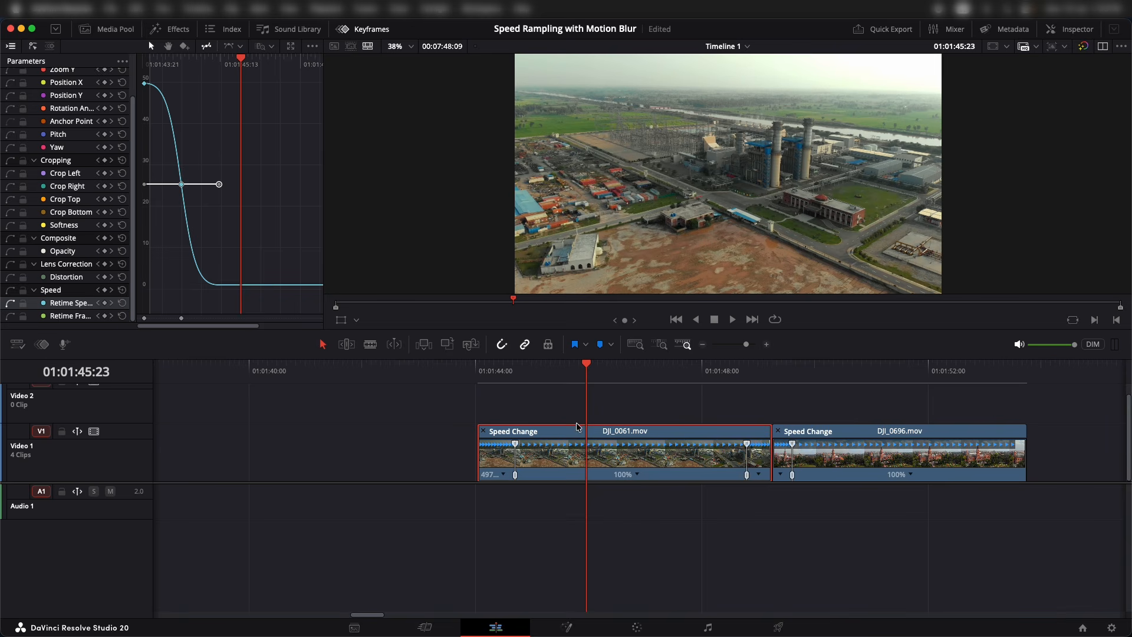
pyautogui.hscroll(2, 655, 409)
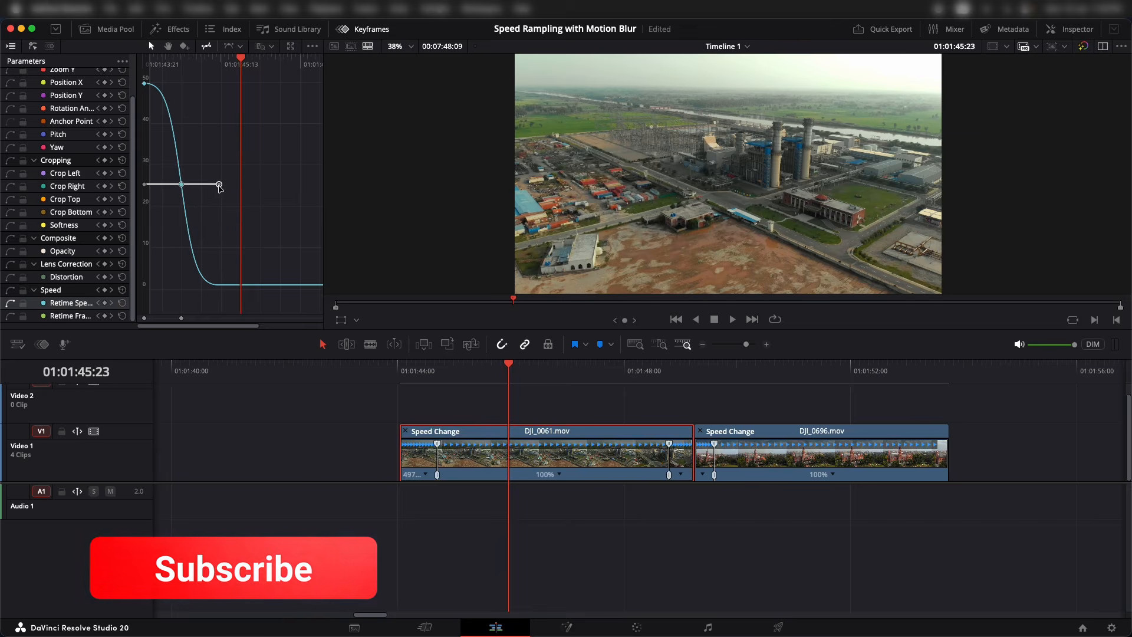
# - Readjust the handles of DJI_0061.mov's first speed transition, and apply Ease In and Out with longer handles to its last transition
pyautogui.moveTo(219, 184); pyautogui.dragTo(195, 185)
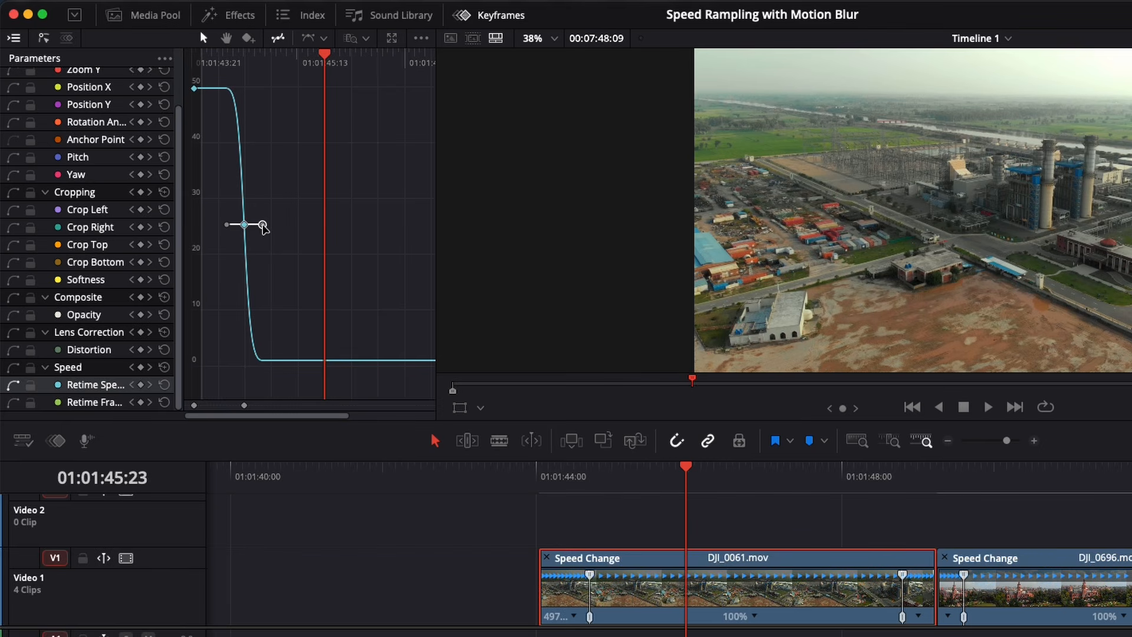
pyautogui.moveTo(263, 227); pyautogui.dragTo(379, 239)
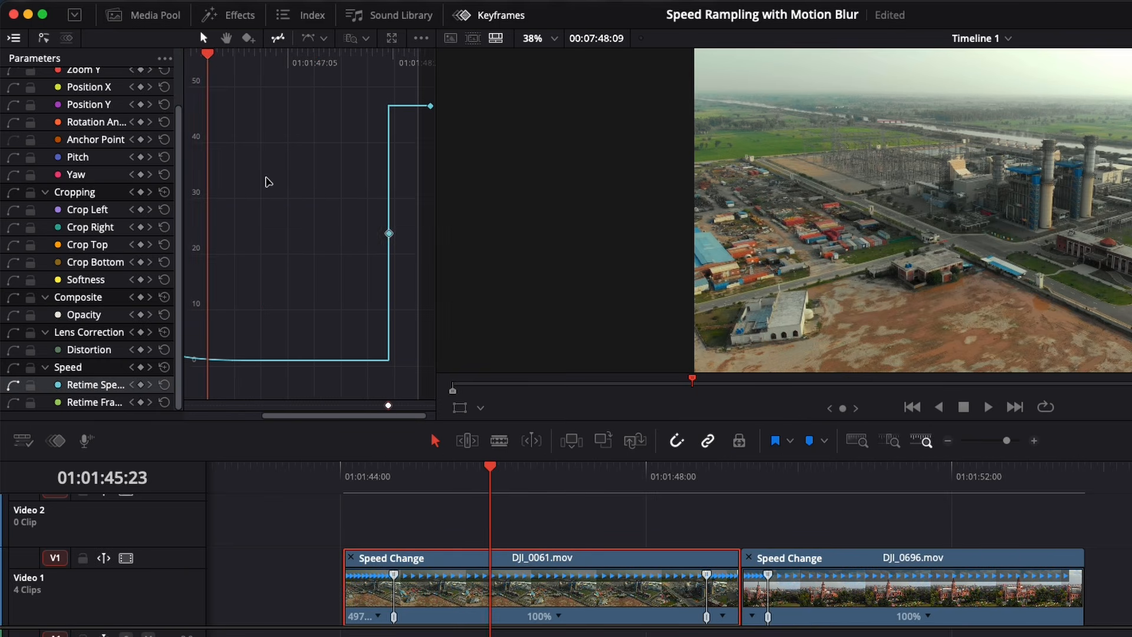
pyautogui.moveTo(266, 178); pyautogui.dragTo(462, 274)
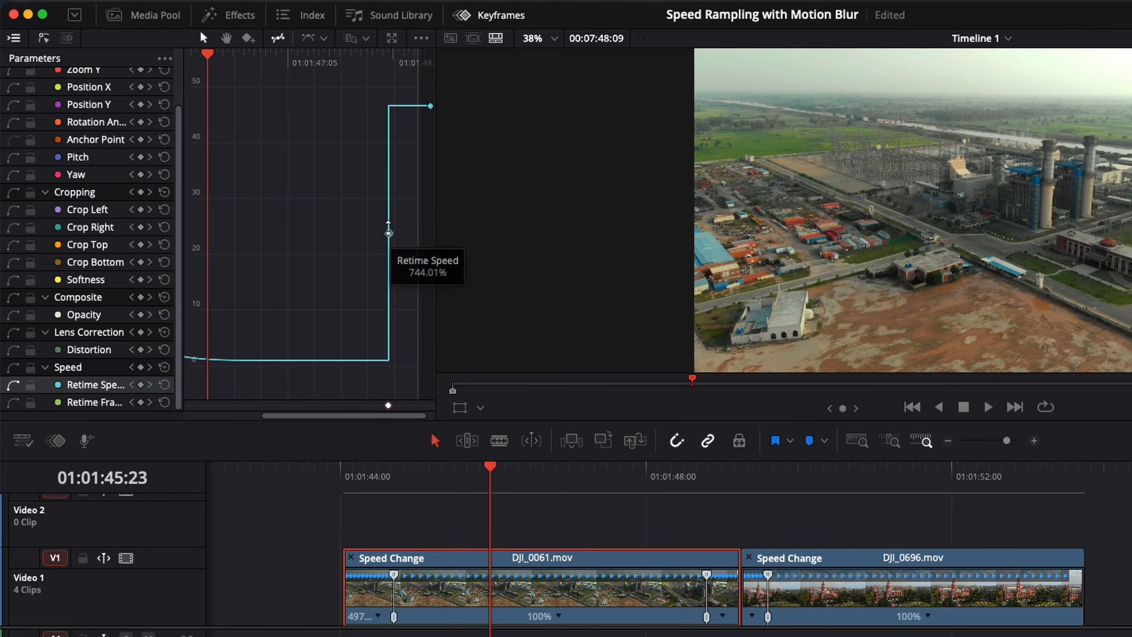
pyautogui.click(329, 39)
pyautogui.click(349, 102)
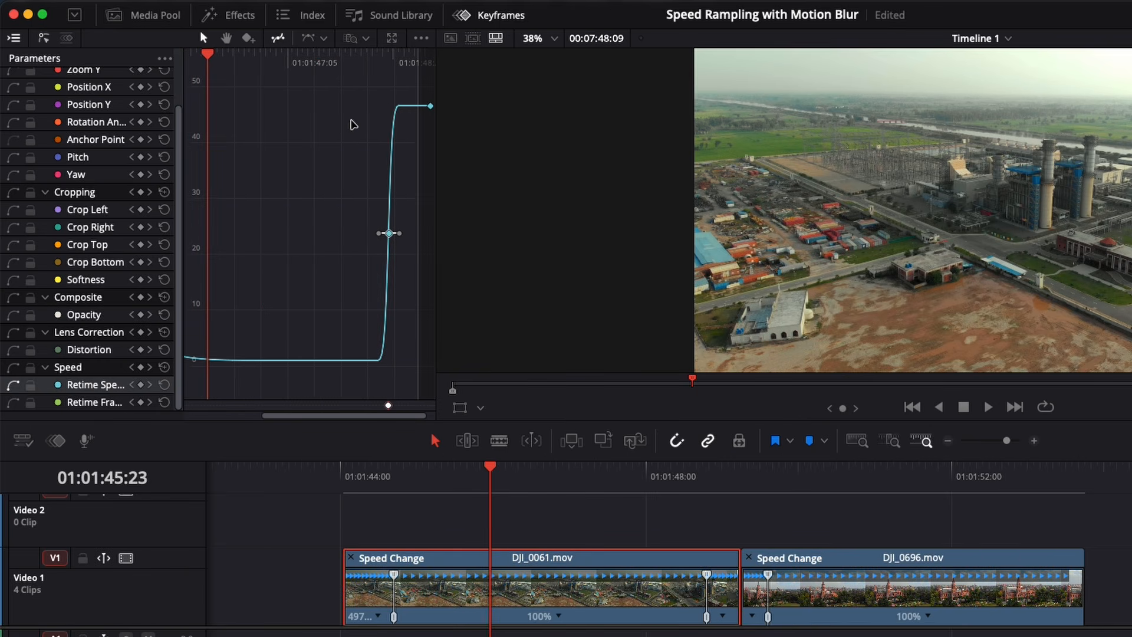
pyautogui.moveTo(379, 233); pyautogui.dragTo(358, 233)
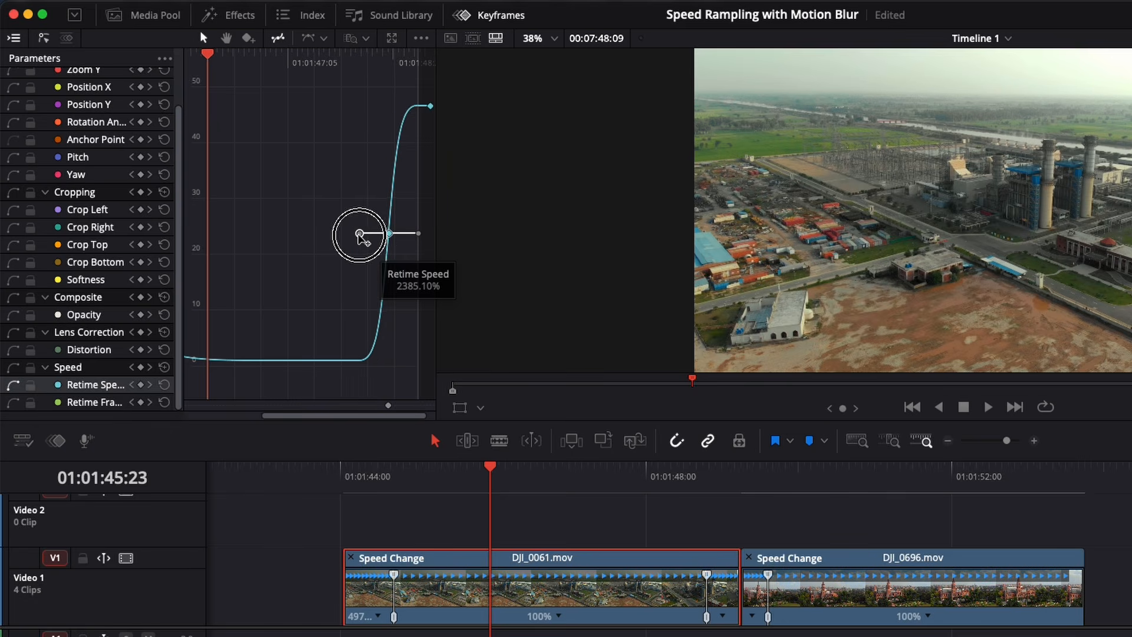
# - Apply Ease In and Out to DJI_0696.mov's speed transition and lengthen its handles for a smoother Retime Speed curve
pyautogui.click(758, 479)
pyautogui.click(829, 618)
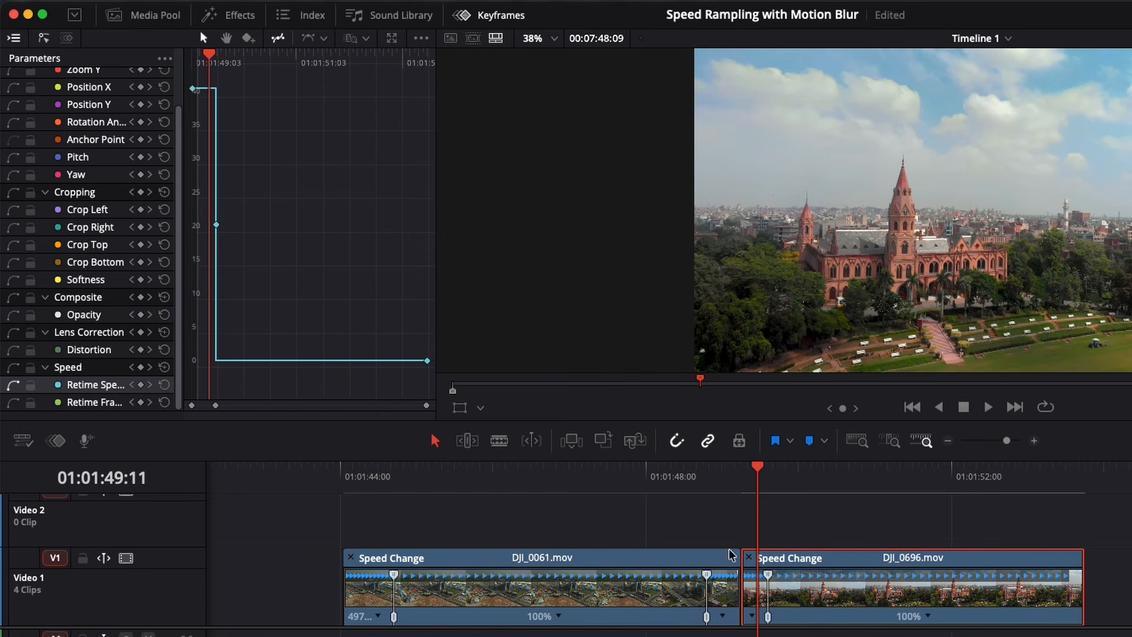
pyautogui.moveTo(262, 208); pyautogui.dragTo(151, 283)
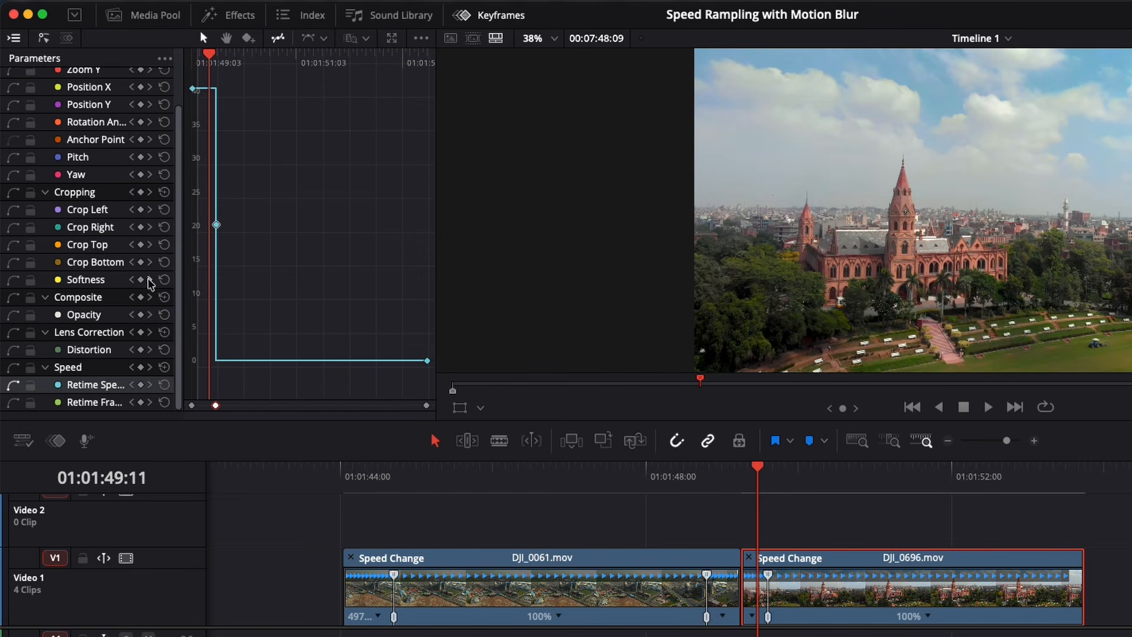
pyautogui.click(324, 40)
pyautogui.click(377, 100)
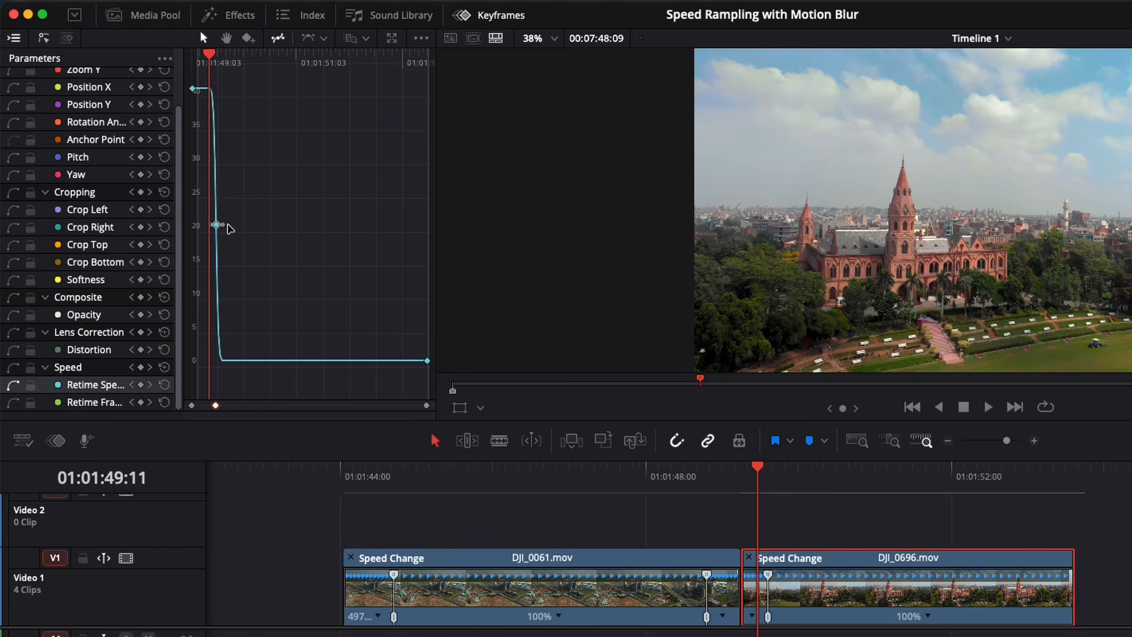
pyautogui.moveTo(223, 225); pyautogui.dragTo(236, 225)
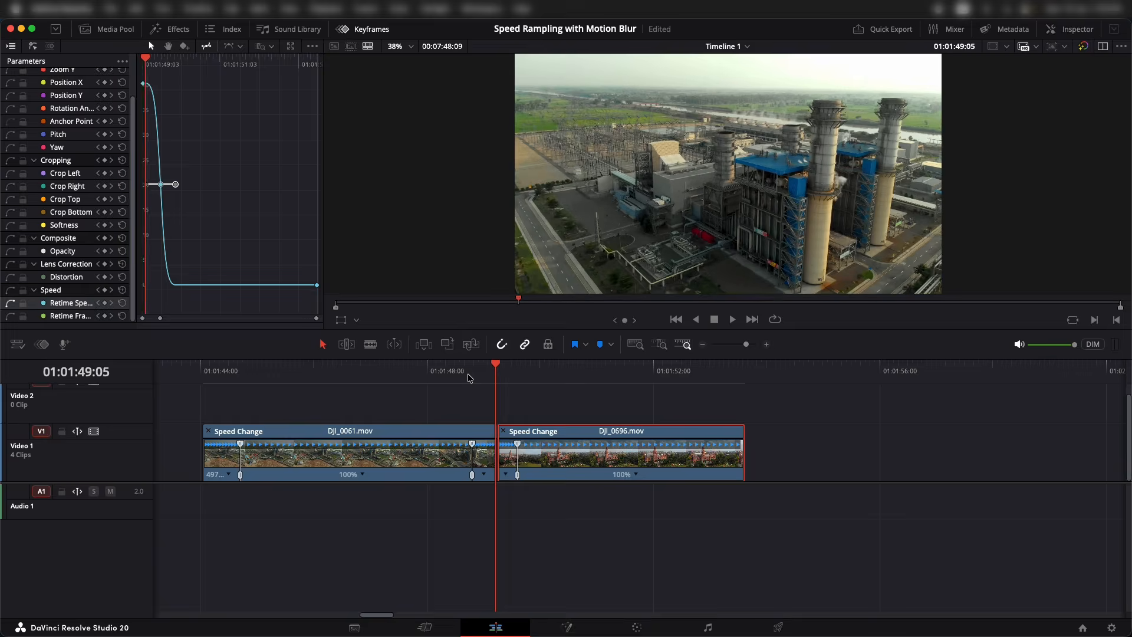
# - Step forward frame by frame across the cut from DJI_0061.mov to DJI_0696.mov to check the transition
pyautogui.press('Right')
pyautogui.press('Right')
pyautogui.press('Right')
pyautogui.press('Right')
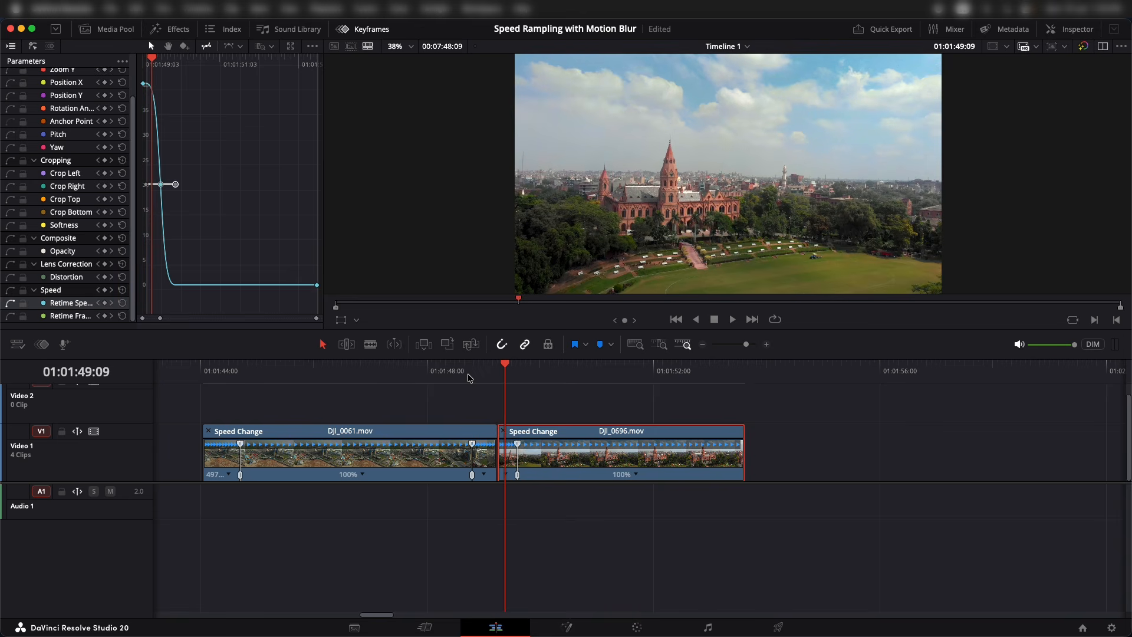
# - Go to the DJI_0053.mov clip, show its retime controls and scrub through its footage to find where the ramp belongs
pyautogui.scroll(-2, 635, 422)
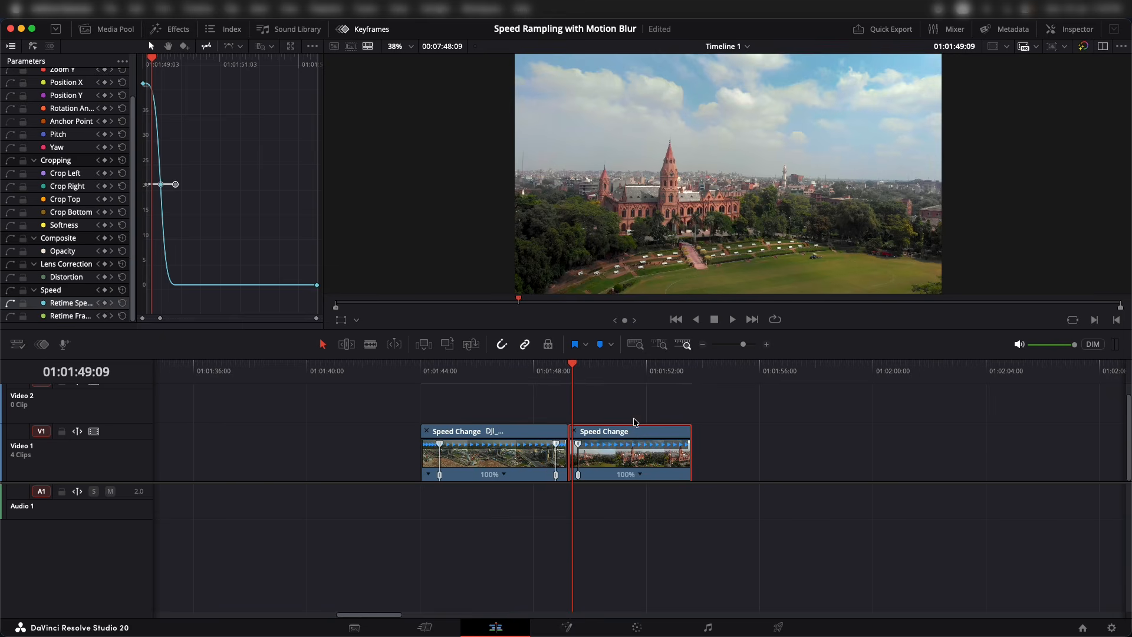
pyautogui.click(172, 195)
pyautogui.scroll(-5, 765, 449)
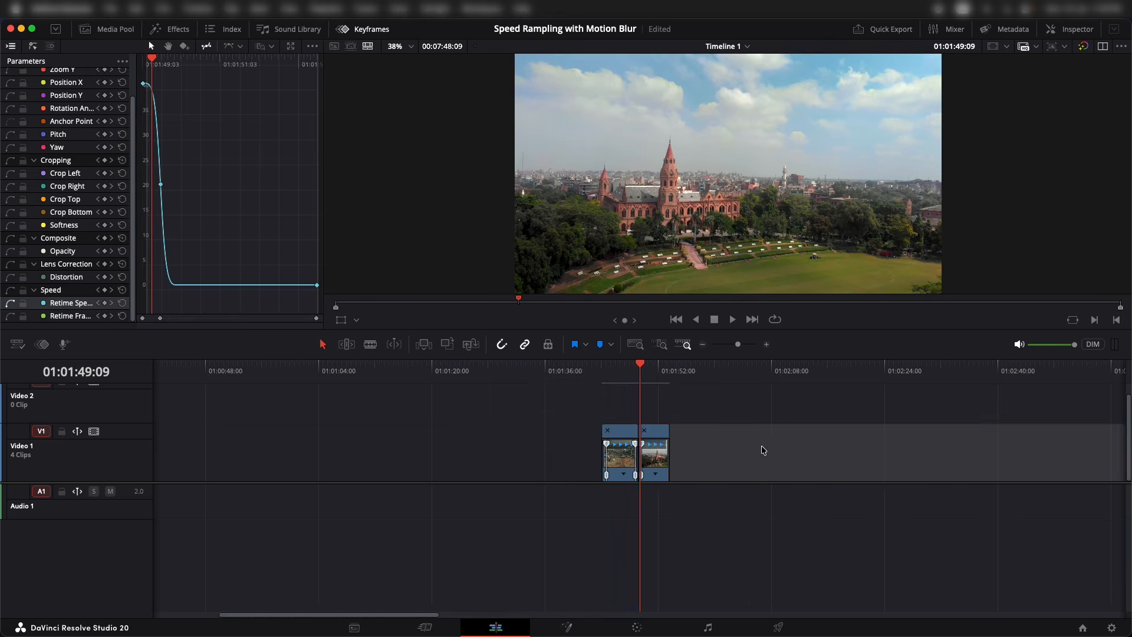
pyautogui.hscroll(5, 757, 446)
pyautogui.click(806, 370)
pyautogui.scroll(2, 835, 415)
pyautogui.scroll(3, 831, 413)
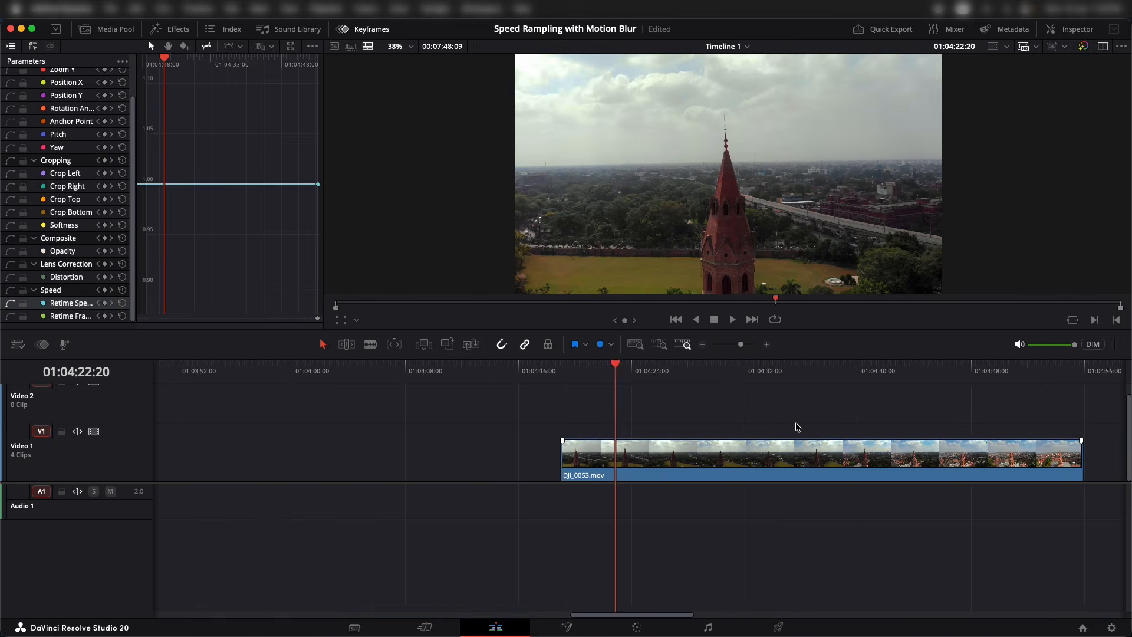
pyautogui.hscroll(4, 795, 424)
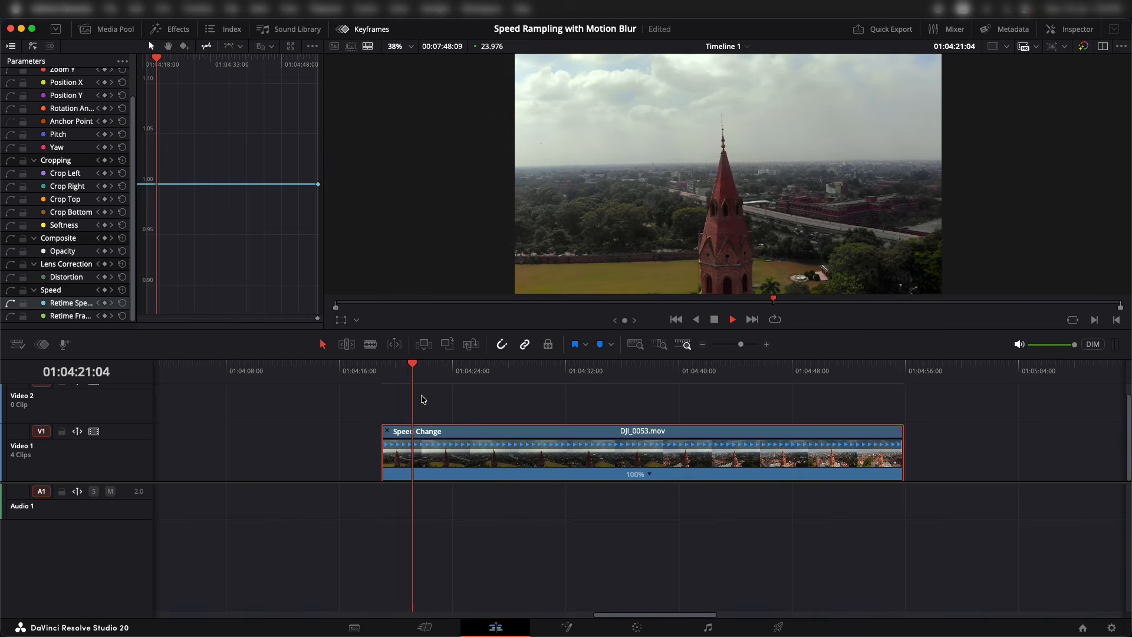
pyautogui.moveTo(416, 377); pyautogui.dragTo(850, 401)
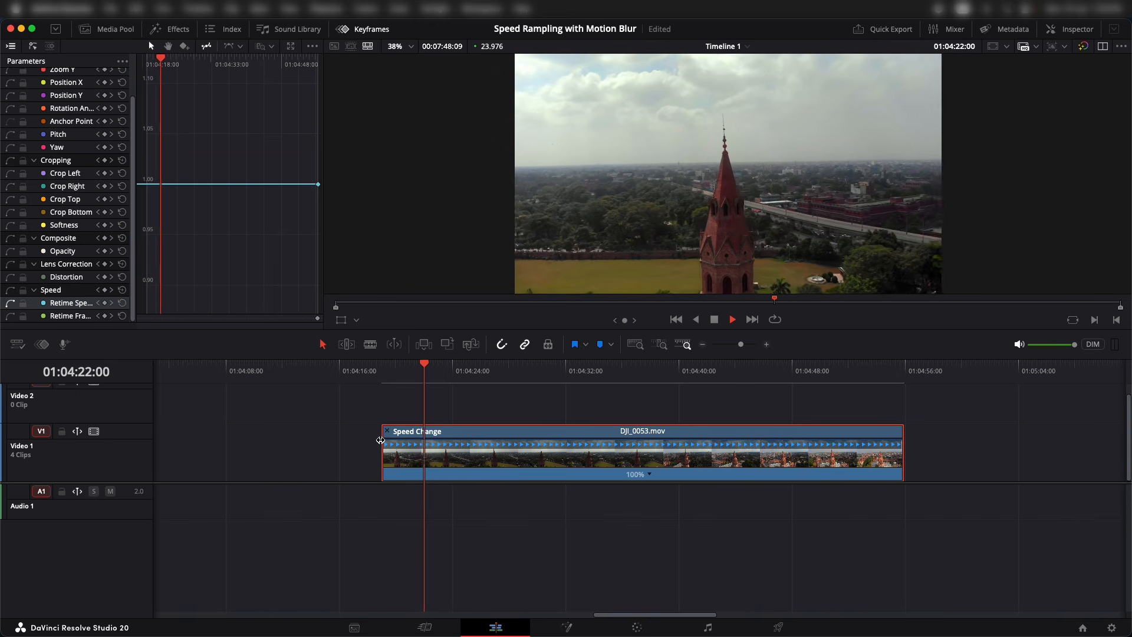
# - Stop playback at 01:04:23:02 and add a speed point to DJI_0053.mov there
pyautogui.press('space')
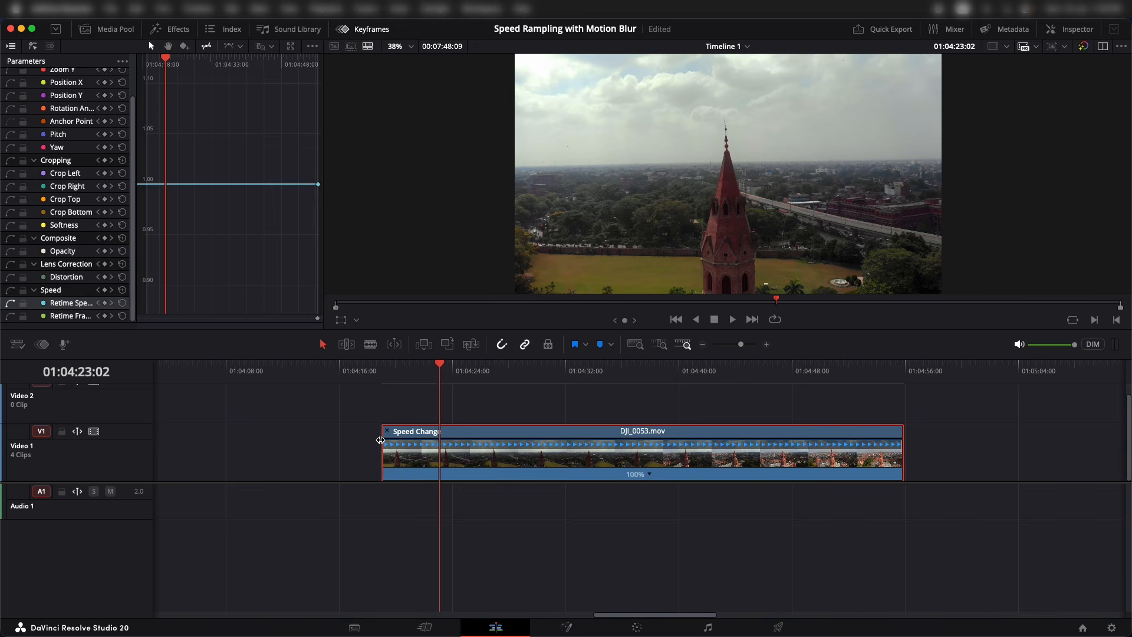
pyautogui.click(648, 476)
pyautogui.click(666, 493)
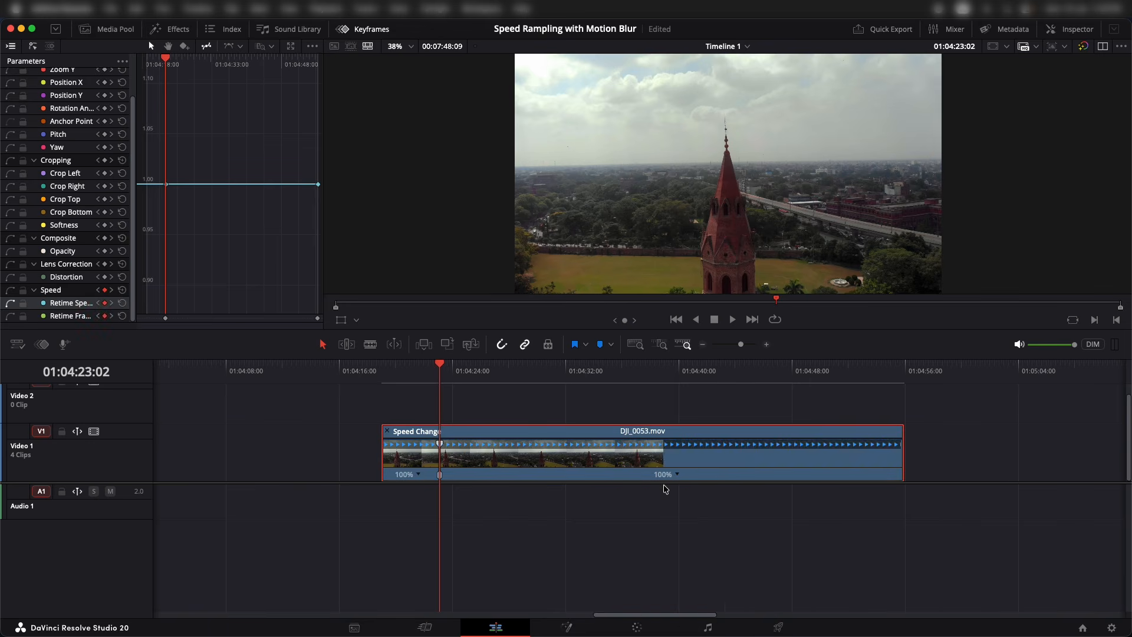
# - Add a second speed point to DJI_0053.mov at 01:04:48:08
pyautogui.moveTo(436, 373); pyautogui.dragTo(798, 404)
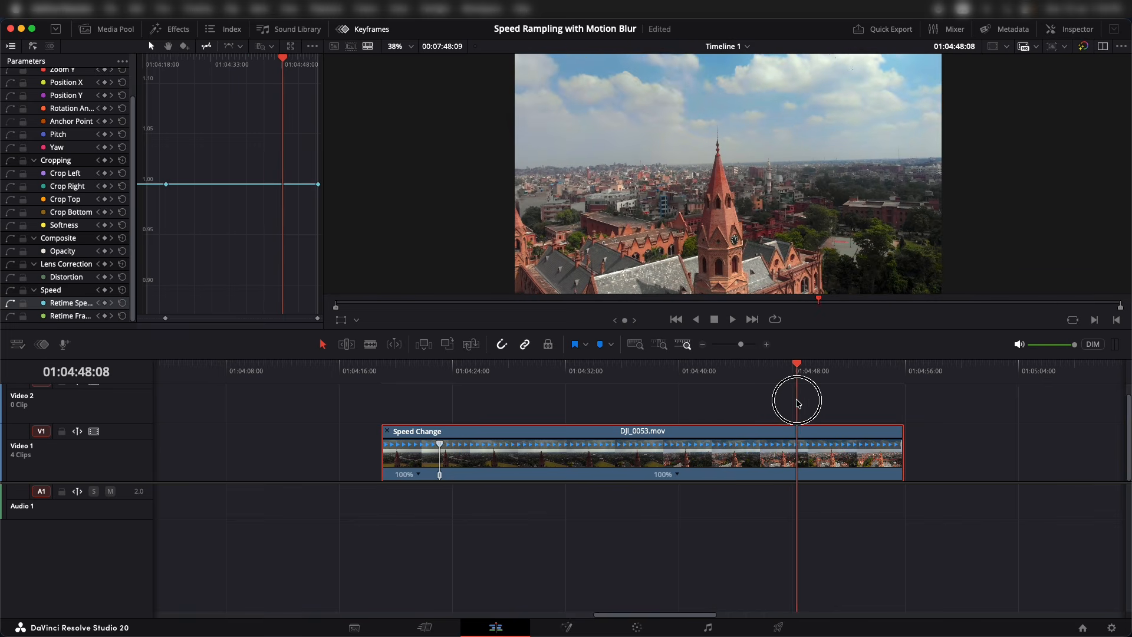
pyautogui.click(677, 475)
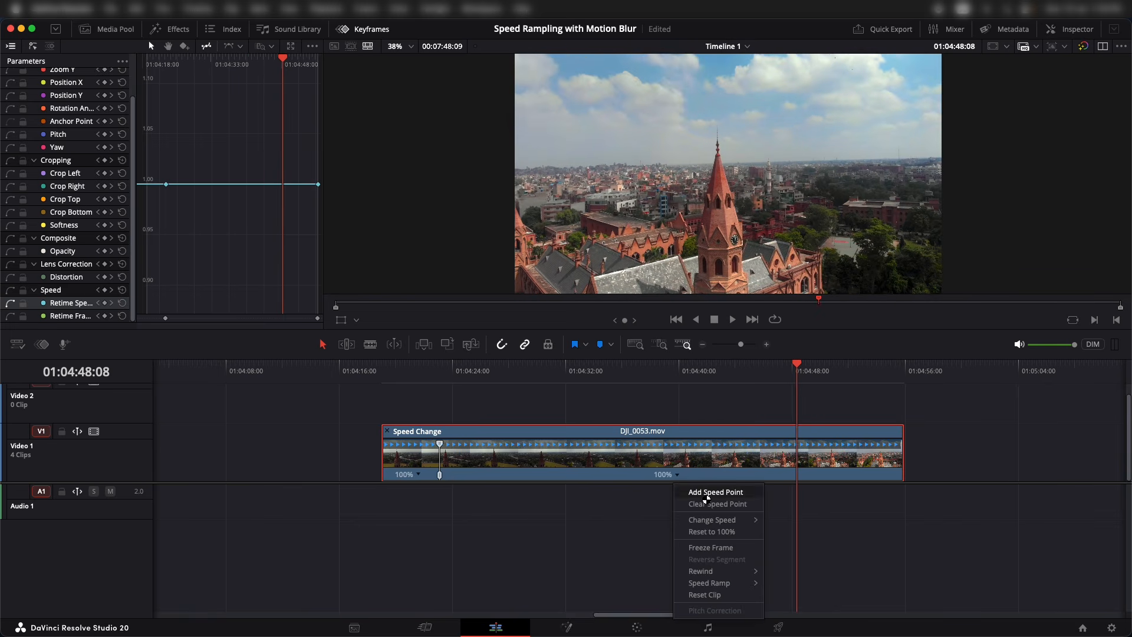
pyautogui.click(715, 492)
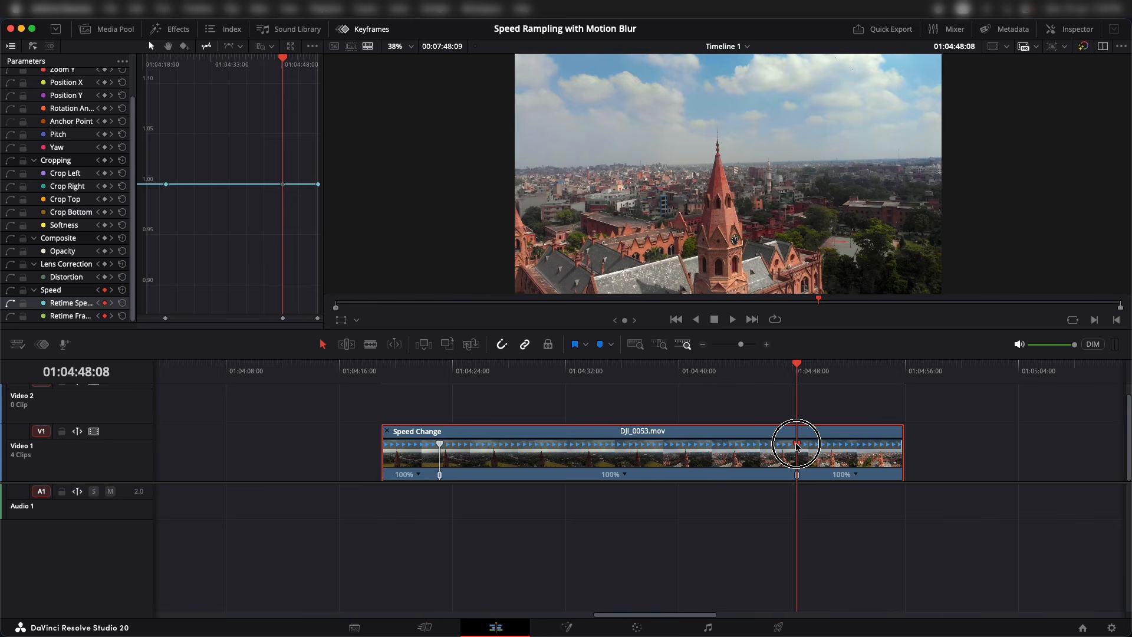
# - Pull DJI_0053.mov's second speed point close to the first so the middle segment runs at 4040%
pyautogui.moveTo(796, 446); pyautogui.dragTo(452, 447)
pyautogui.click(423, 378)
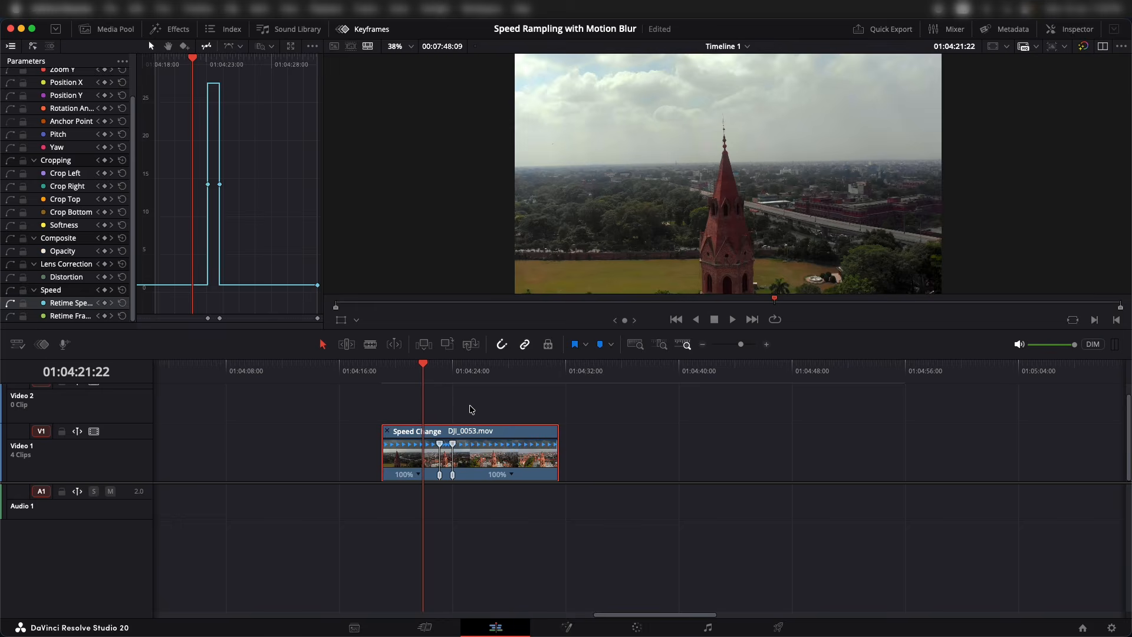
pyautogui.click(470, 406)
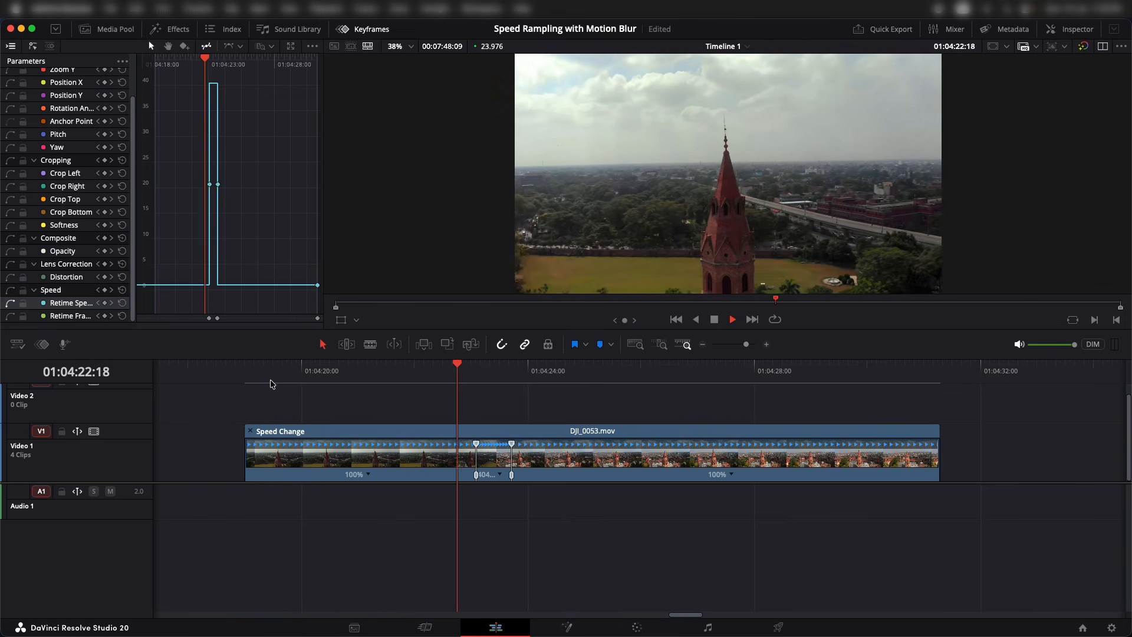
# - Play DJI_0053.mov from just before the fast middle segment to check the speed ramp
pyautogui.press('space')
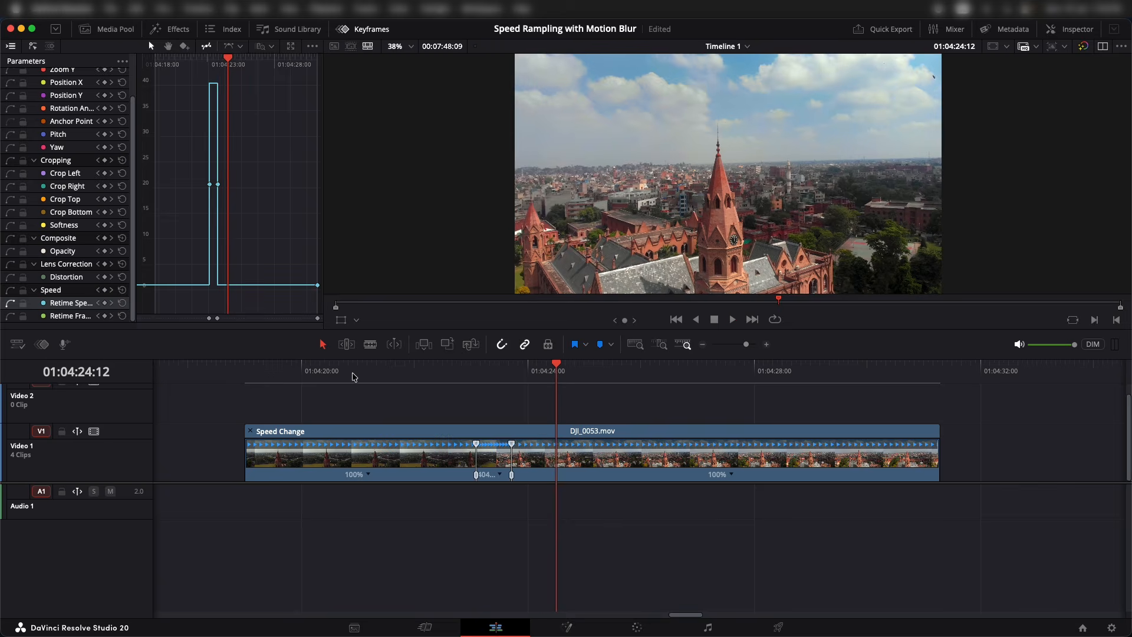
pyautogui.click(451, 372)
pyautogui.press('space')
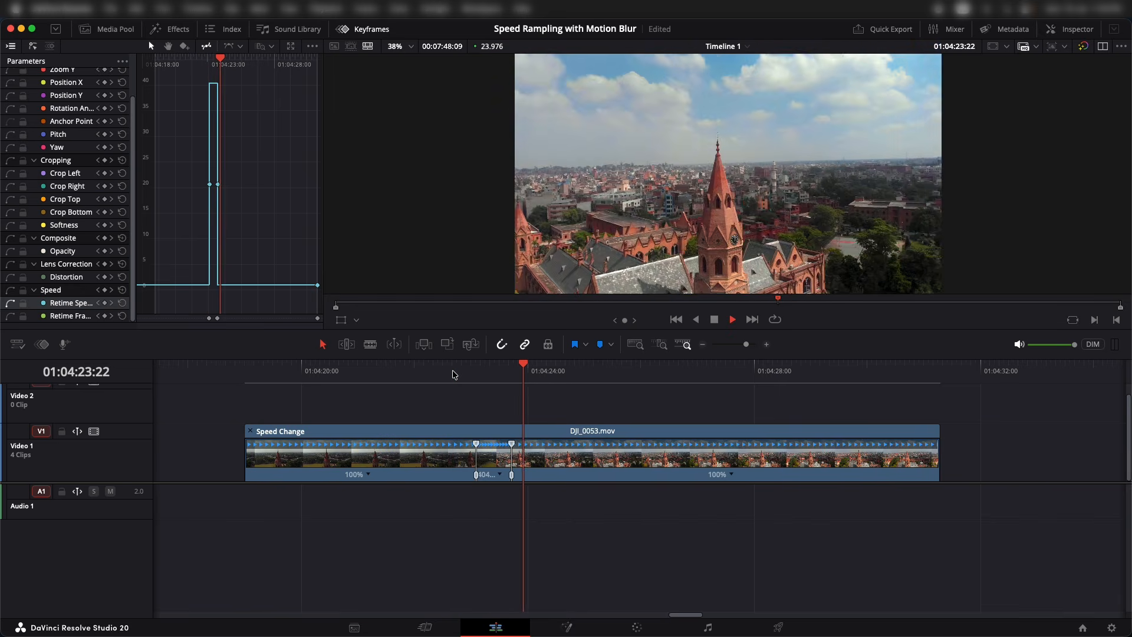
pyautogui.press('space')
# - Select both speed-transition keyframes on DJI_0053.mov's Retime Speed curve
pyautogui.click(227, 175)
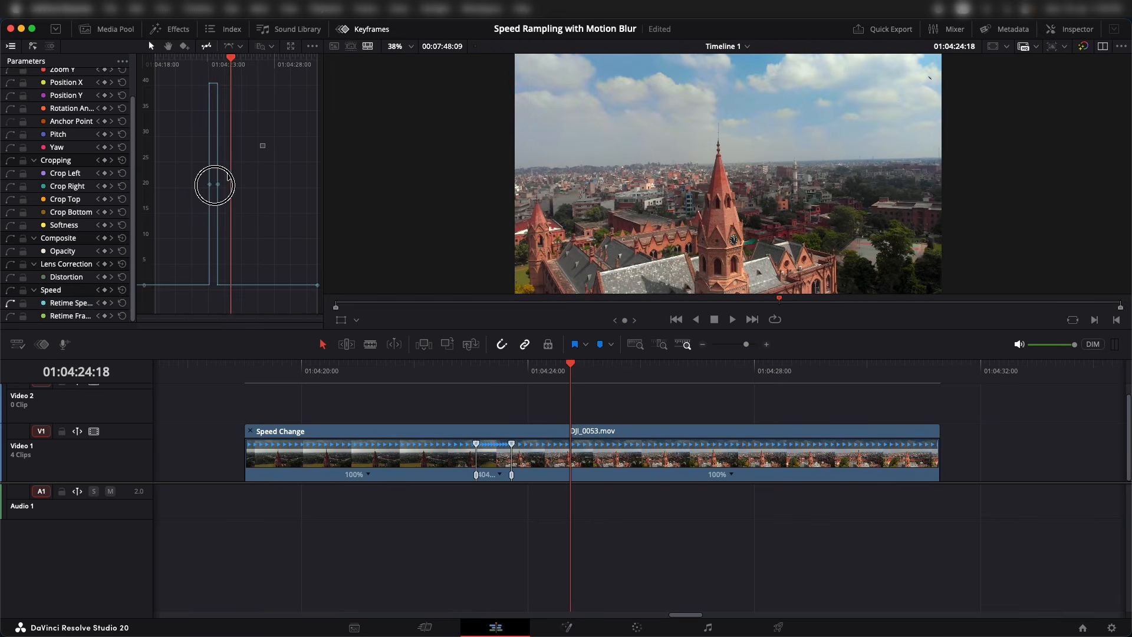
pyautogui.moveTo(265, 144); pyautogui.dragTo(184, 208)
pyautogui.moveTo(260, 145); pyautogui.dragTo(184, 202)
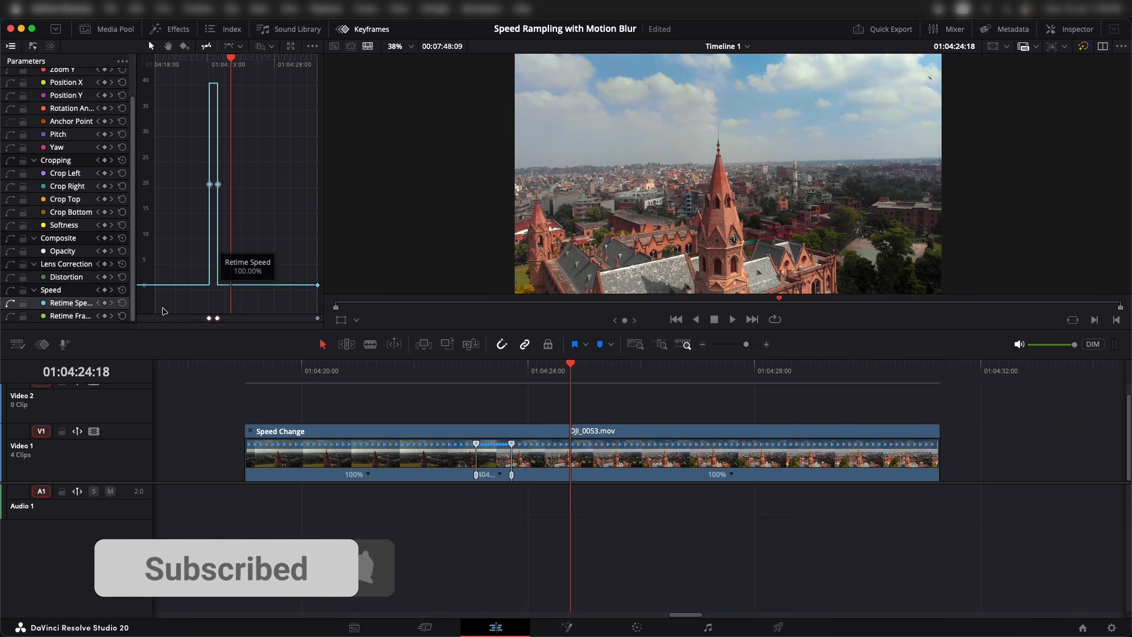
# - Open the keyframe editor below the timeline tracks, switch it to keyframe curves and make it taller
pyautogui.click(41, 345)
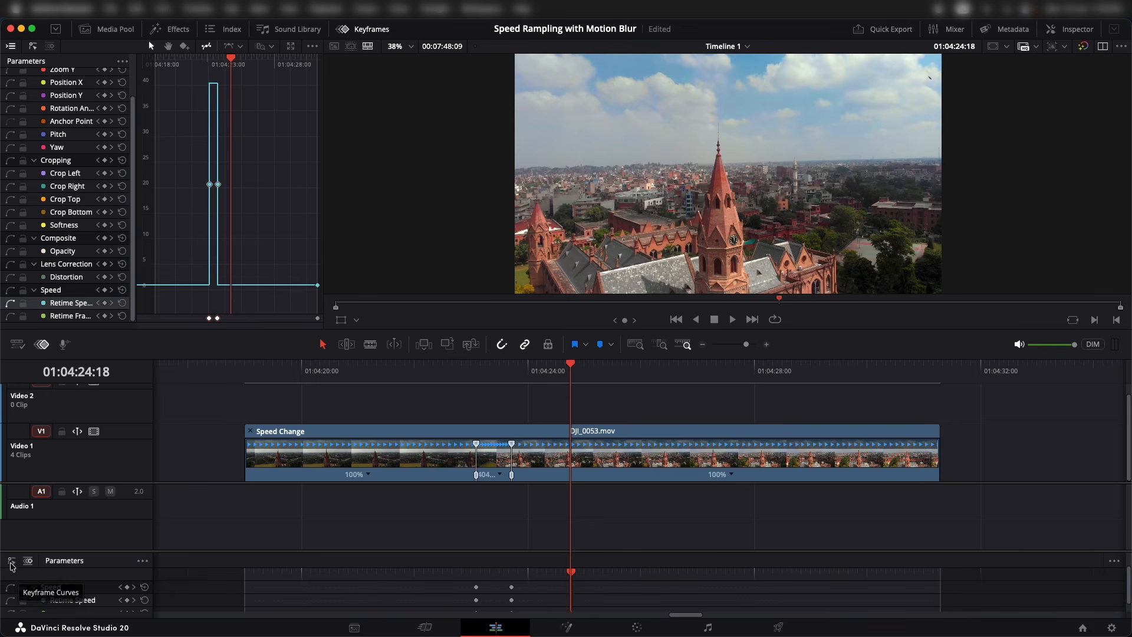
pyautogui.click(11, 561)
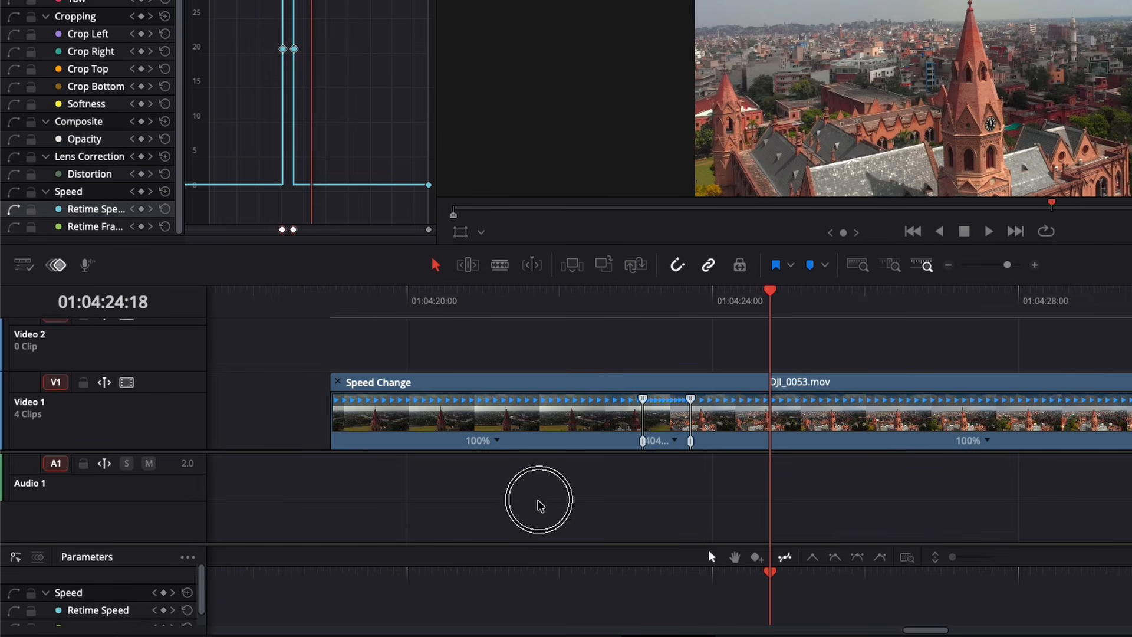
pyautogui.moveTo(533, 542); pyautogui.dragTo(530, 491)
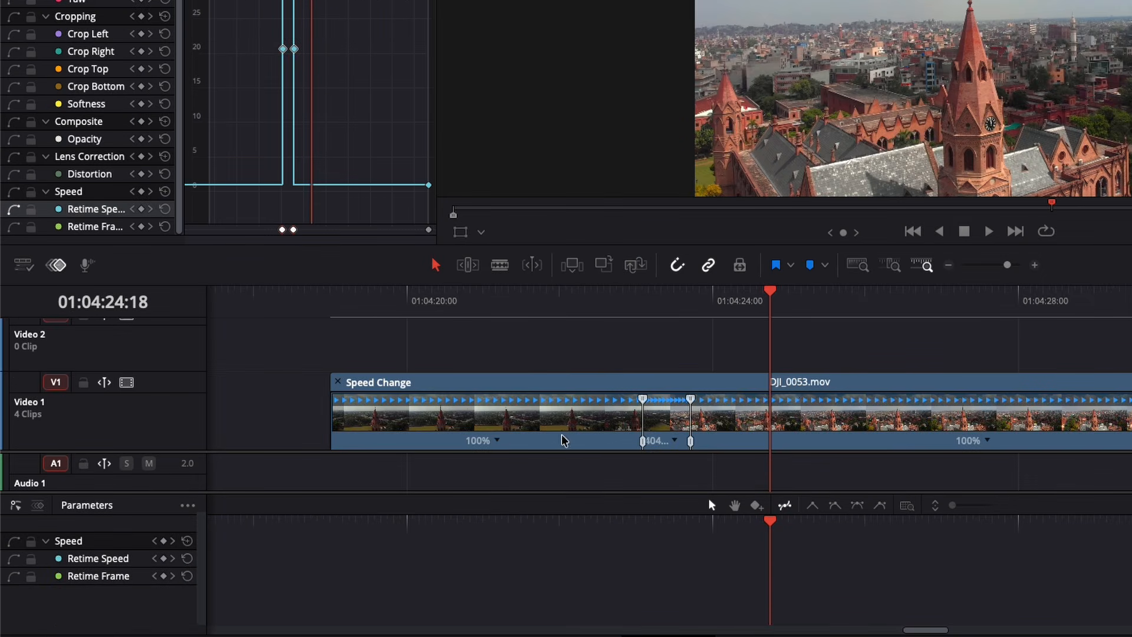
# - Display DJI_0053.mov's Retime Speed curve under the timeline, and enlarge the curve area around the fast segment
pyautogui.click(566, 435)
pyautogui.click(662, 322)
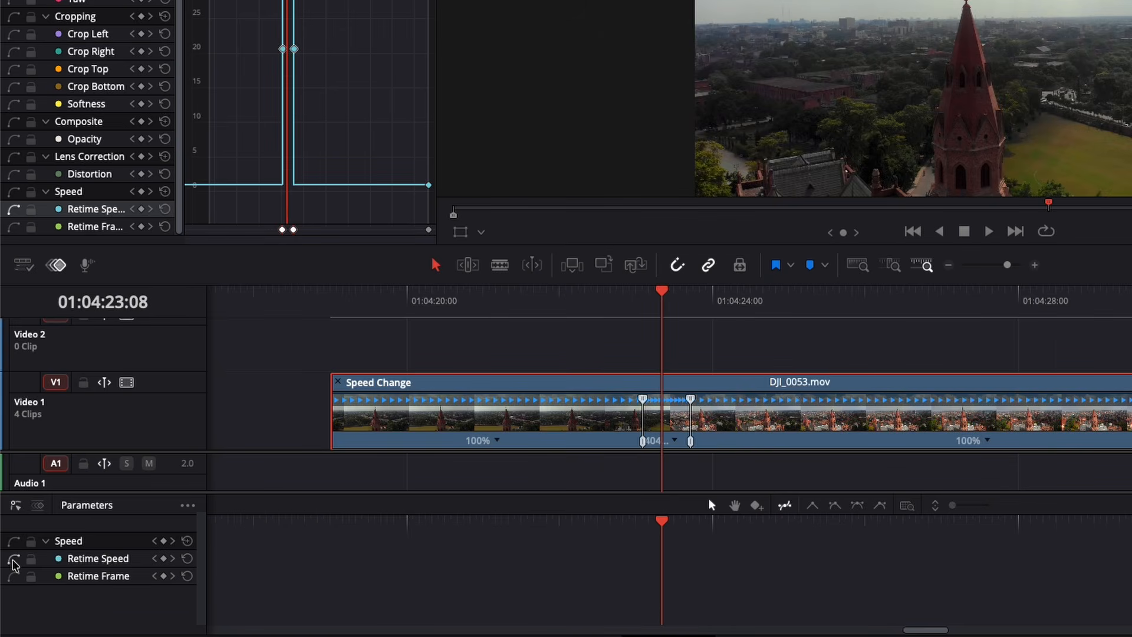
pyautogui.click(12, 560)
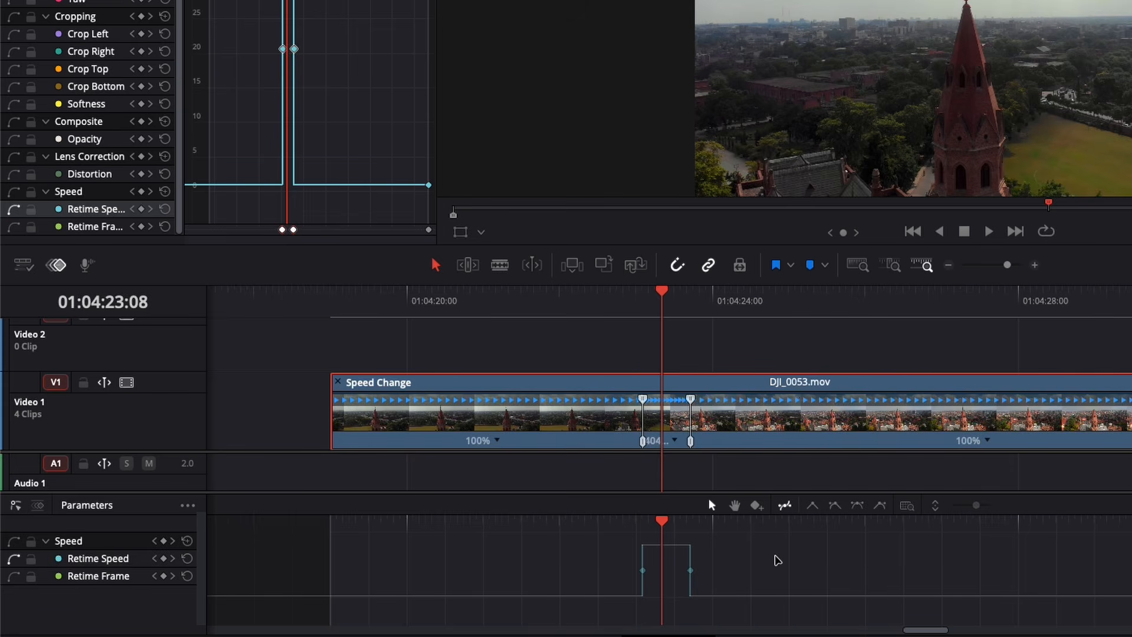
pyautogui.moveTo(776, 555); pyautogui.dragTo(776, 556)
pyautogui.moveTo(776, 556); pyautogui.dragTo(634, 574)
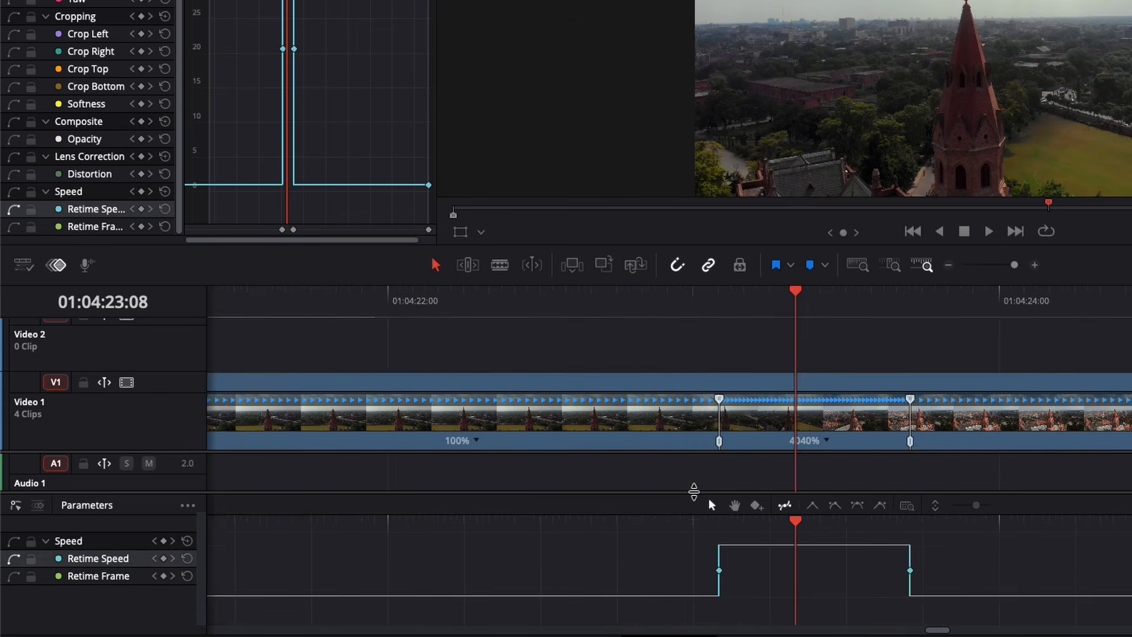
pyautogui.moveTo(693, 492); pyautogui.dragTo(695, 425)
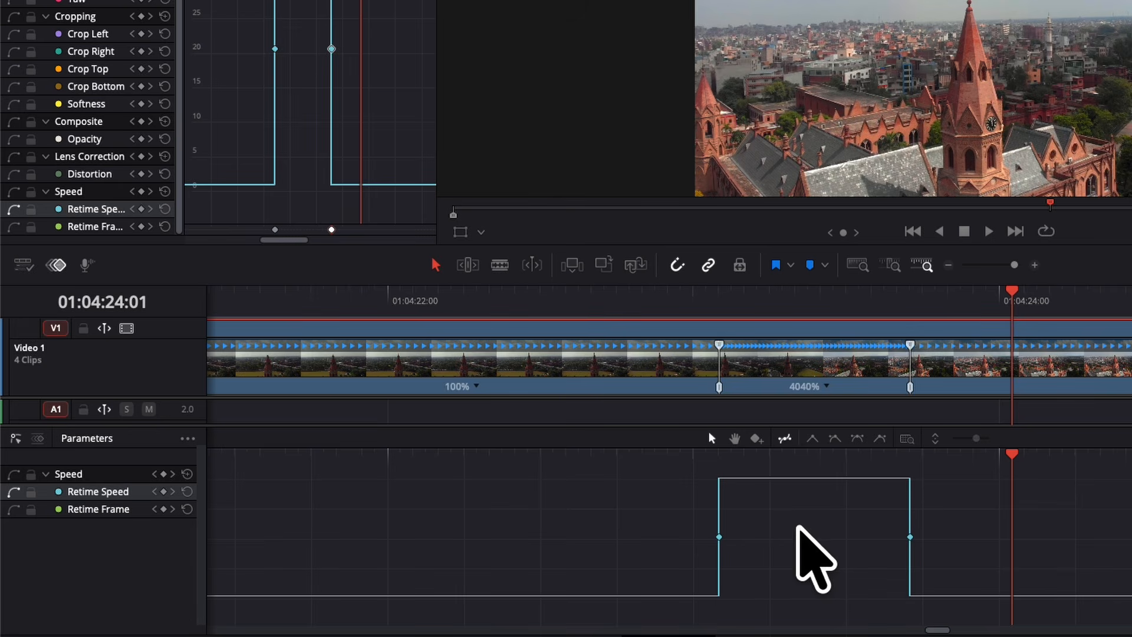
# - Select both Retime Speed keyframes around DJI_0053.mov's 4040% segment and apply Ease In and Out
pyautogui.moveTo(794, 491)
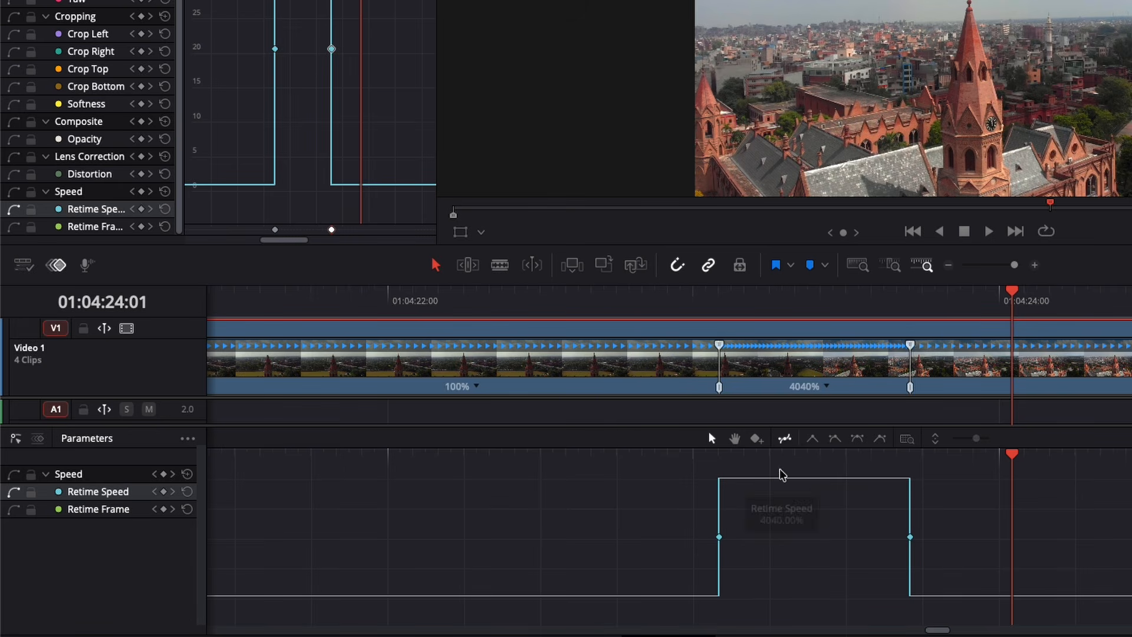
pyautogui.moveTo(962, 514); pyautogui.dragTo(668, 557)
pyautogui.click(858, 440)
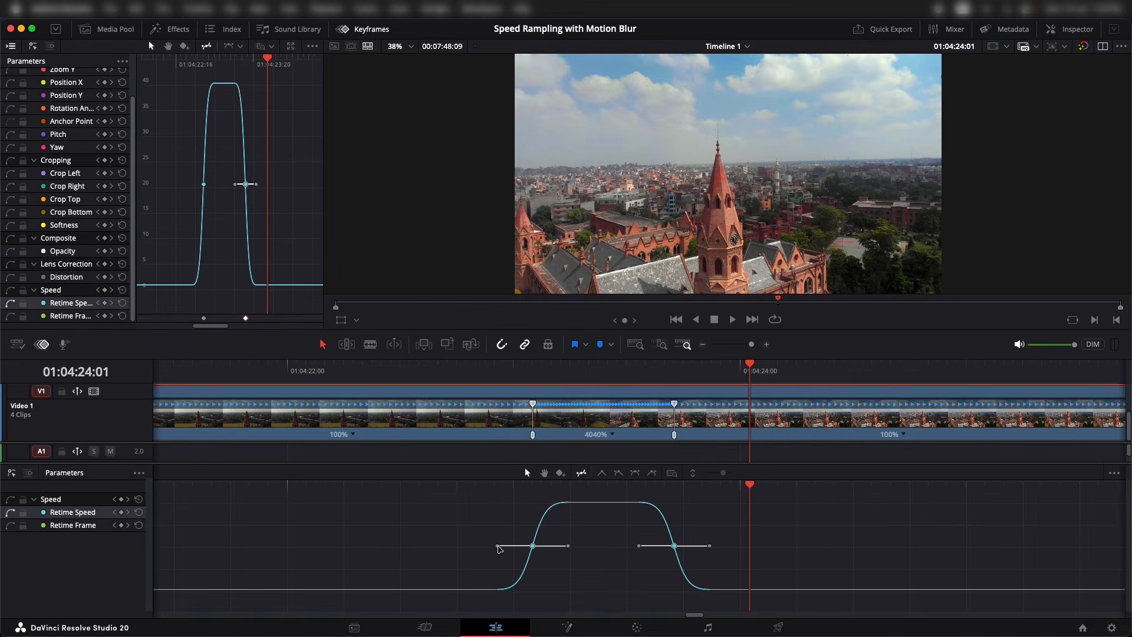
# - Stretch the outer handles of both Retime Speed keyframes around DJI_0053.mov's 4040% segment away from it, softening both ramps
pyautogui.moveTo(497, 546); pyautogui.dragTo(356, 524)
pyautogui.click(674, 545)
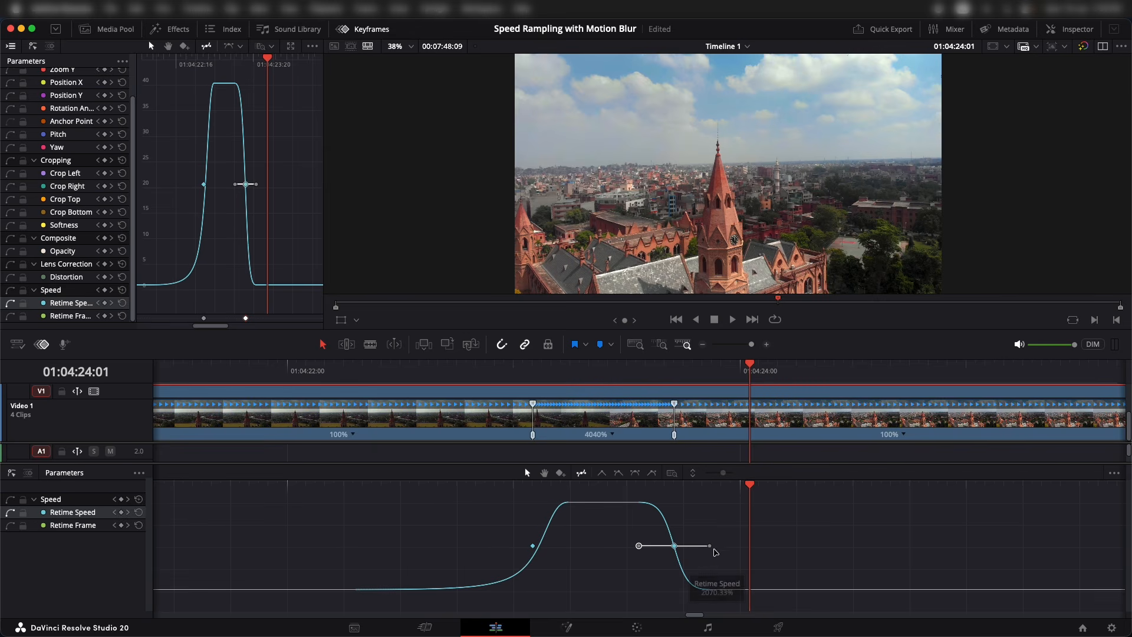
pyautogui.moveTo(710, 546); pyautogui.dragTo(960, 548)
pyautogui.click(500, 525)
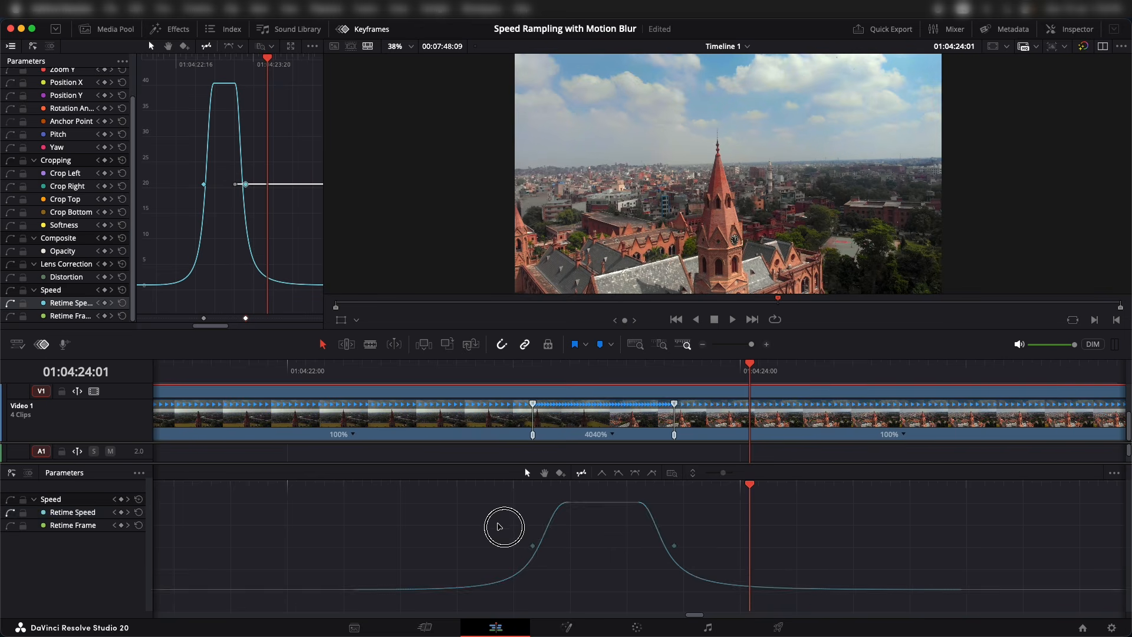
pyautogui.click(532, 545)
pyautogui.moveTo(356, 545); pyautogui.dragTo(325, 545)
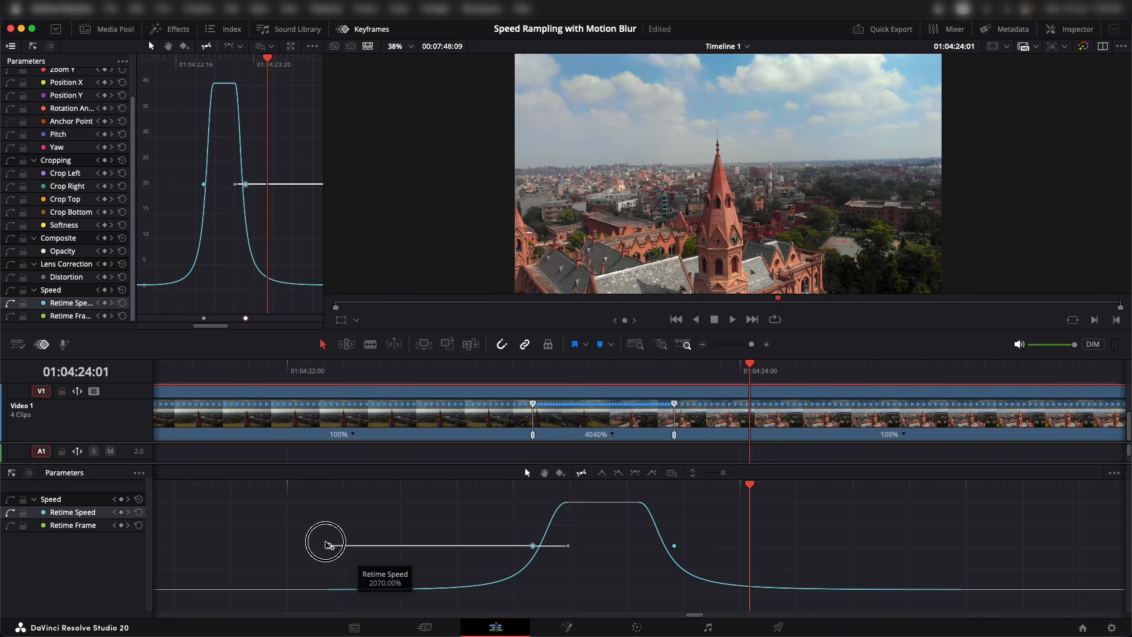
pyautogui.click(741, 486)
pyautogui.moveTo(740, 487); pyautogui.dragTo(411, 502)
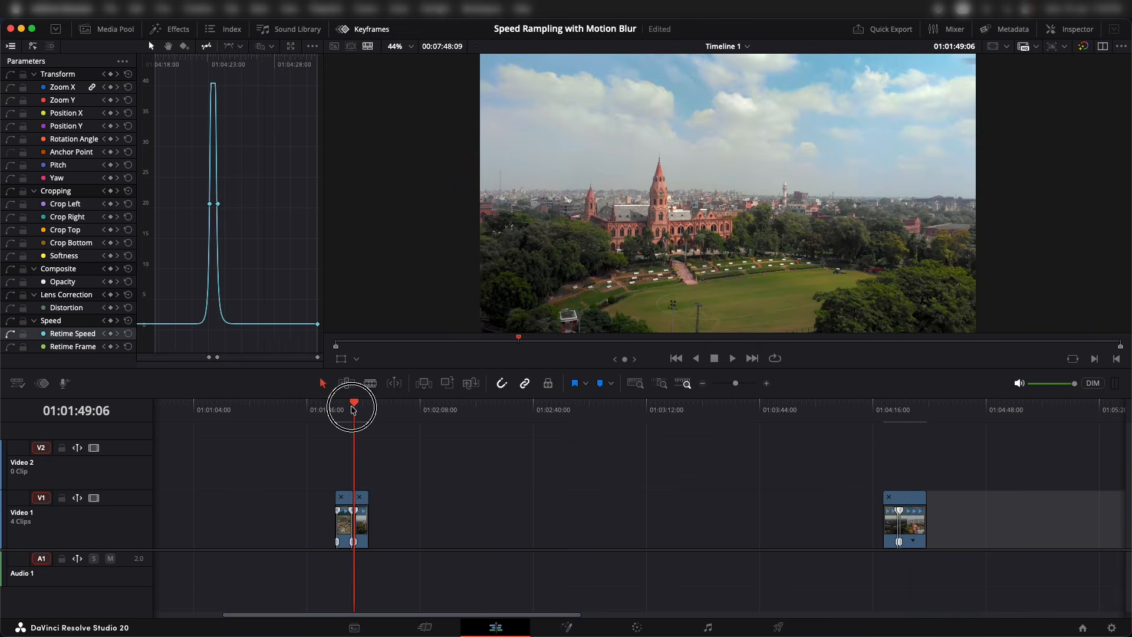
# - Add an Adjustment Clip on Video 2 over the cut between DJI_0061.mov and DJI_0696.mov, starting just before DJI_0061.mov's last speed point
pyautogui.press('super+equal')
pyautogui.press('super+equal')
pyautogui.press('super+equal')
pyautogui.press('super+equal')
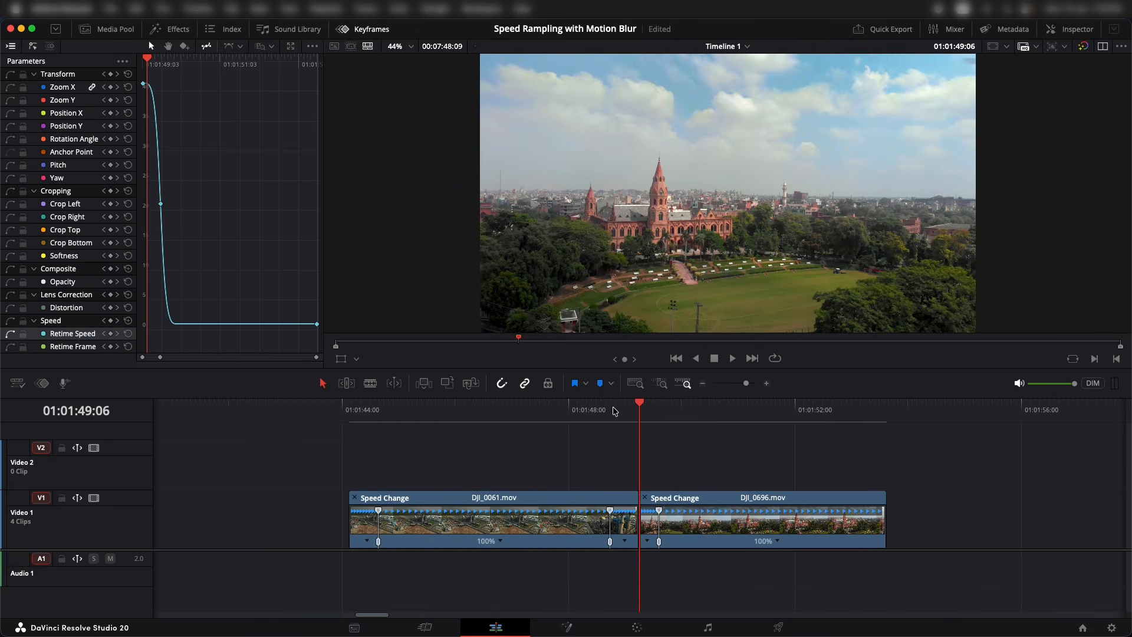
pyautogui.click(616, 408)
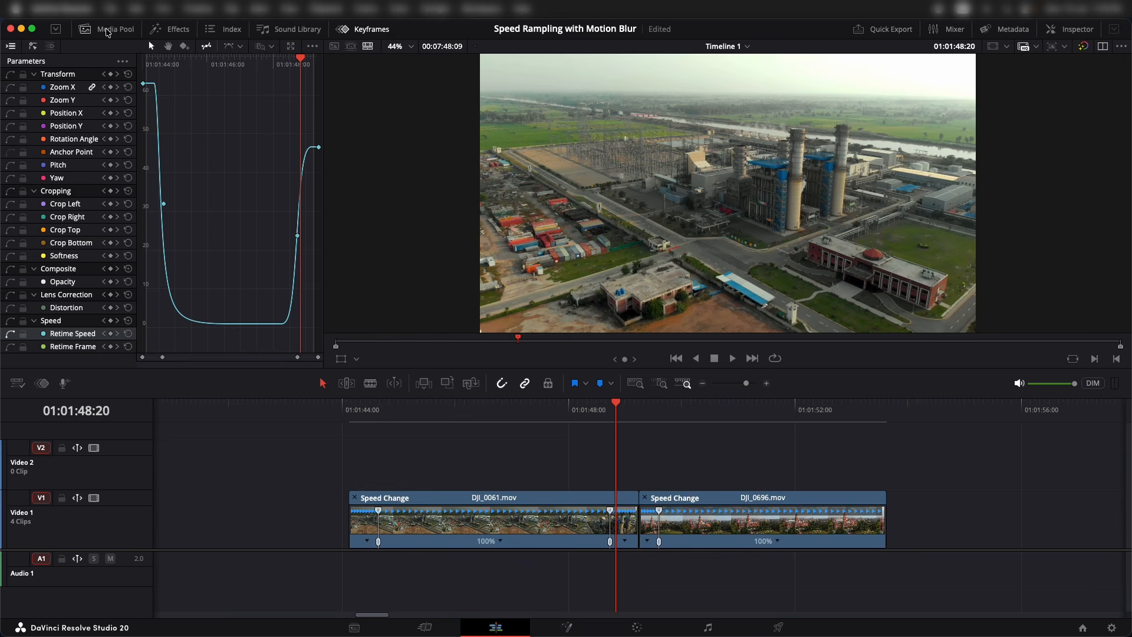
pyautogui.click(174, 30)
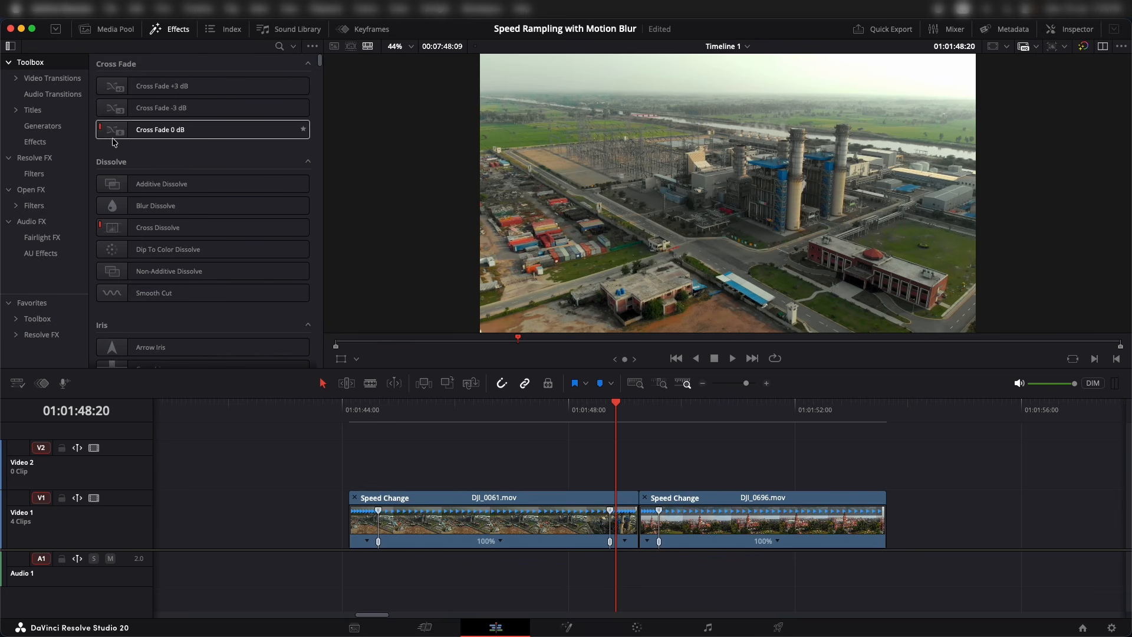
pyautogui.click(33, 141)
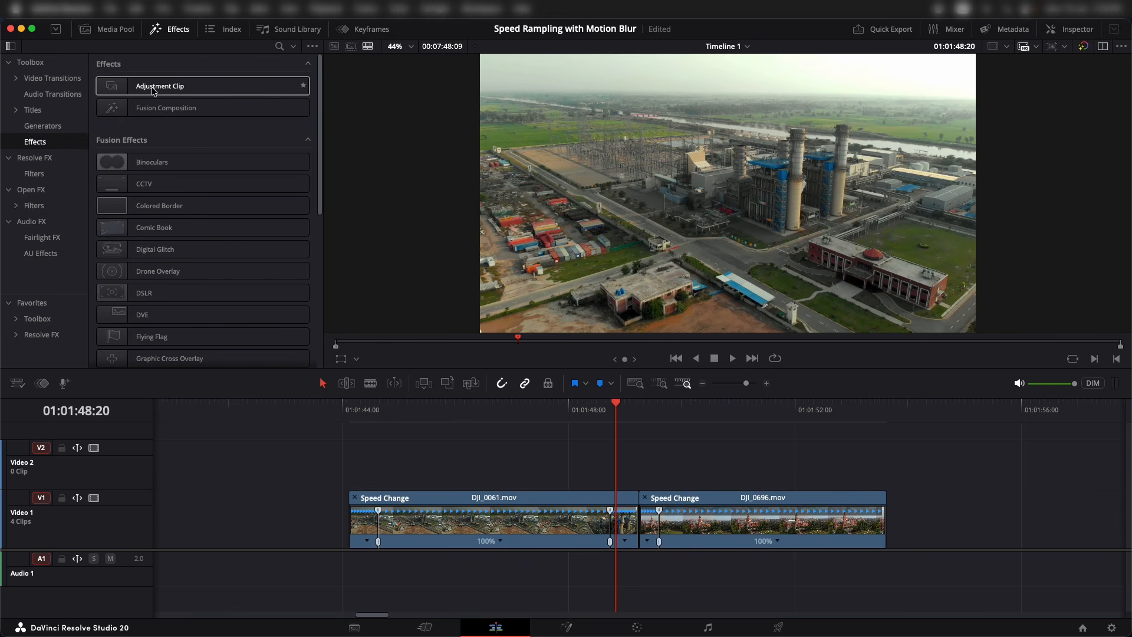
pyautogui.moveTo(152, 89); pyautogui.dragTo(601, 471)
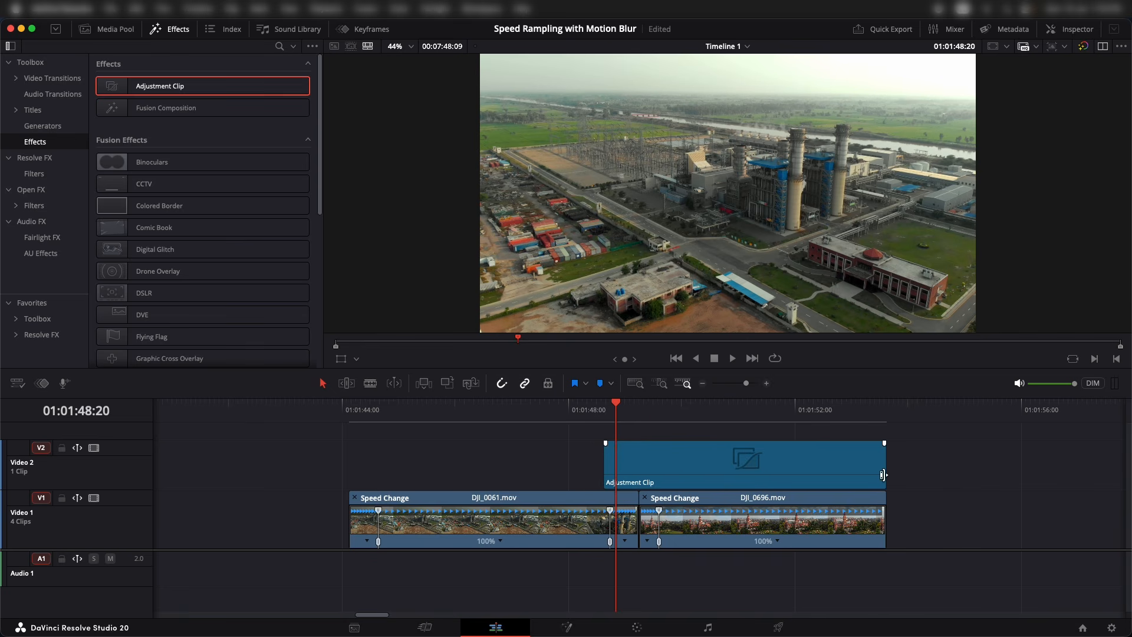
# - Trim both ends of the adjustment clip so it extends just beyond the 4670% and 4136% fast segments around the cut
pyautogui.moveTo(885, 471); pyautogui.dragTo(663, 472)
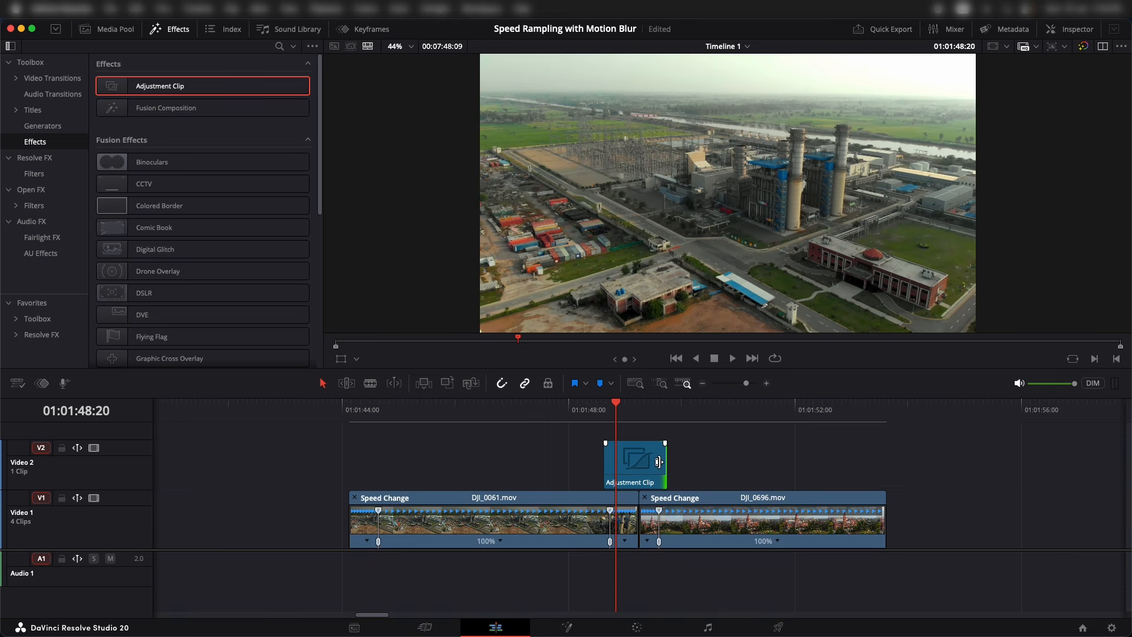
pyautogui.scroll(4, 611, 471)
pyautogui.moveTo(843, 475); pyautogui.dragTo(842, 471)
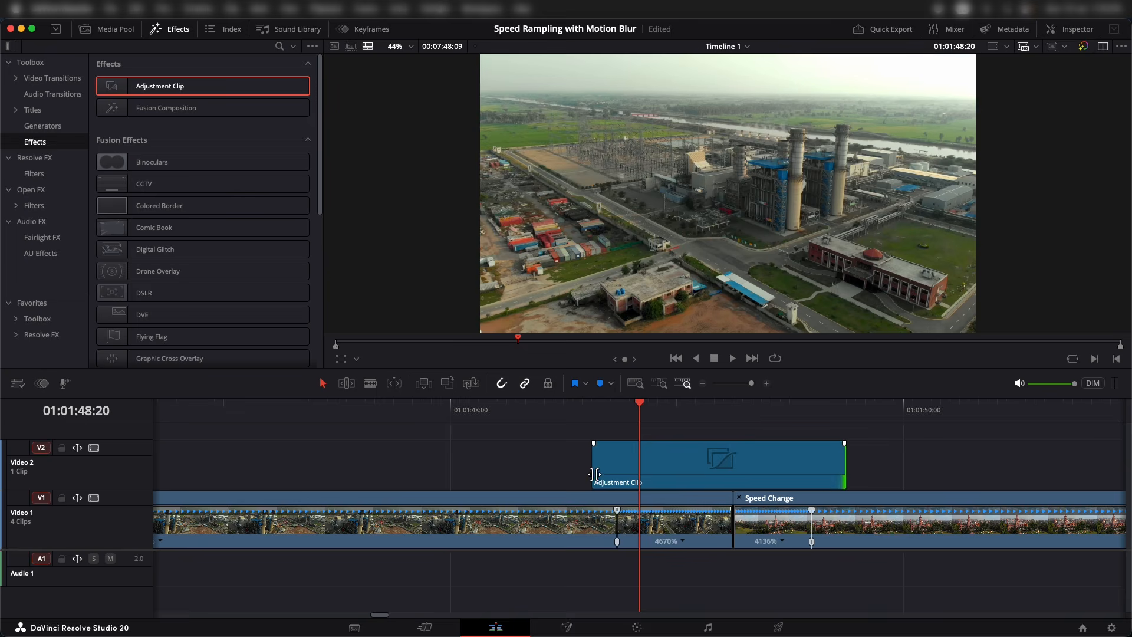
pyautogui.moveTo(592, 472); pyautogui.dragTo(583, 470)
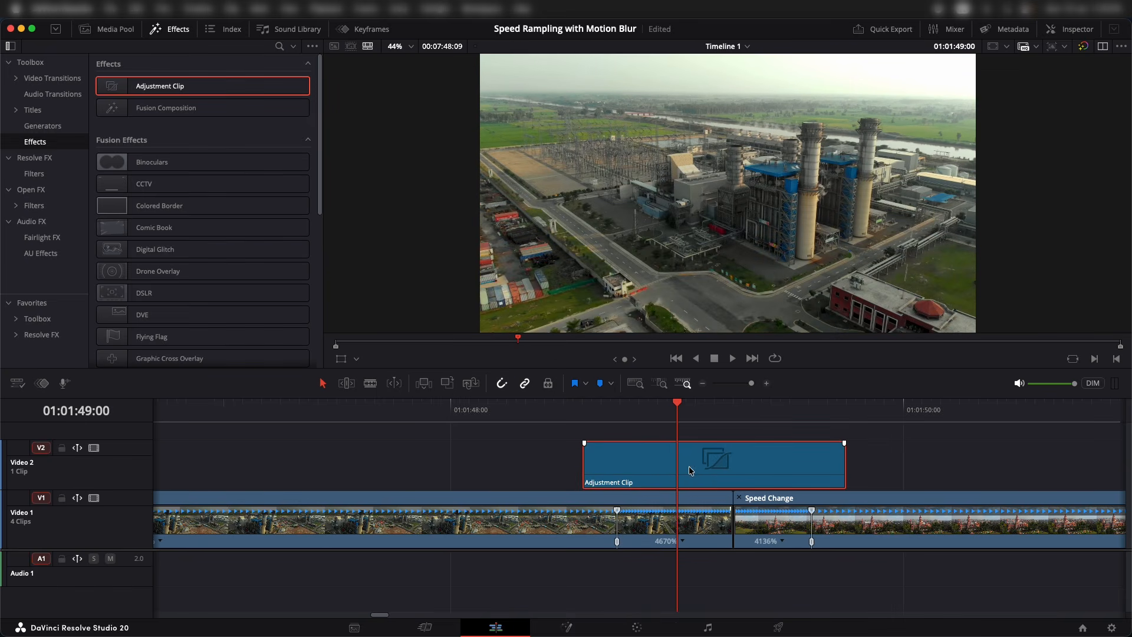
# - Open the adjustment clip in Fusion, use a single viewer and reposition the MediaIn1 and MediaOut1 nodes
pyautogui.click(571, 628)
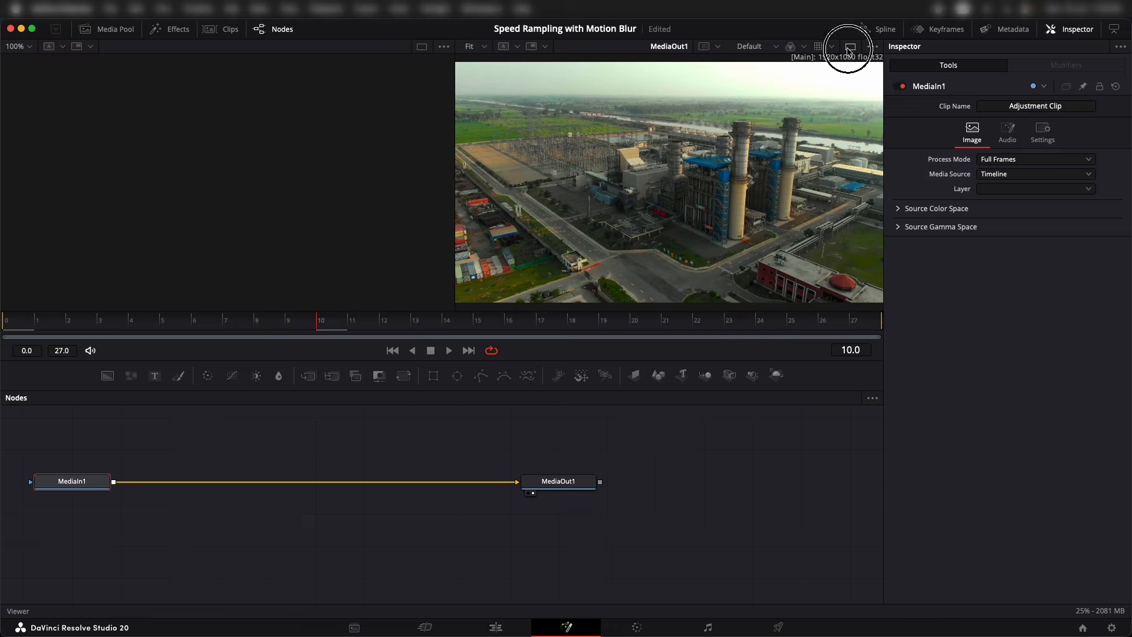
pyautogui.moveTo(88, 488); pyautogui.dragTo(177, 488)
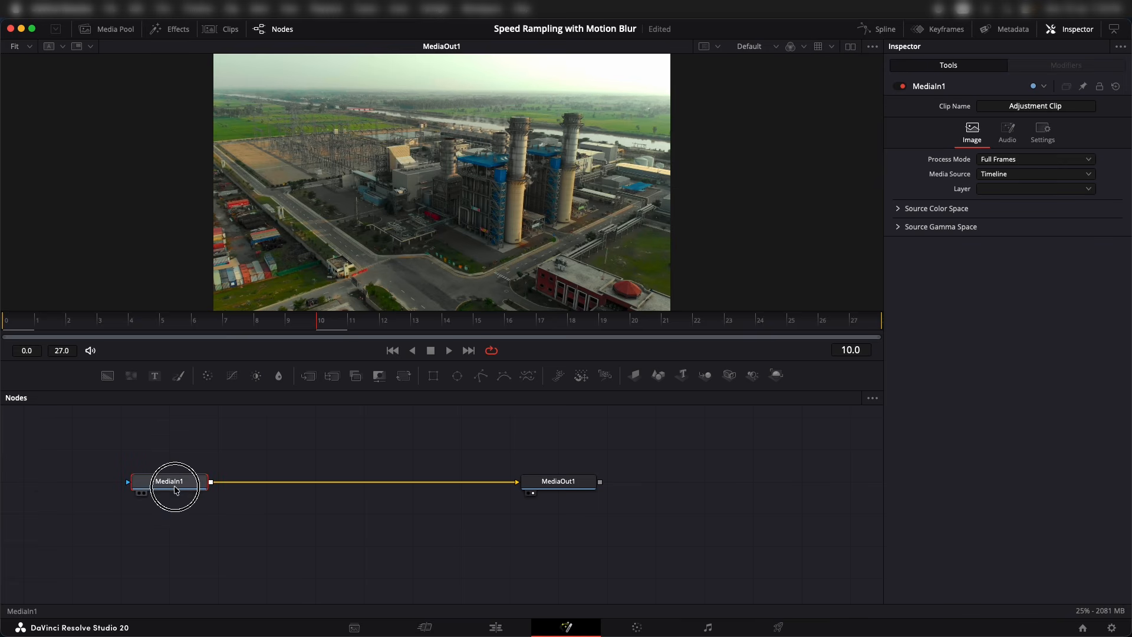
pyautogui.moveTo(563, 490); pyautogui.dragTo(612, 489)
# - Insert an Optical Flow node directly after MediaIn1
pyautogui.click(159, 483)
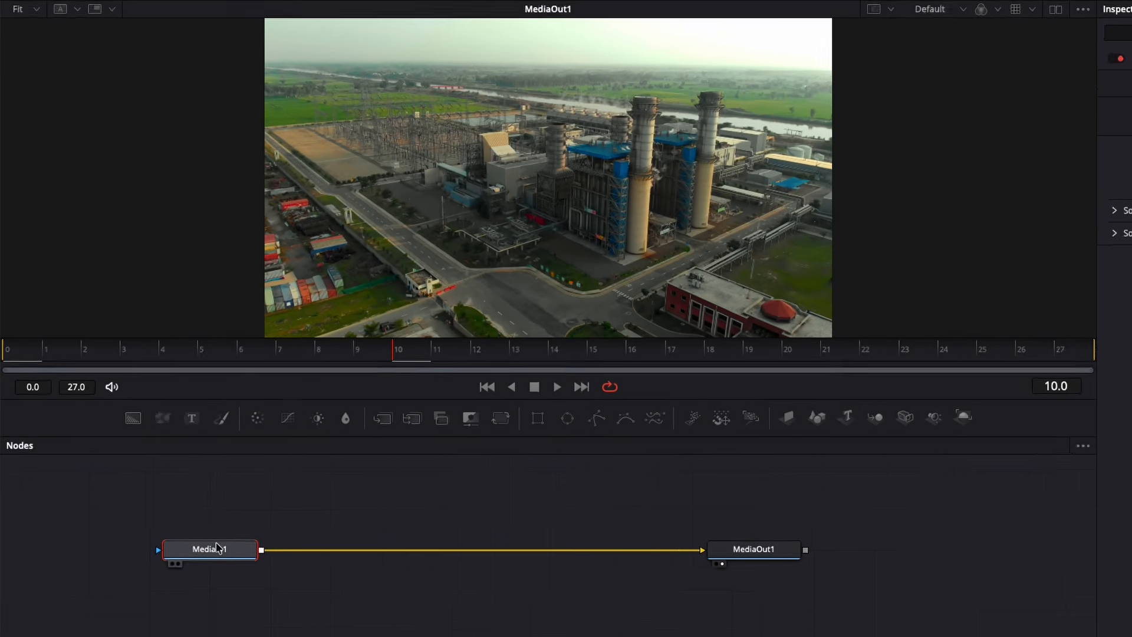
pyautogui.hotkey('shift', 'space')
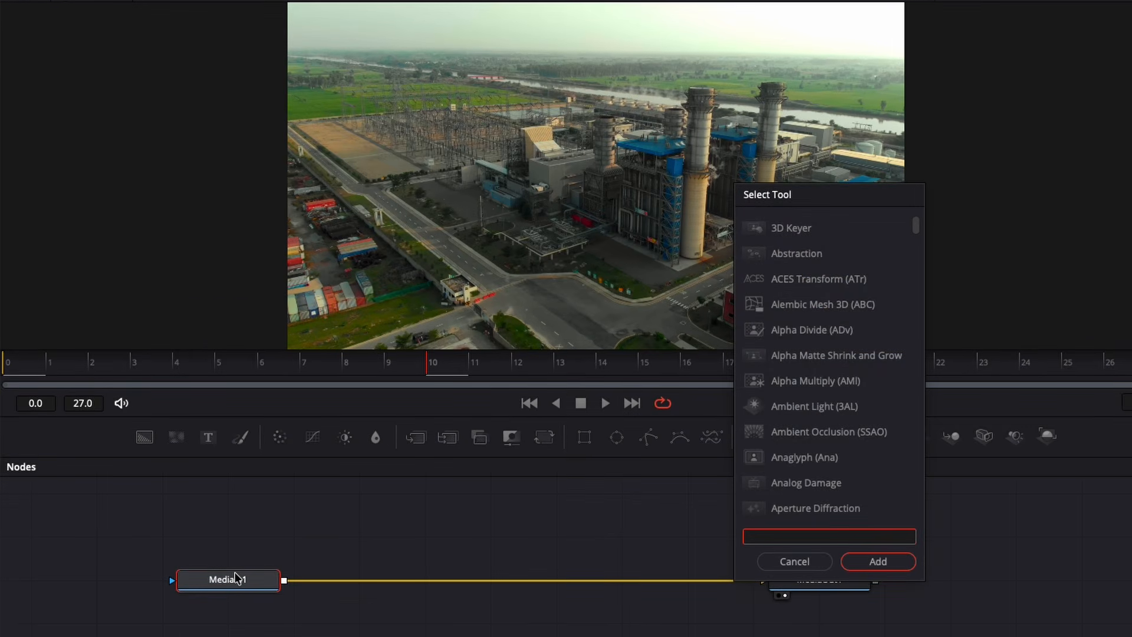
pyautogui.write('optica')
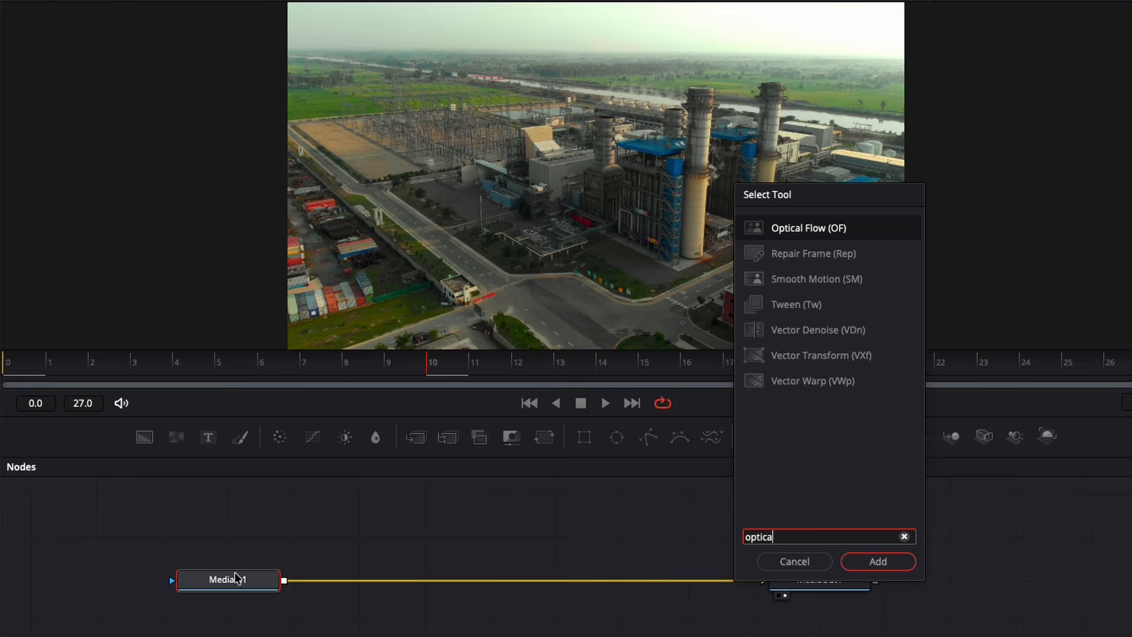
pyautogui.click(878, 562)
pyautogui.click(409, 586)
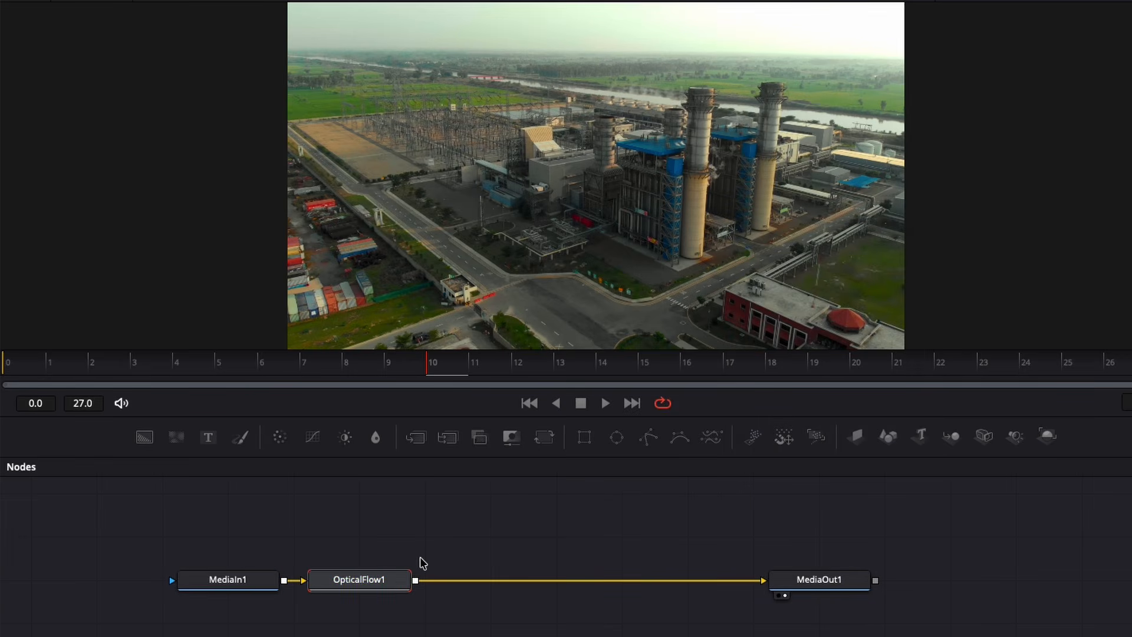
# - Insert a Vector Motion Blur node after OpticalFlow1, and review the settings of both nodes
pyautogui.hotkey('shift', 'space')
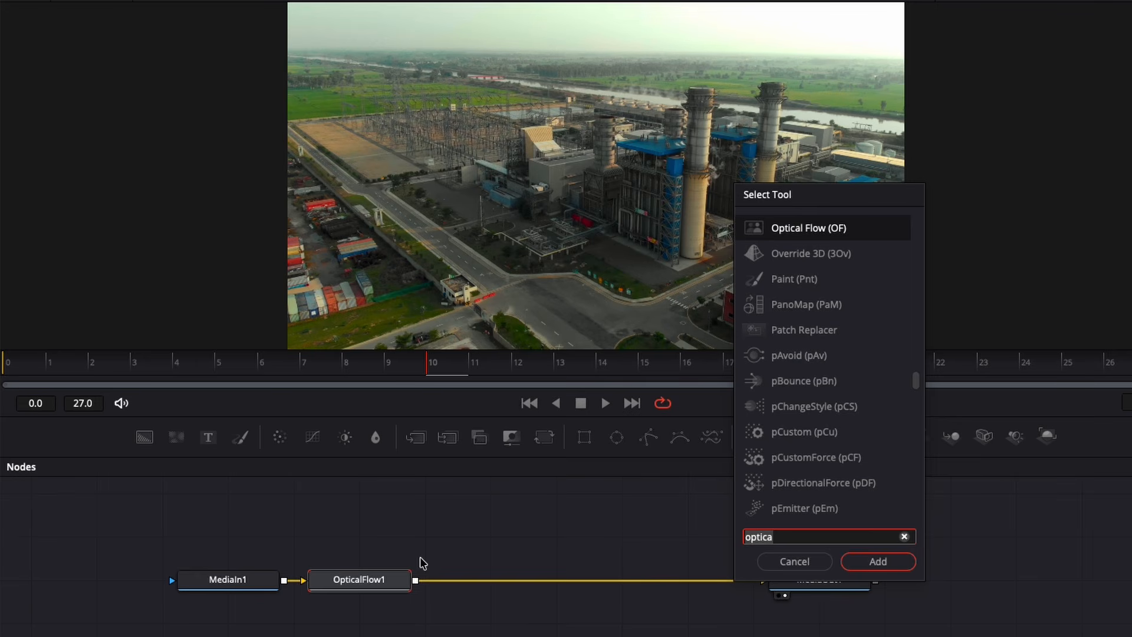
pyautogui.write('vecto')
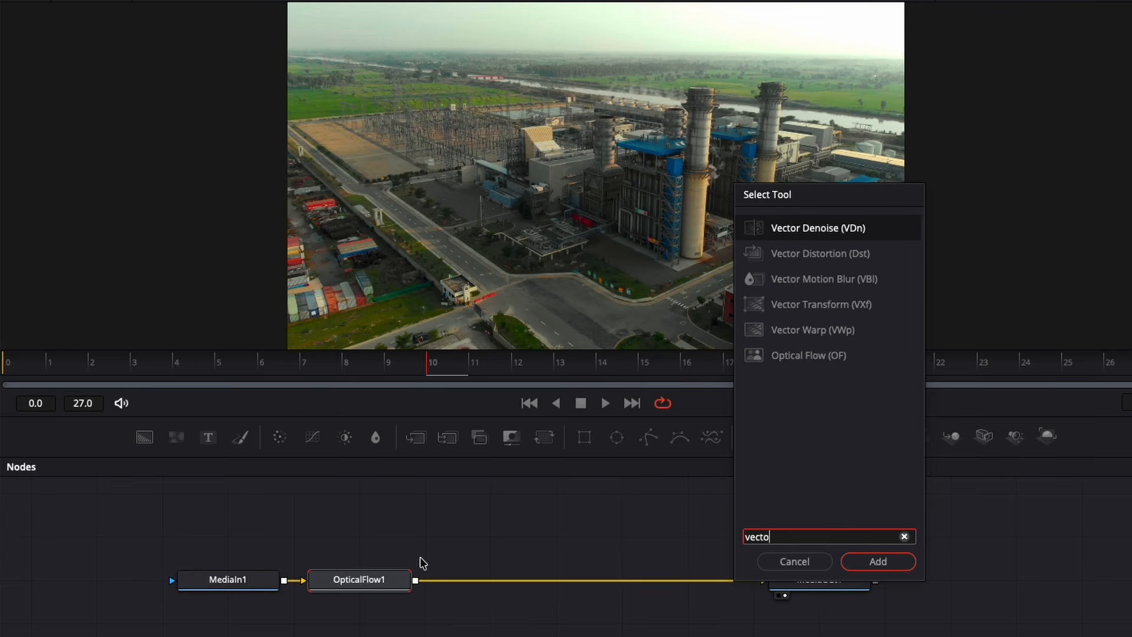
pyautogui.write('r')
pyautogui.click(831, 279)
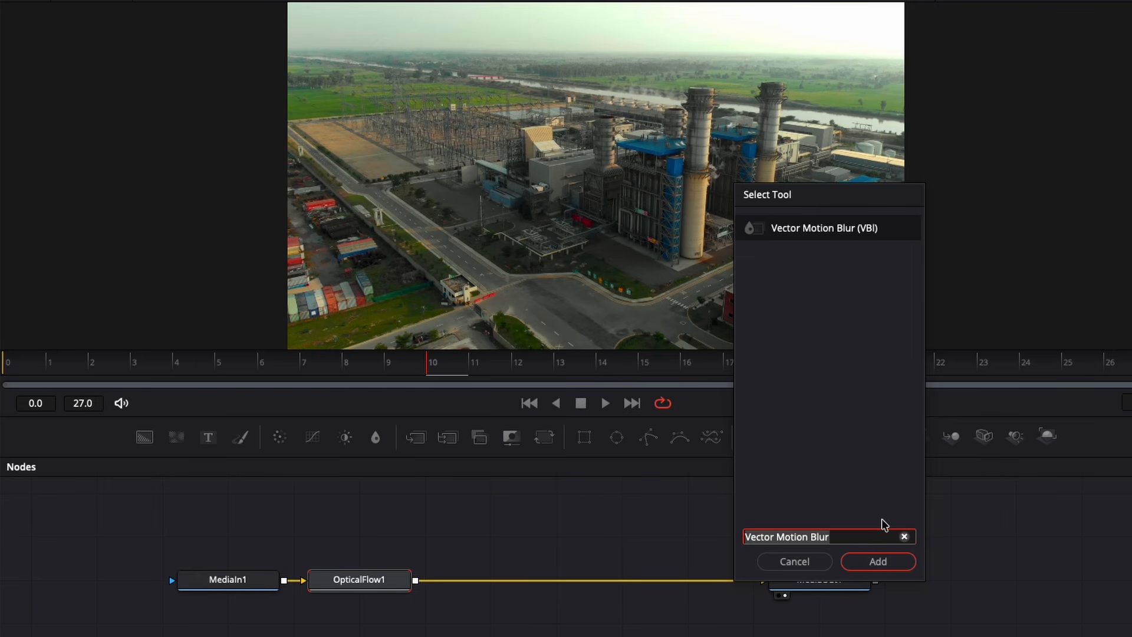
pyautogui.click(878, 563)
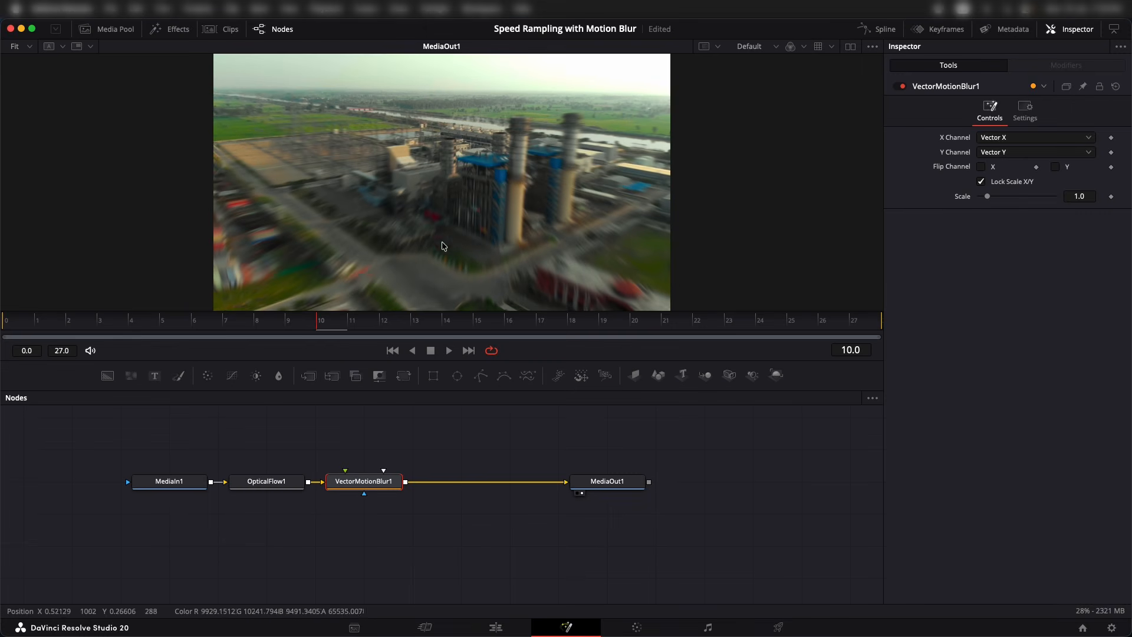
pyautogui.moveTo(715, 429); pyautogui.dragTo(670, 463)
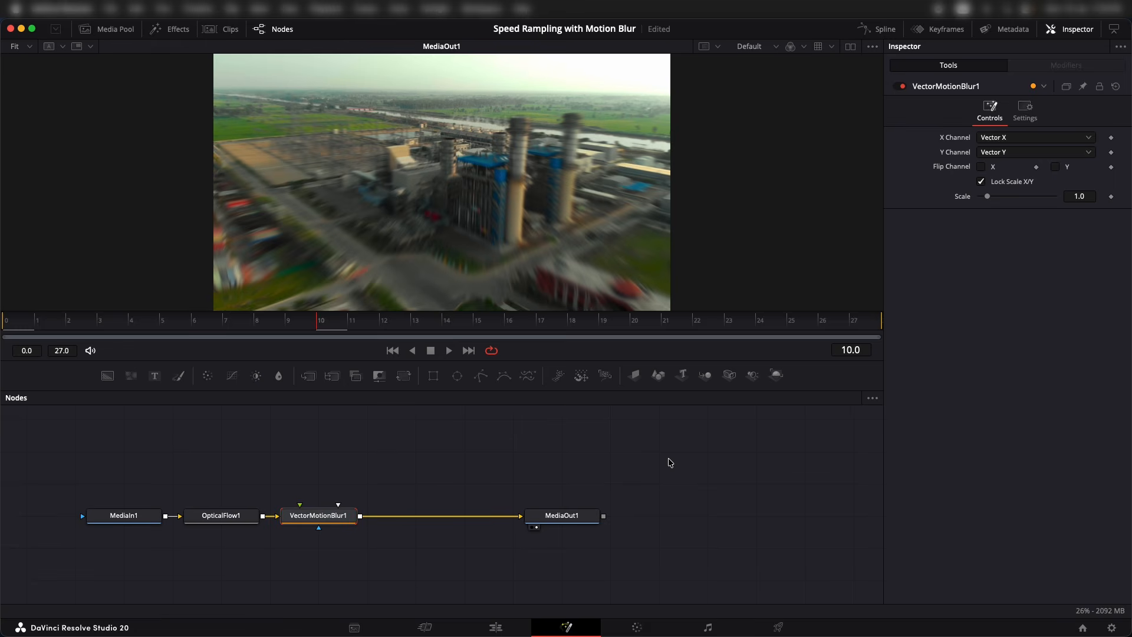
pyautogui.click(224, 518)
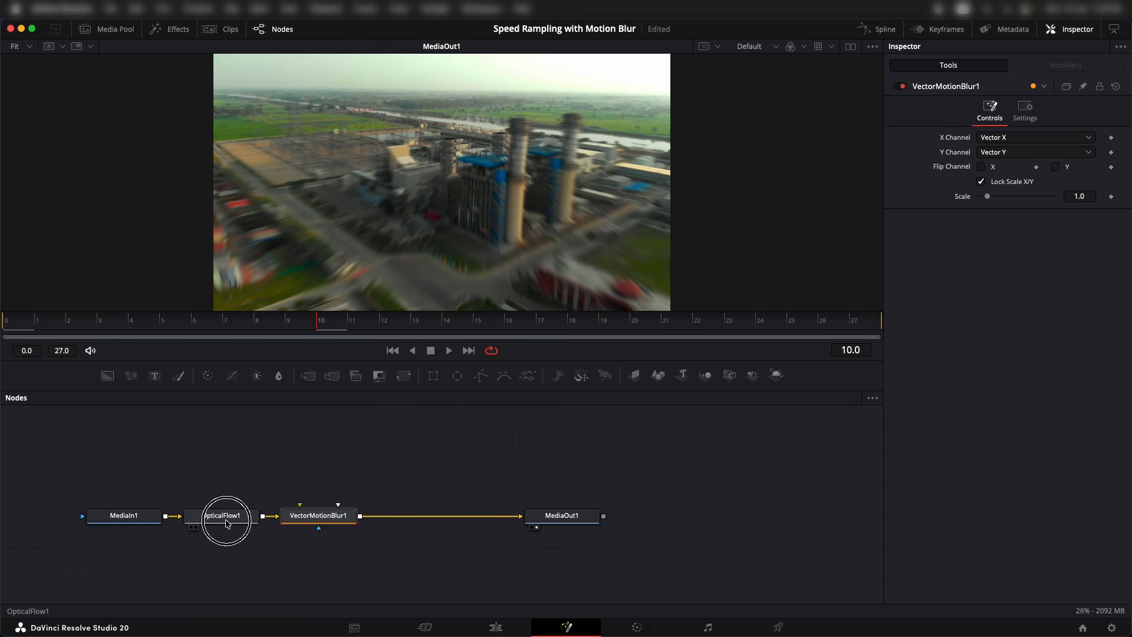
pyautogui.click(898, 158)
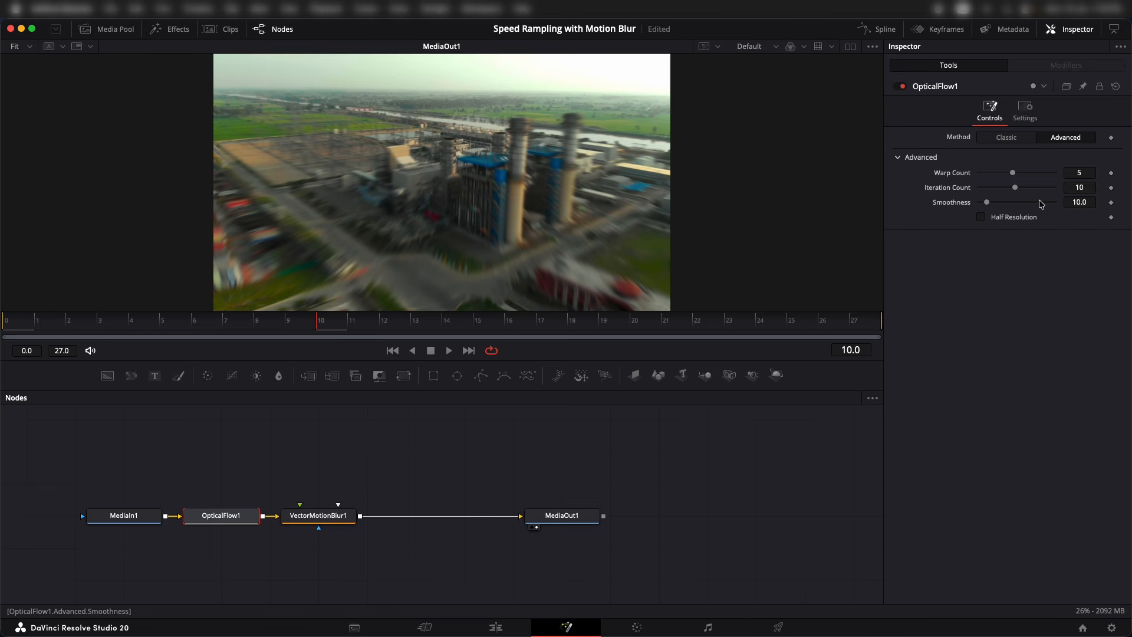
pyautogui.click(318, 516)
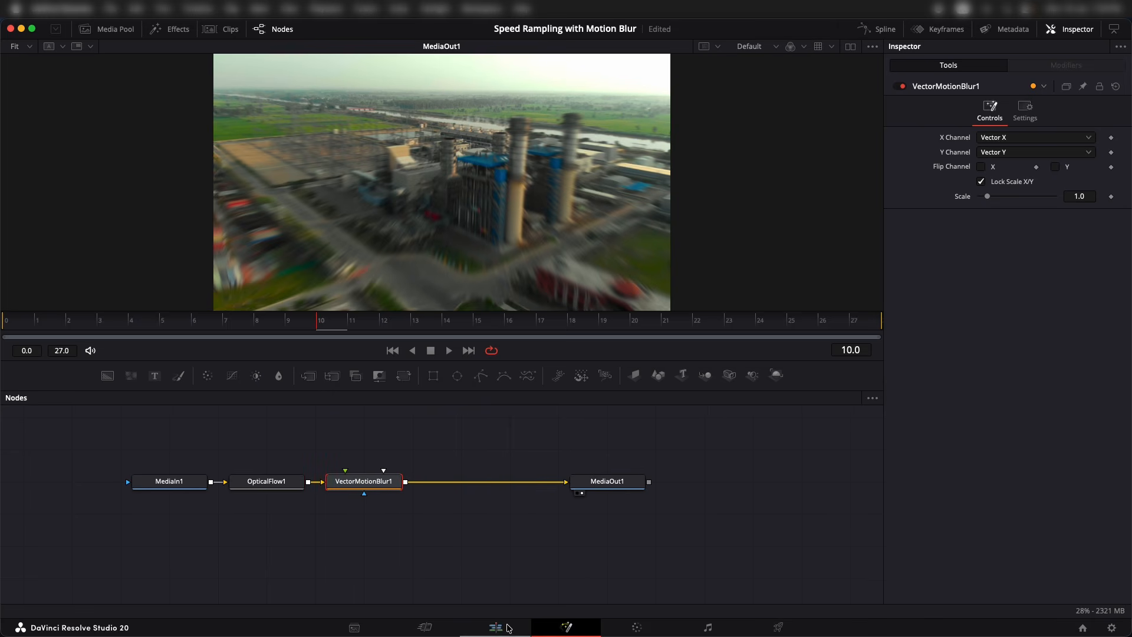
# - Return to the Edit page and add a short fade-in and fade-out to the adjustment clip
pyautogui.click(507, 627)
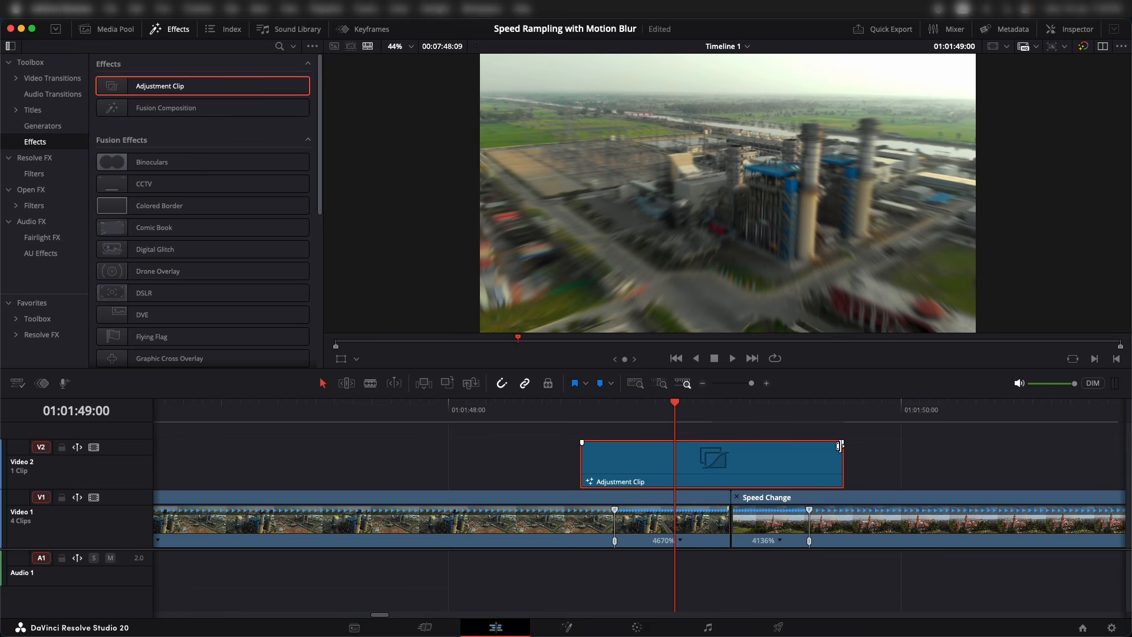
pyautogui.moveTo(841, 442)
pyautogui.mouseDown()
pyautogui.moveTo(808, 443)
pyautogui.moveTo(820, 443)
pyautogui.mouseUp()
pyautogui.moveTo(583, 442); pyautogui.dragTo(600, 442)
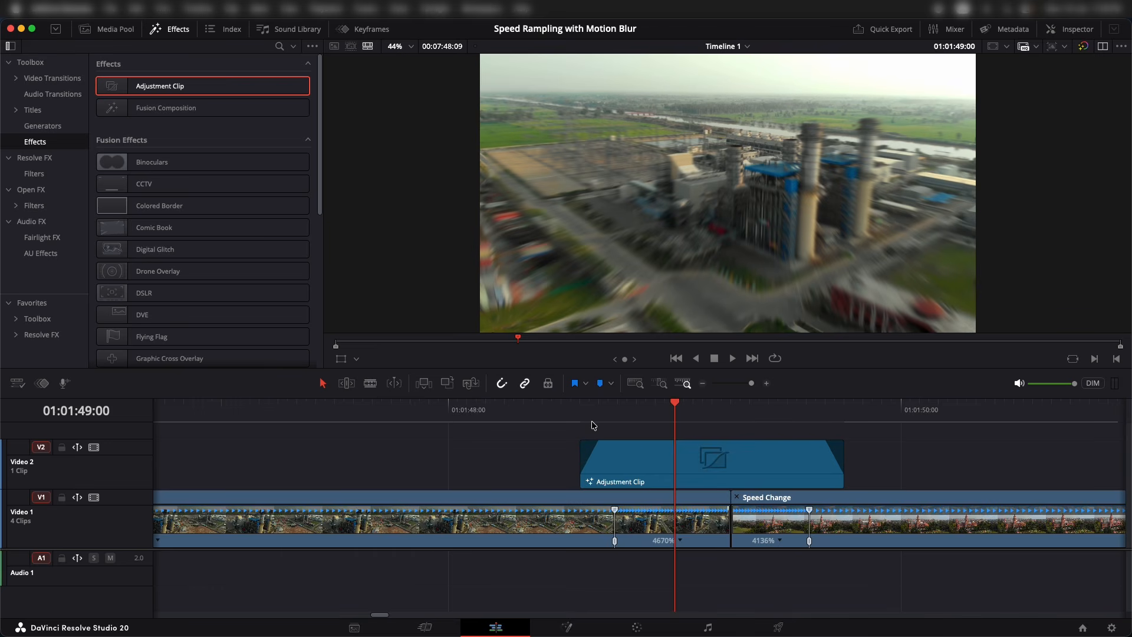
# - Play back and scrub the transition under the adjustment clip to check the motion blur across the cut
pyautogui.click(524, 417)
pyautogui.press('space')
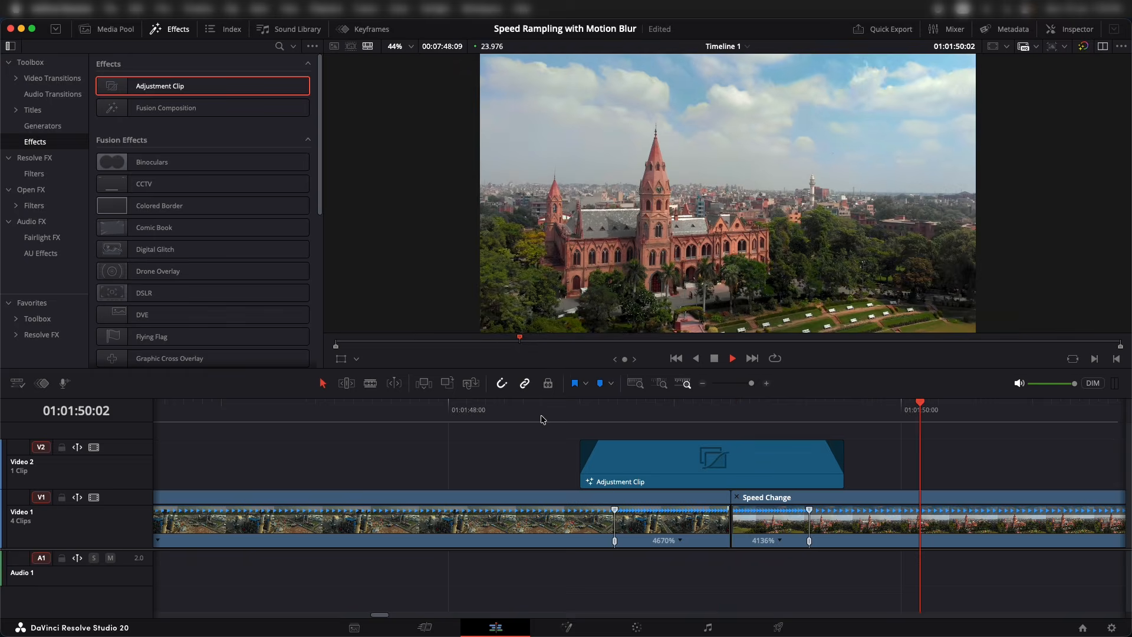
pyautogui.moveTo(645, 417); pyautogui.dragTo(746, 430)
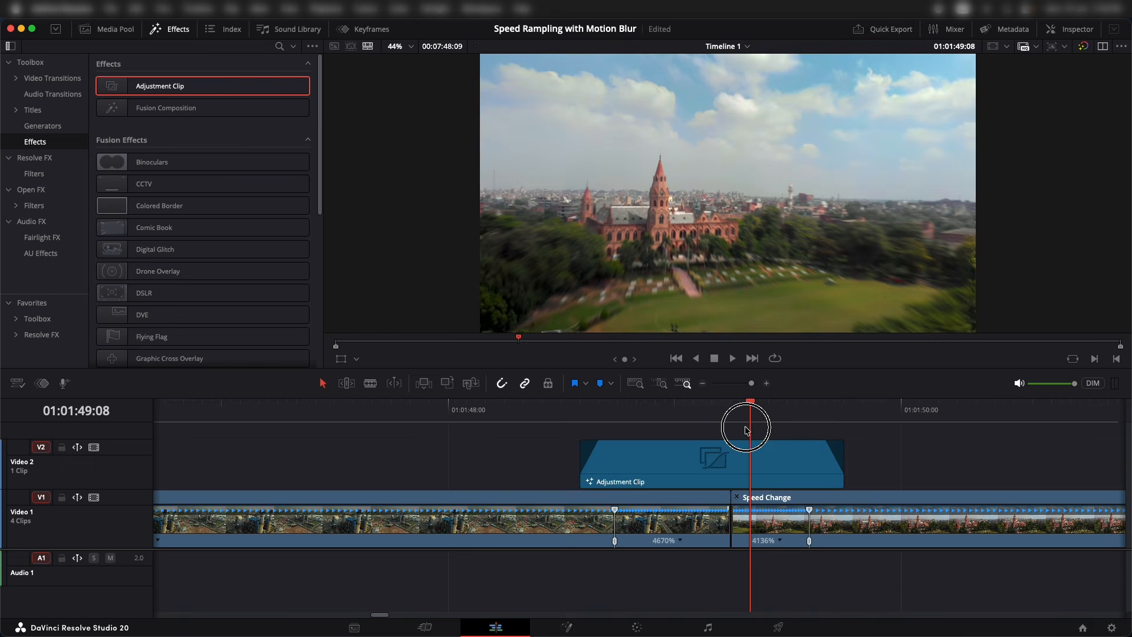
# - Copy the motion-blur adjustment clip and place the duplicate on Video 2 at the very start of DJI_0061.mov
pyautogui.press('super+minus')
pyautogui.press('super+minus')
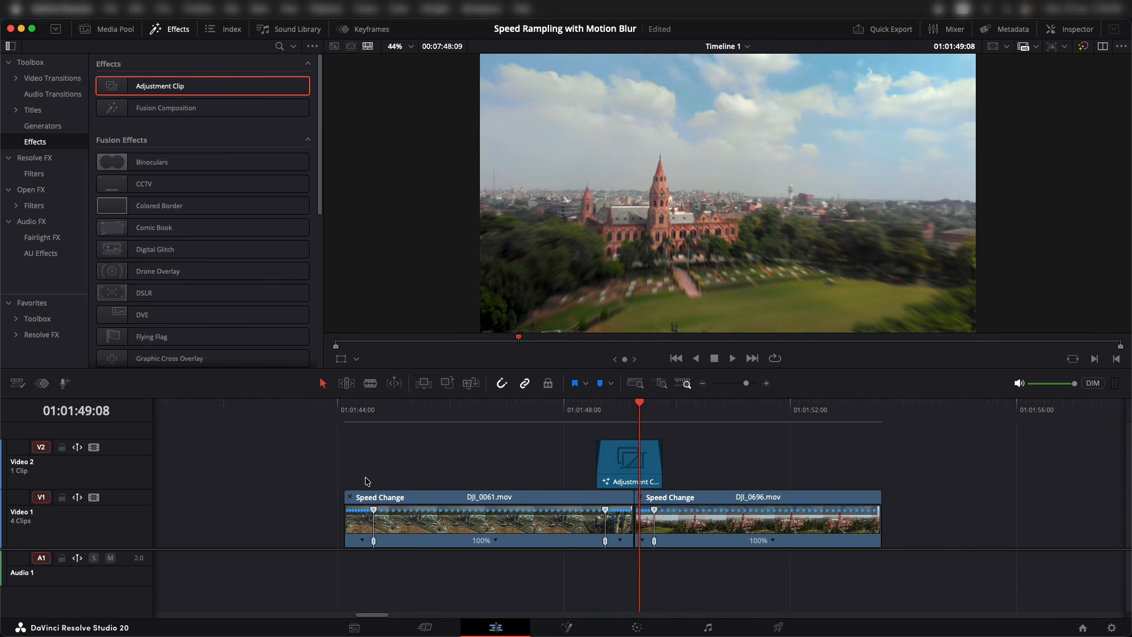
pyautogui.click(625, 465)
pyautogui.click(352, 415)
pyautogui.click(396, 446)
pyautogui.press('super+v')
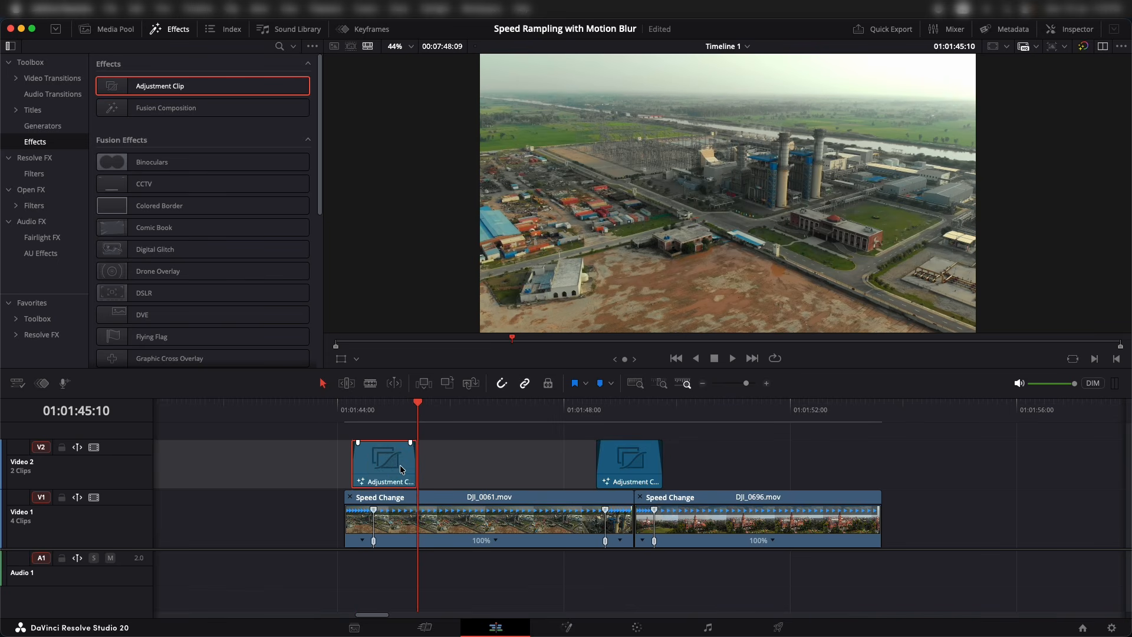
pyautogui.moveTo(390, 467); pyautogui.dragTo(350, 442)
# - Shorten the duplicated adjustment clip so it ends just past DJI_0061.mov's opening 6307% segment
pyautogui.press('super+equal')
pyautogui.press('super+equal')
pyautogui.press('super+equal')
pyautogui.hscroll(-5, 313, 470)
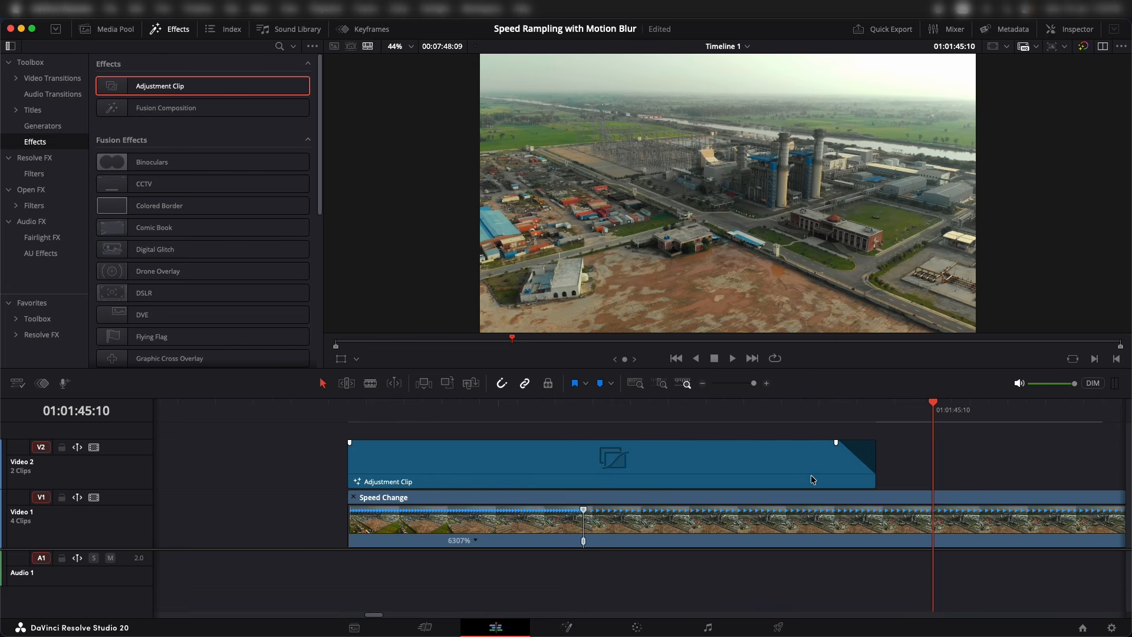
pyautogui.moveTo(876, 471); pyautogui.dragTo(644, 480)
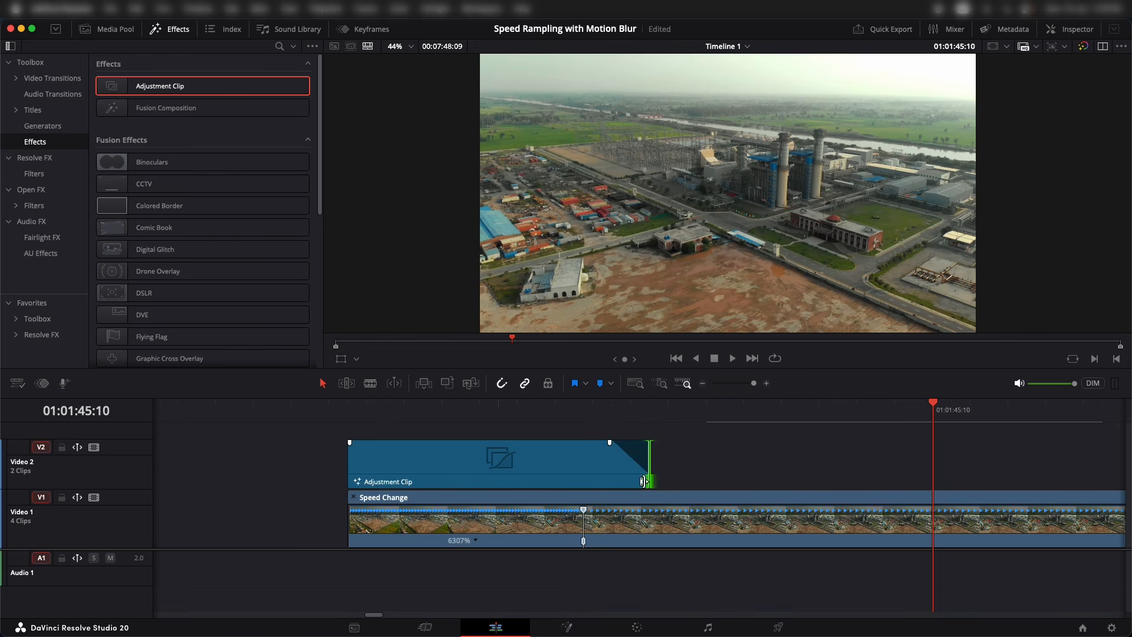
pyautogui.press('super+minus')
pyautogui.press('super+minus')
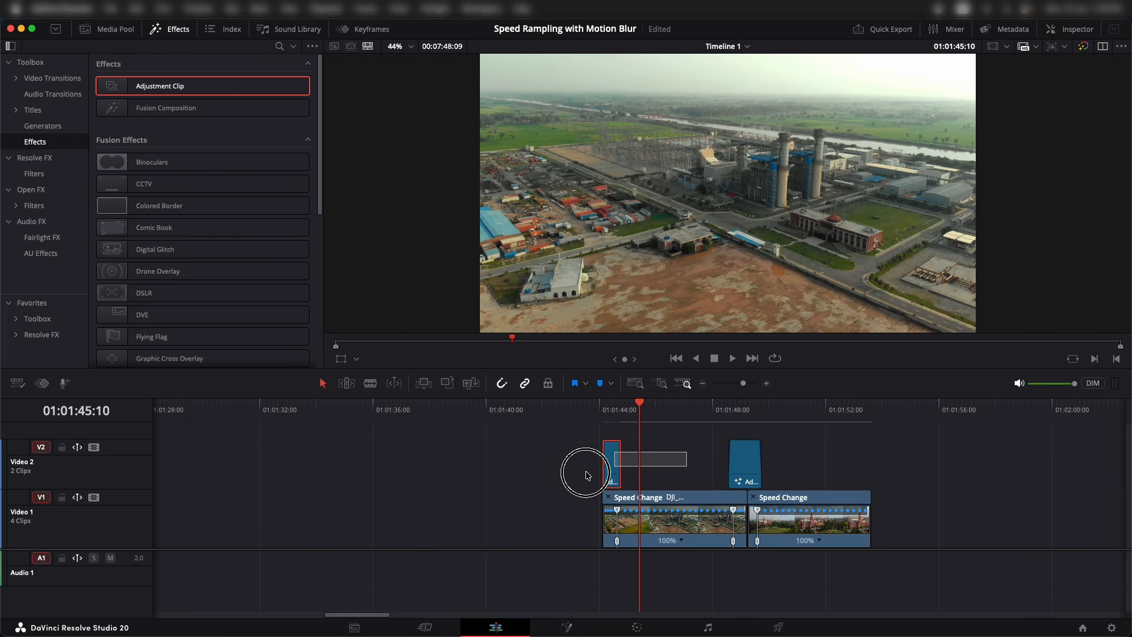
# - Paste the motion-blur adjustment clip on Video 2 above DJI_0053.mov, starting just before its 4040% segment
pyautogui.click(619, 475)
pyautogui.press('super+minus')
pyautogui.press('super+minus')
pyautogui.hscroll(20, 737, 491)
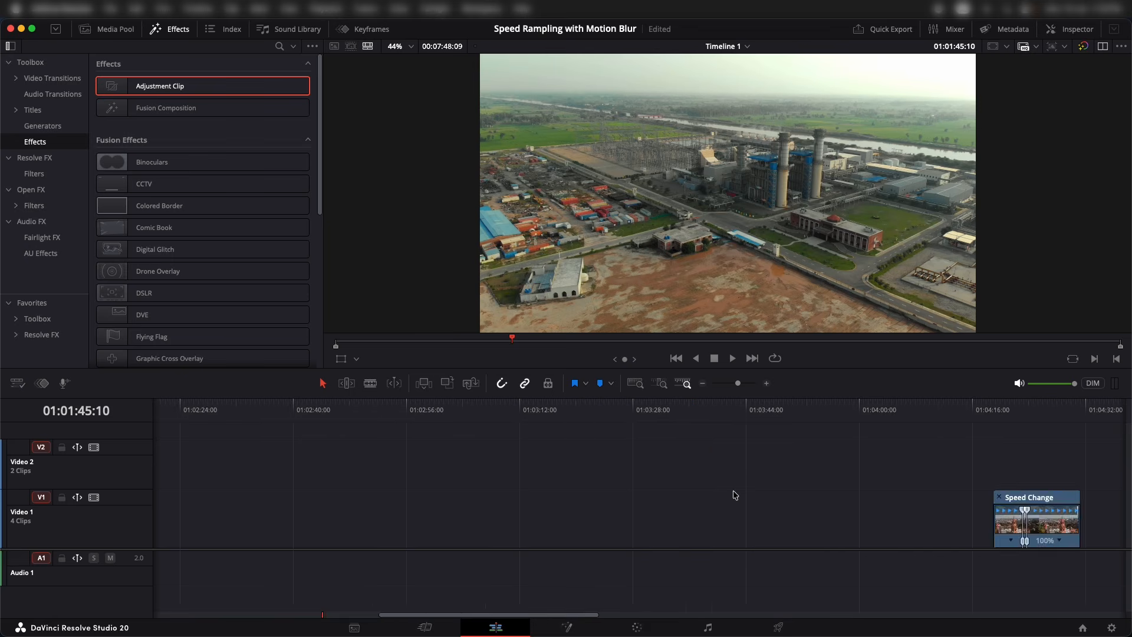
pyautogui.click(747, 415)
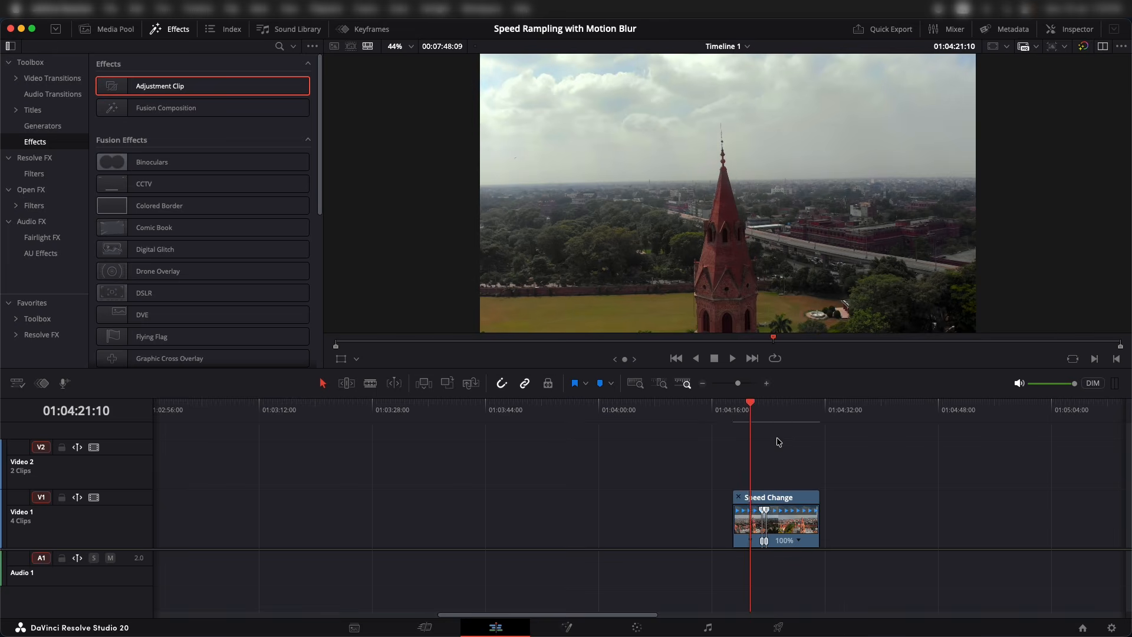
pyautogui.press('super+plus')
pyautogui.press('super+plus')
pyautogui.press('super+plus')
pyautogui.click(719, 415)
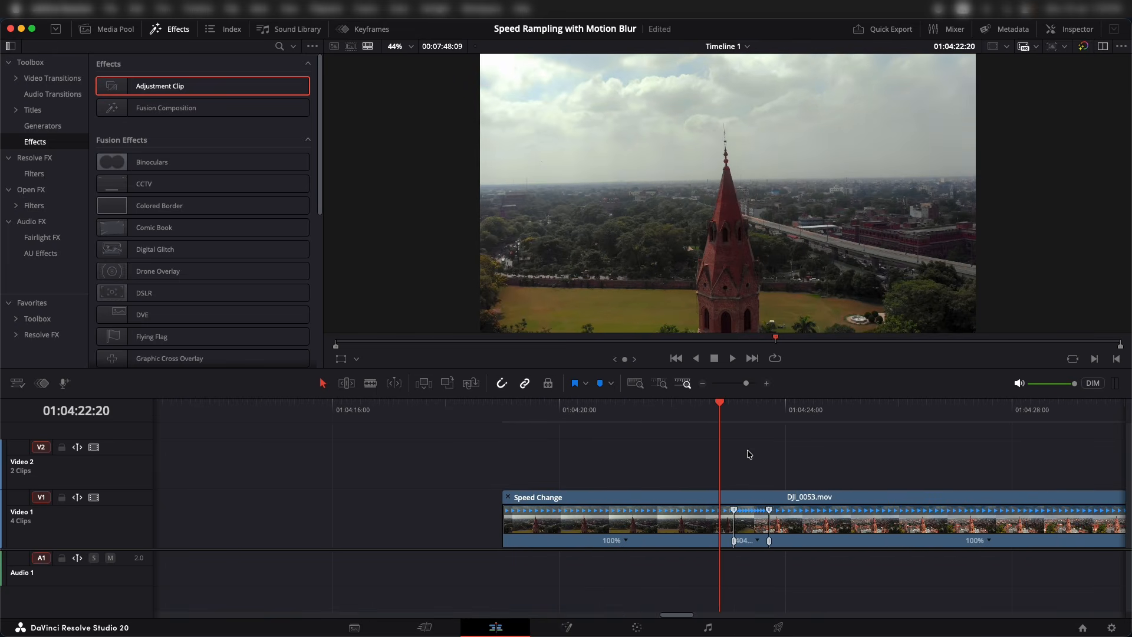
pyautogui.press('super+v')
# - Extend the pasted adjustment clip's start slightly earlier and give it a short fade-in and a longer fade-out
pyautogui.moveTo(751, 465)
pyautogui.mouseDown()
pyautogui.moveTo(790, 465)
pyautogui.moveTo(715, 467)
pyautogui.mouseUp()
pyautogui.press('super+=')
pyautogui.press('super+=')
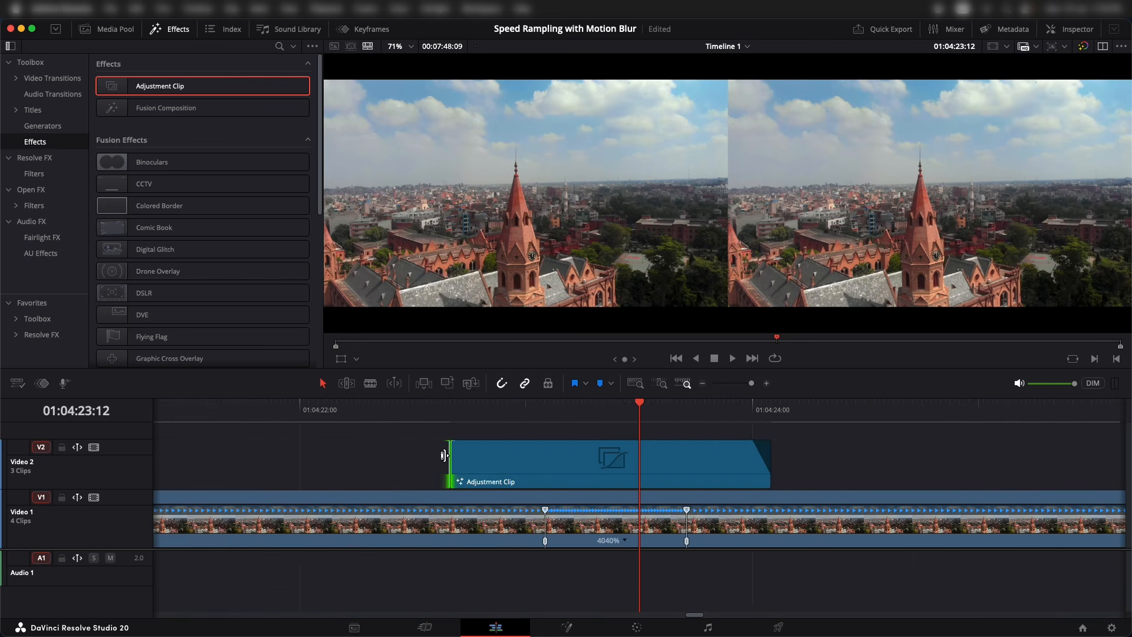
pyautogui.moveTo(453, 444); pyautogui.dragTo(499, 442)
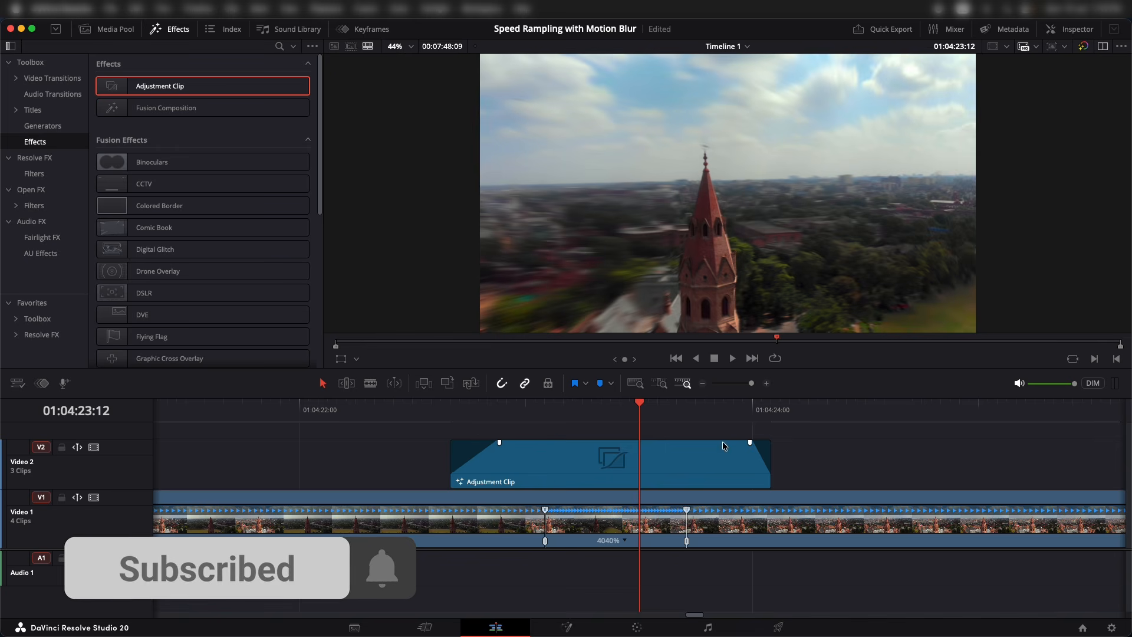
pyautogui.moveTo(750, 442); pyautogui.dragTo(717, 442)
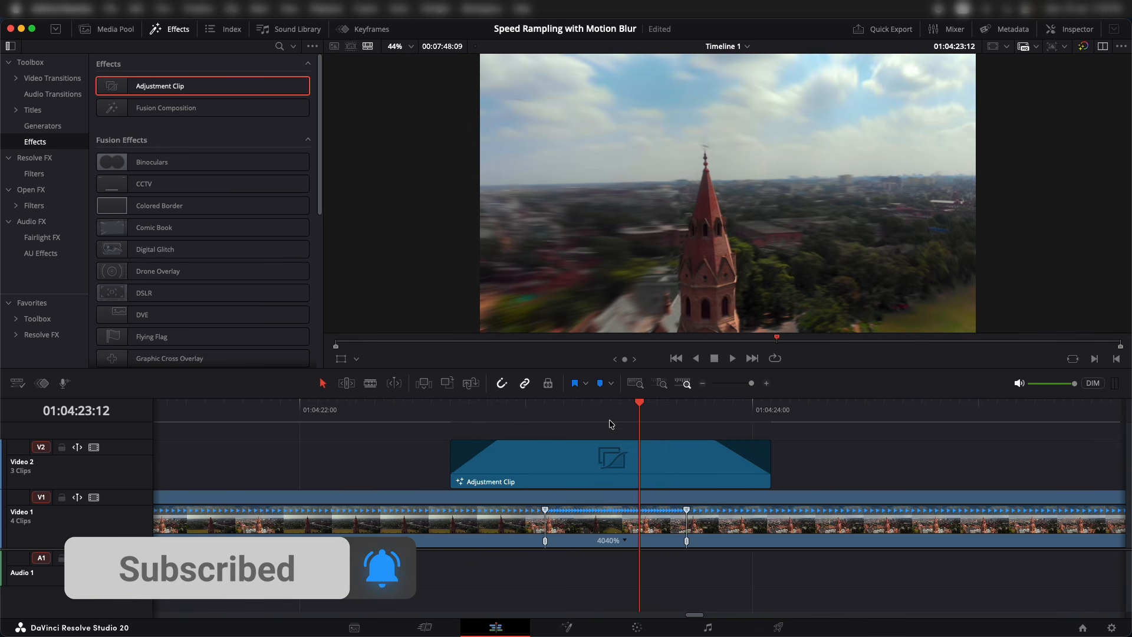
# - Play back DJI_0053.mov's speed ramp under the adjustment clip to check the motion blur
pyautogui.click(418, 411)
pyautogui.press('space')
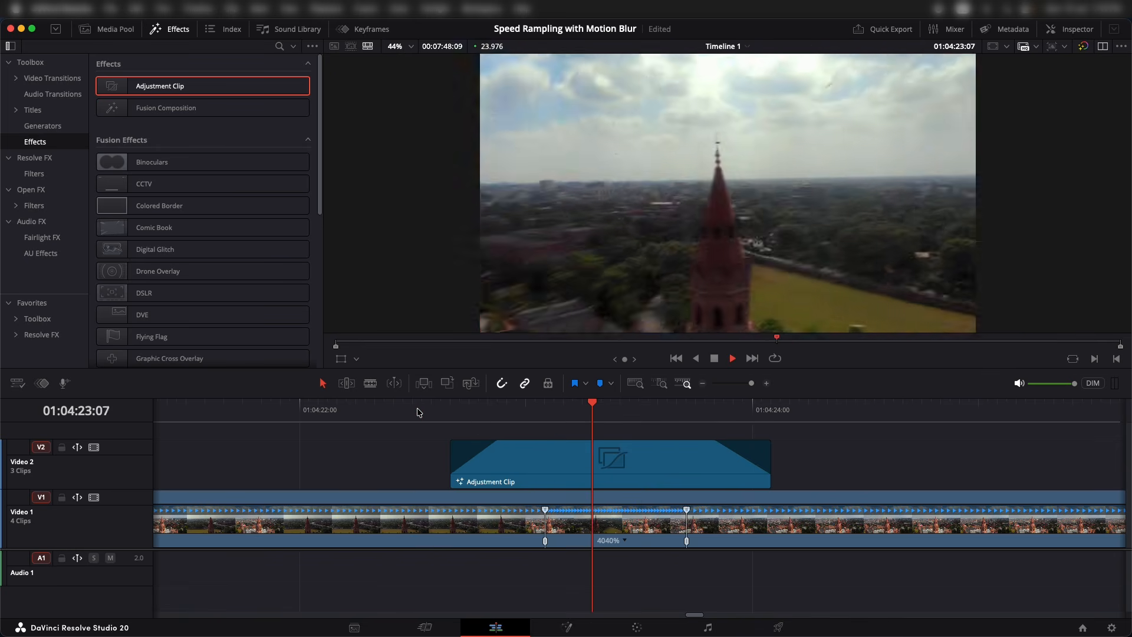
pyautogui.press('space')
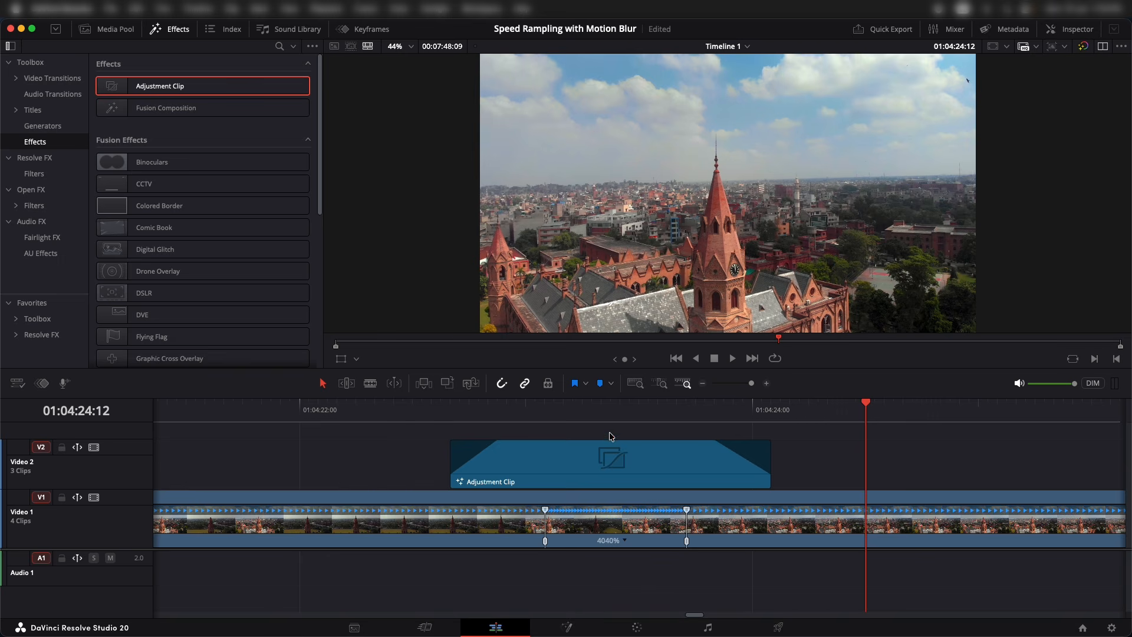
# - Show the media pool, check that Show Power Bins is enabled, and open the Master power bin
pyautogui.press('super+minus')
pyautogui.press('super+minus')
pyautogui.press('super+minus')
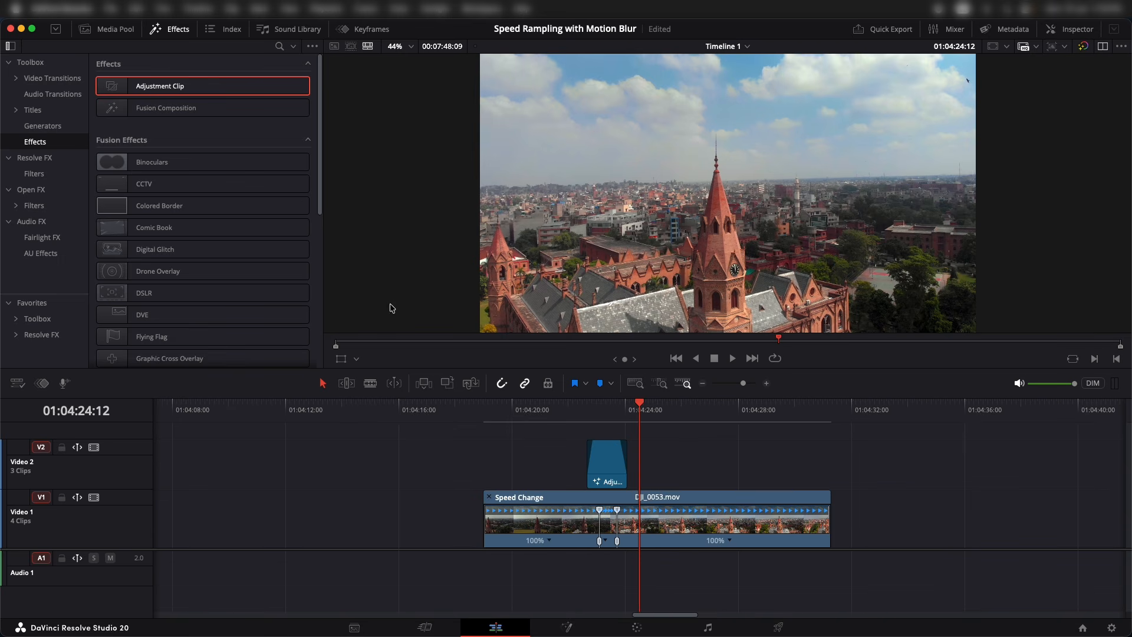
pyautogui.click(108, 29)
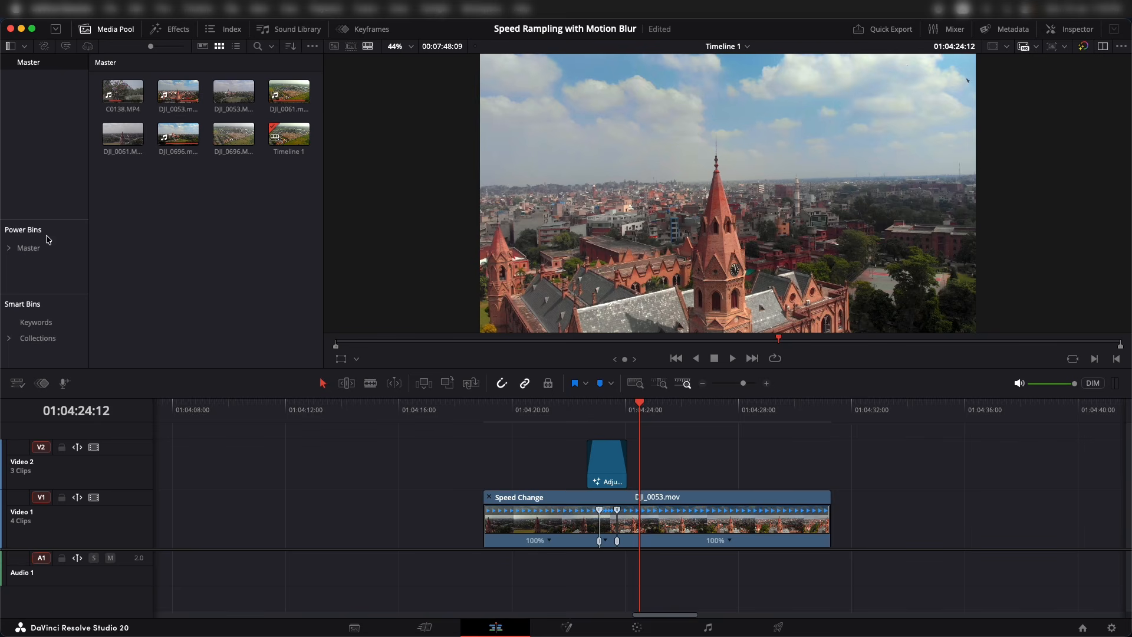
pyautogui.click(312, 47)
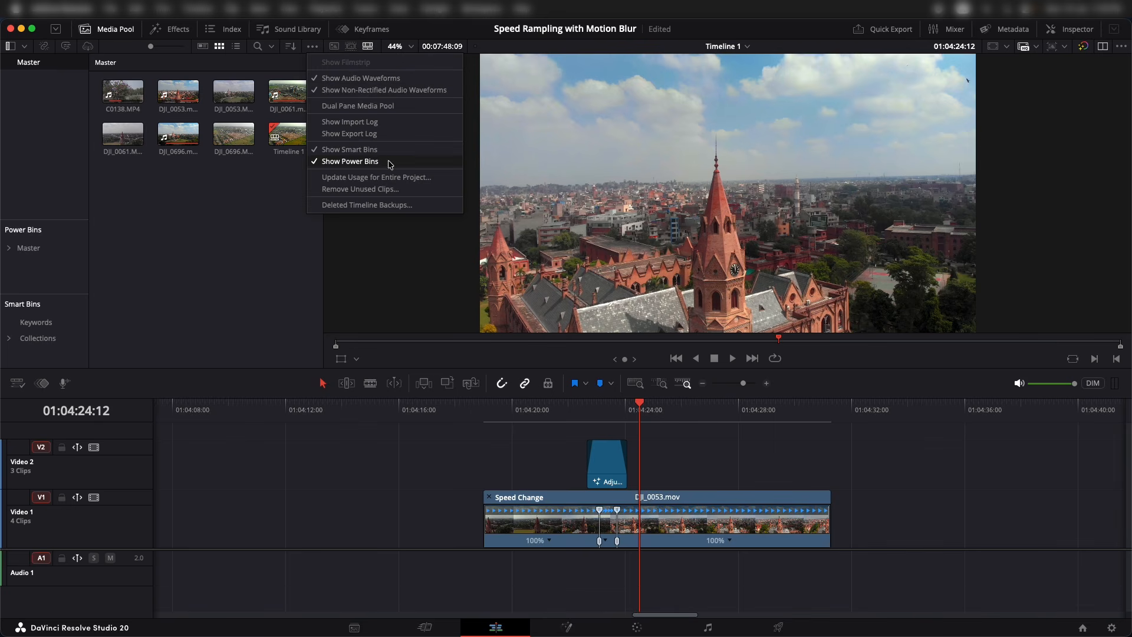
pyautogui.click(214, 240)
pyautogui.click(28, 248)
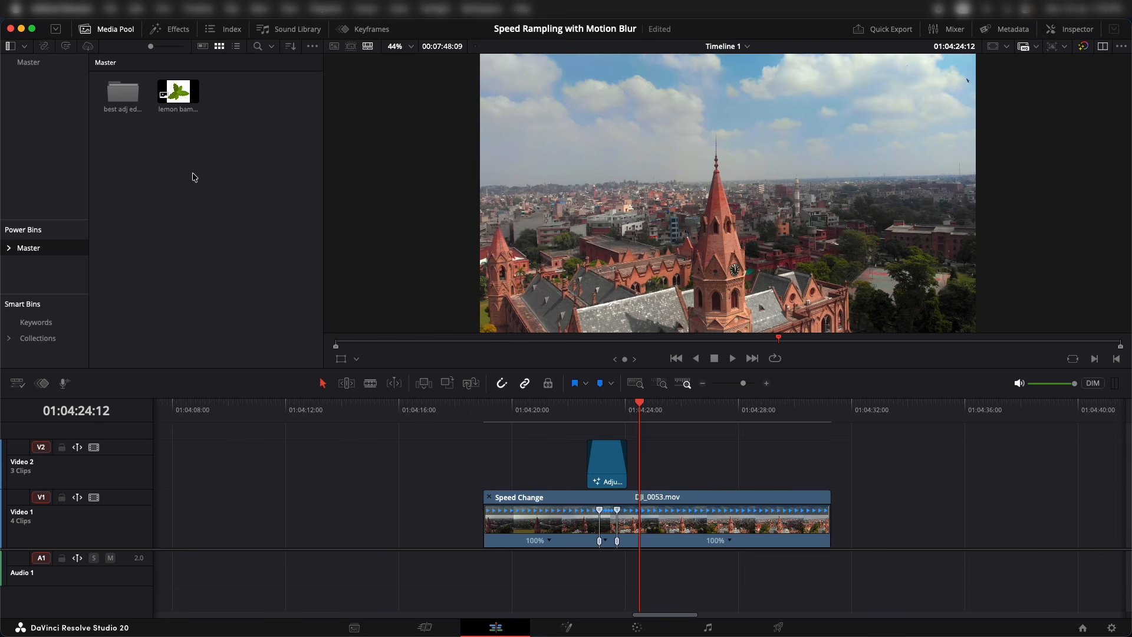
# - Create a power bin named "motion blur" and store the motion-blur adjustment clip from the timeline in it
pyautogui.rightClick(169, 197)
pyautogui.click(245, 234)
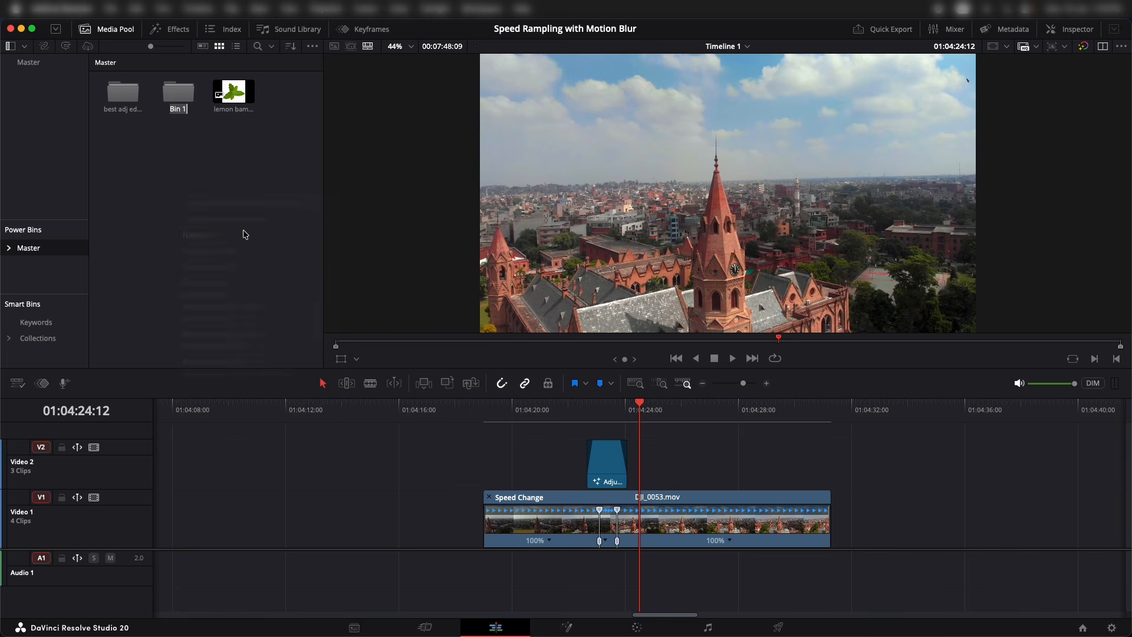
pyautogui.write('motion blur')
pyautogui.press('Return')
pyautogui.moveTo(582, 481); pyautogui.dragTo(184, 101)
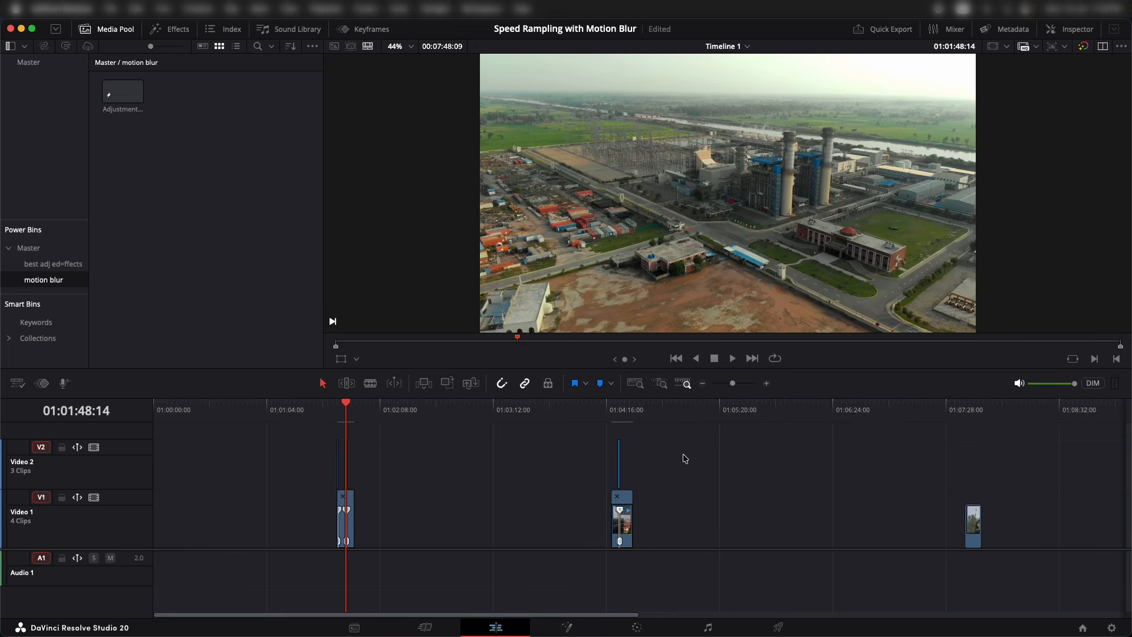
# - Disable the two adjustment clips on Video 2 above the first two speed-ramped clips and save the project
pyautogui.press('super+equal')
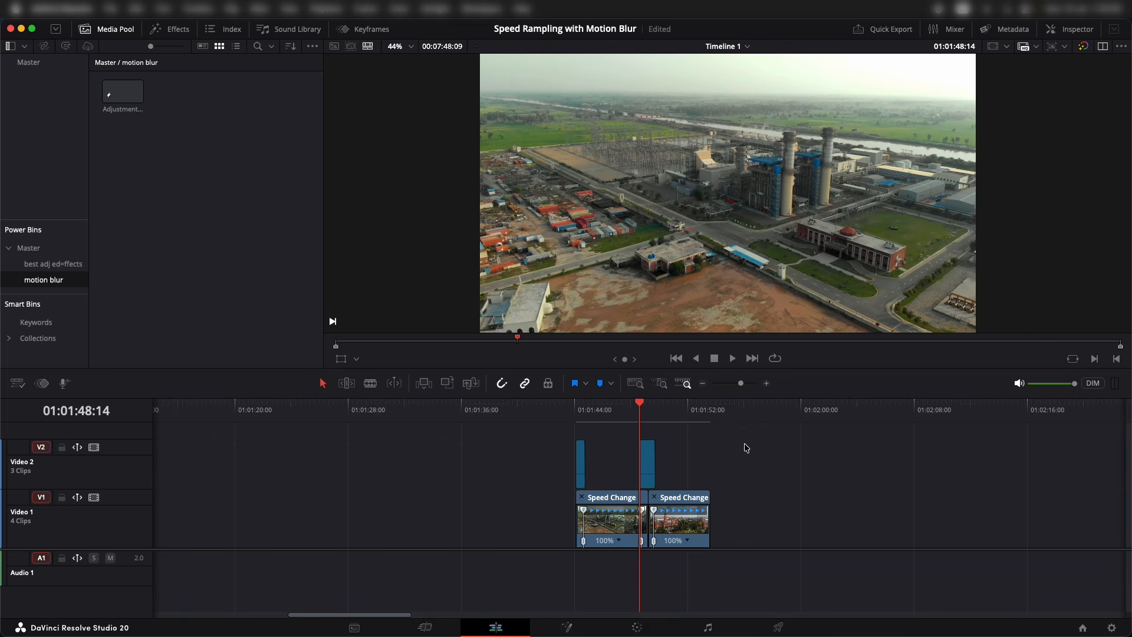
pyautogui.moveTo(652, 449); pyautogui.dragTo(549, 457)
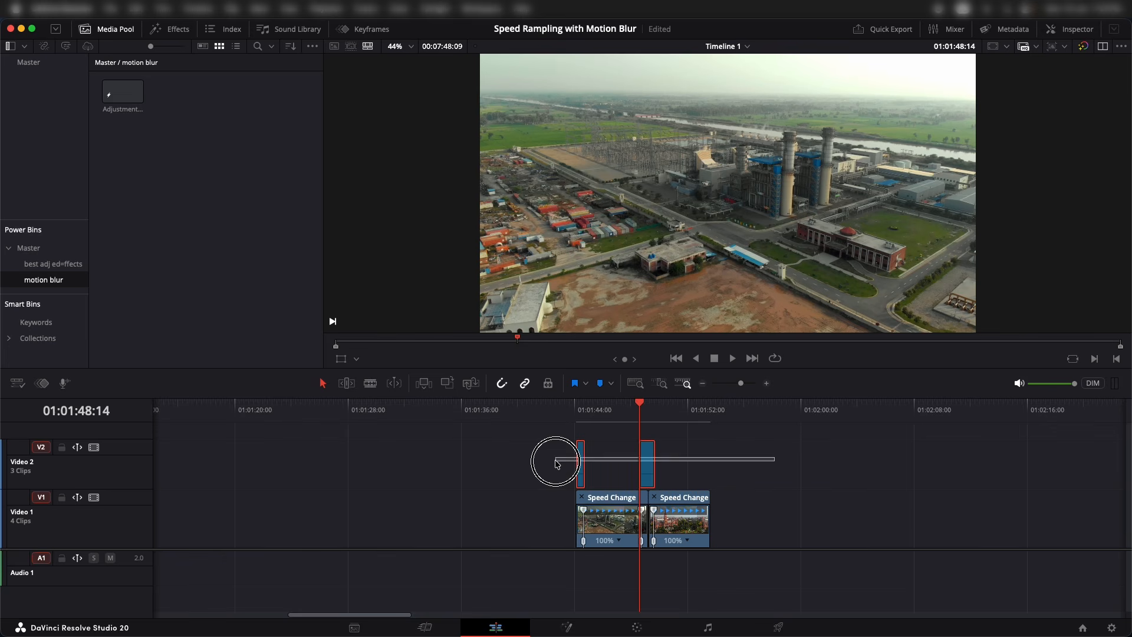
pyautogui.press('d')
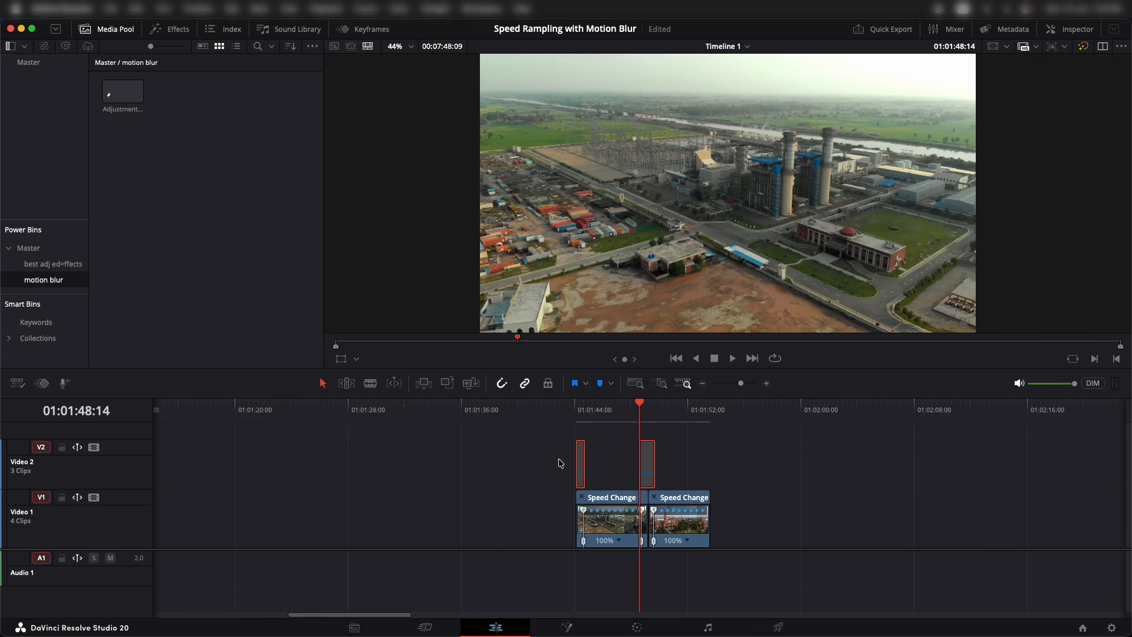
pyautogui.press('super+s')
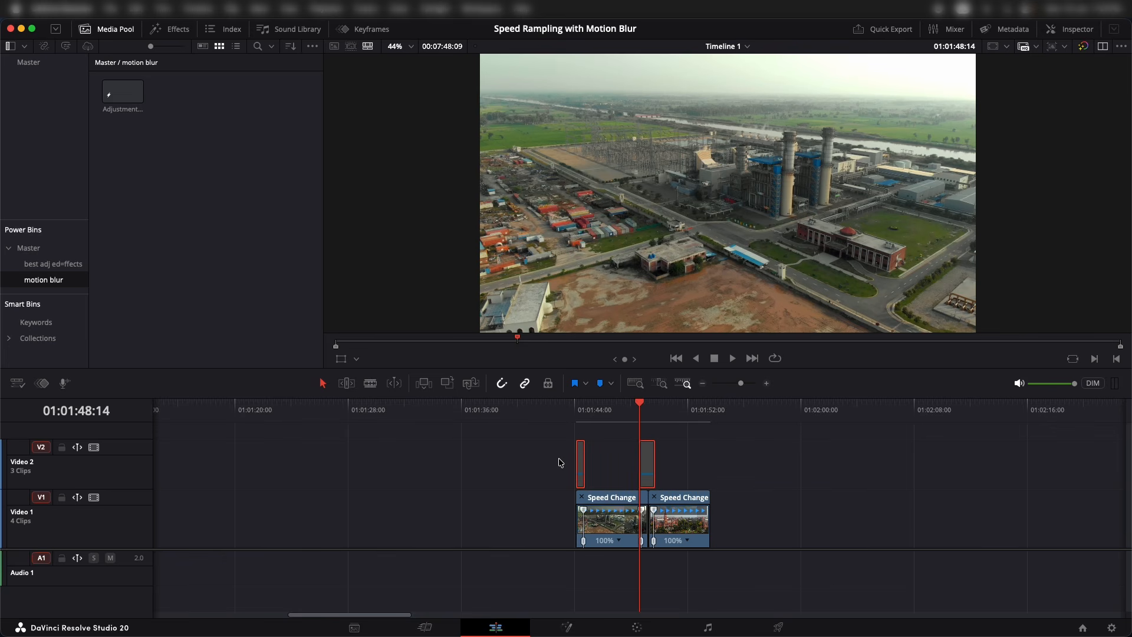